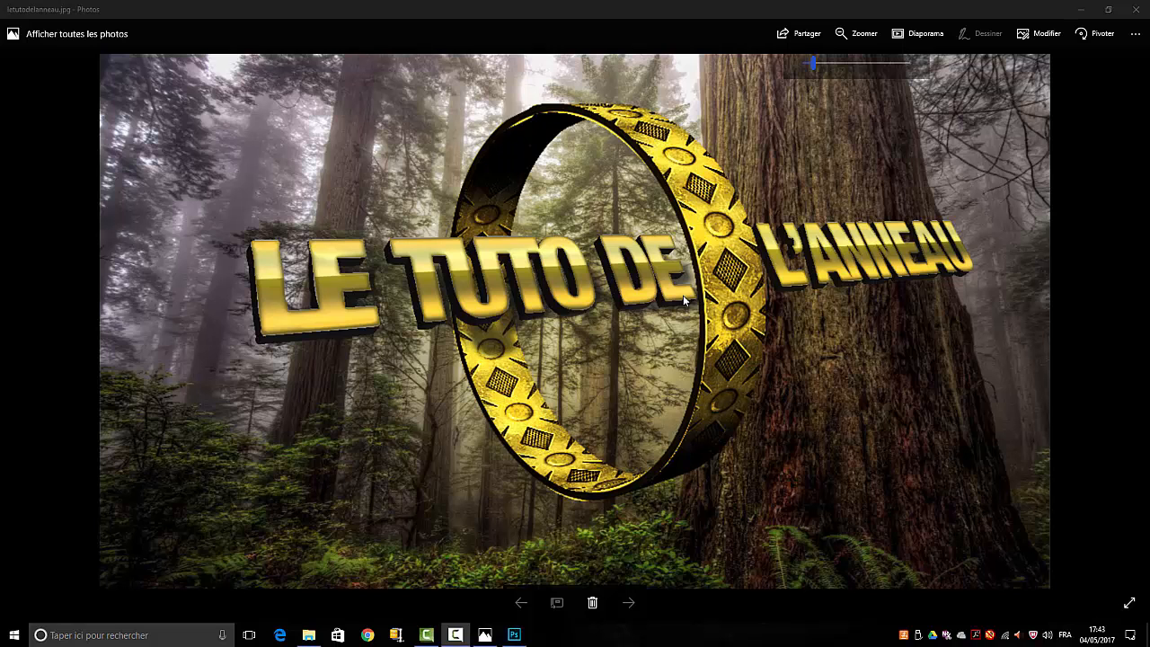
- Close the example image preview and set the Ellipse tool's outline width to 10 px
click(1133, 9)
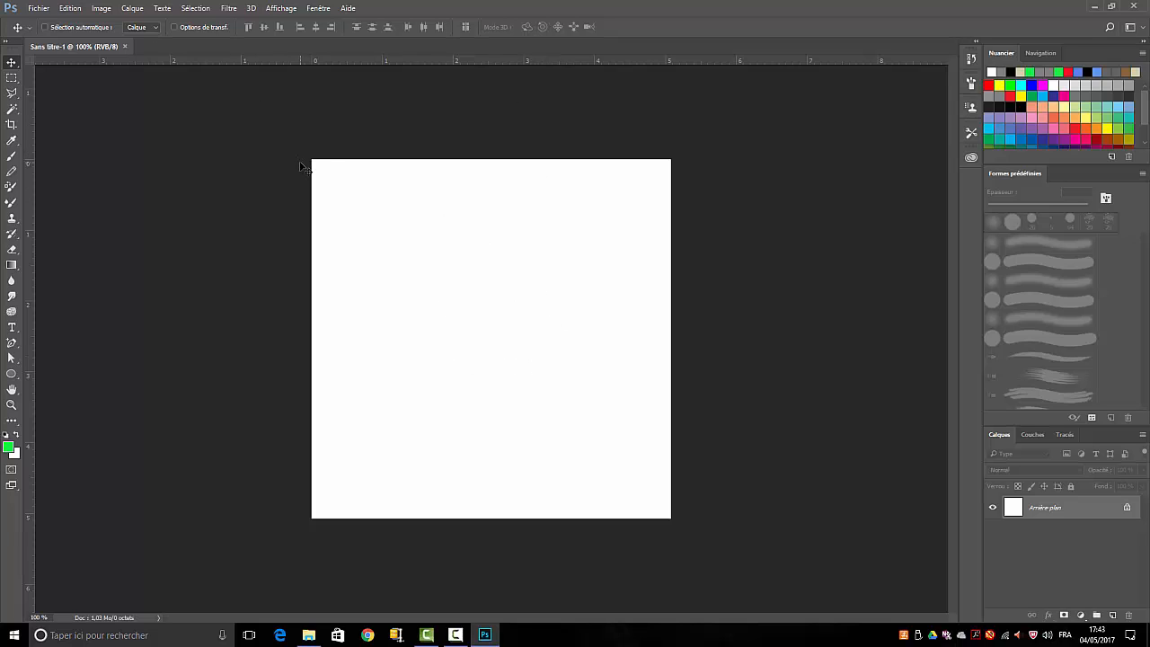
click(11, 375)
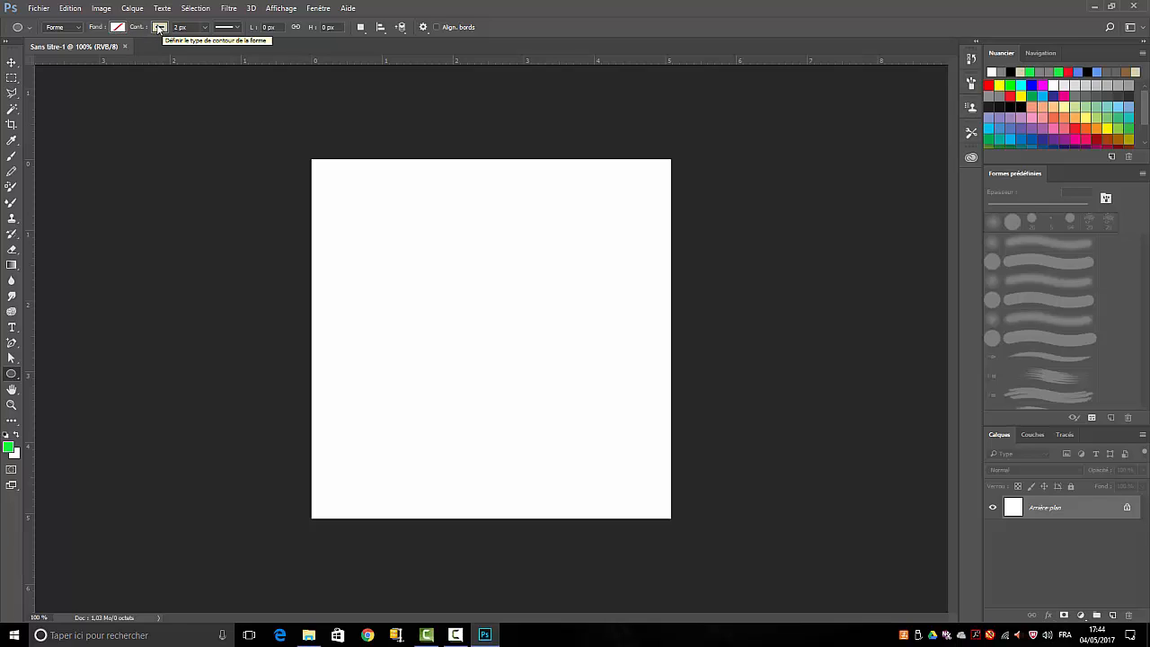
click(205, 27)
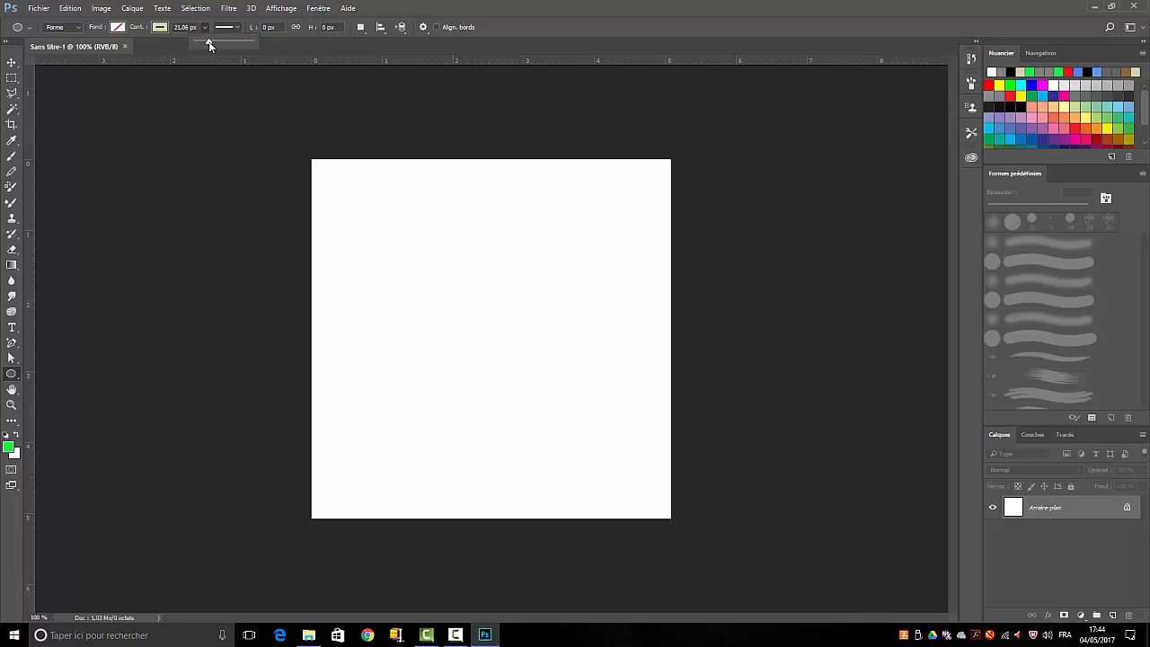
drag(209, 45, 208, 45)
drag(205, 43, 168, 25)
text(10)
key(Return)
- Create an ellipse shape 450 px wide and 450 px high on the canvas
click(466, 329)
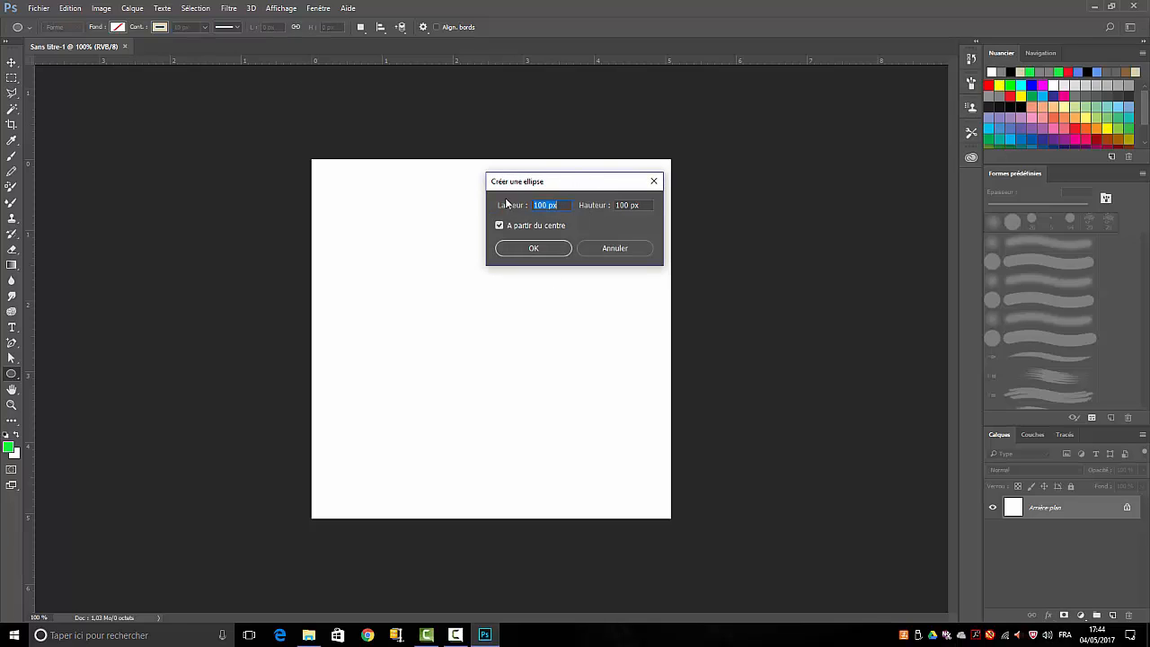
drag(547, 203, 506, 201)
text(450)
drag(639, 205, 597, 206)
text(450px)
click(532, 248)
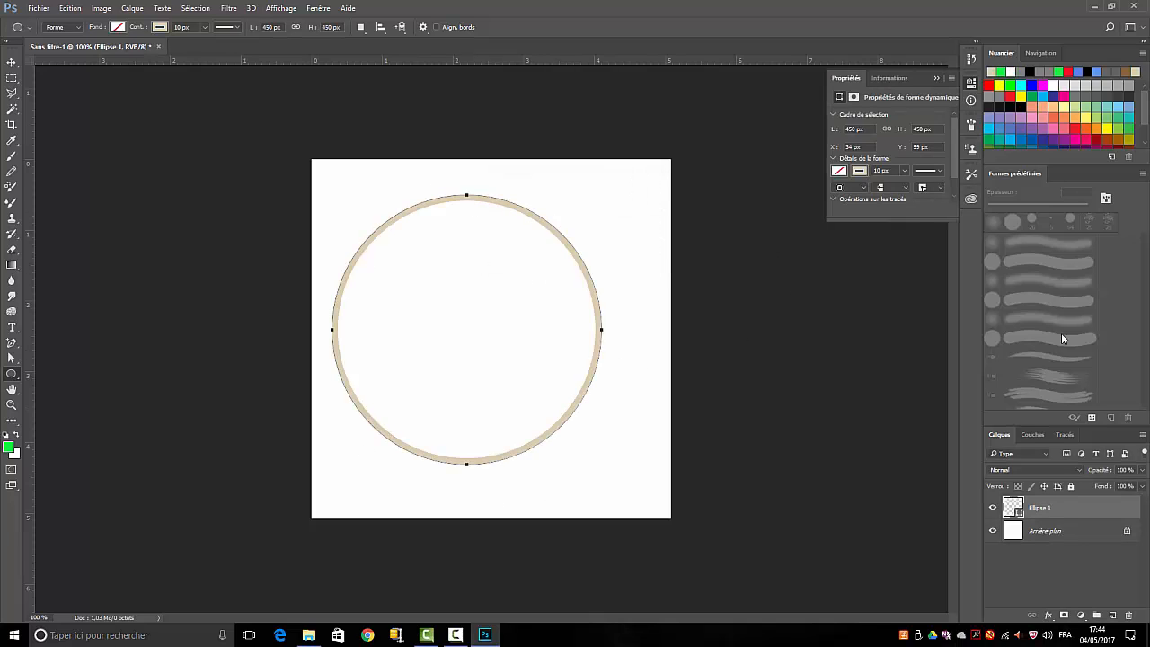
- Convert the locked white background into a regular layer and delete it
click(1086, 538)
double_click(1087, 539)
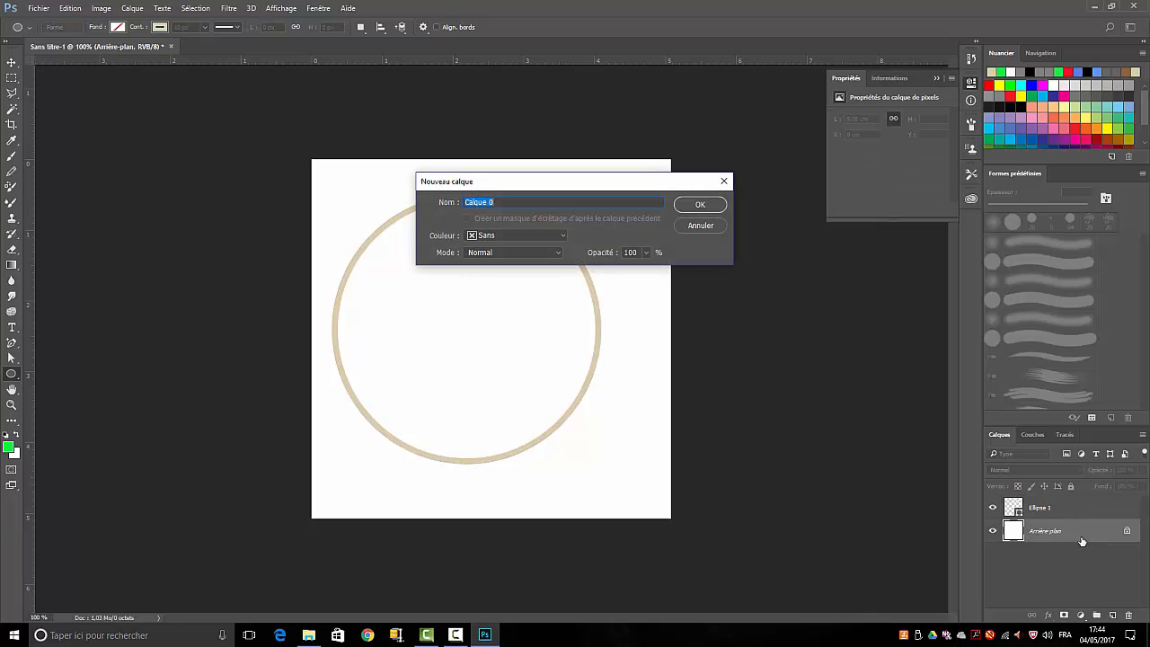
click(706, 205)
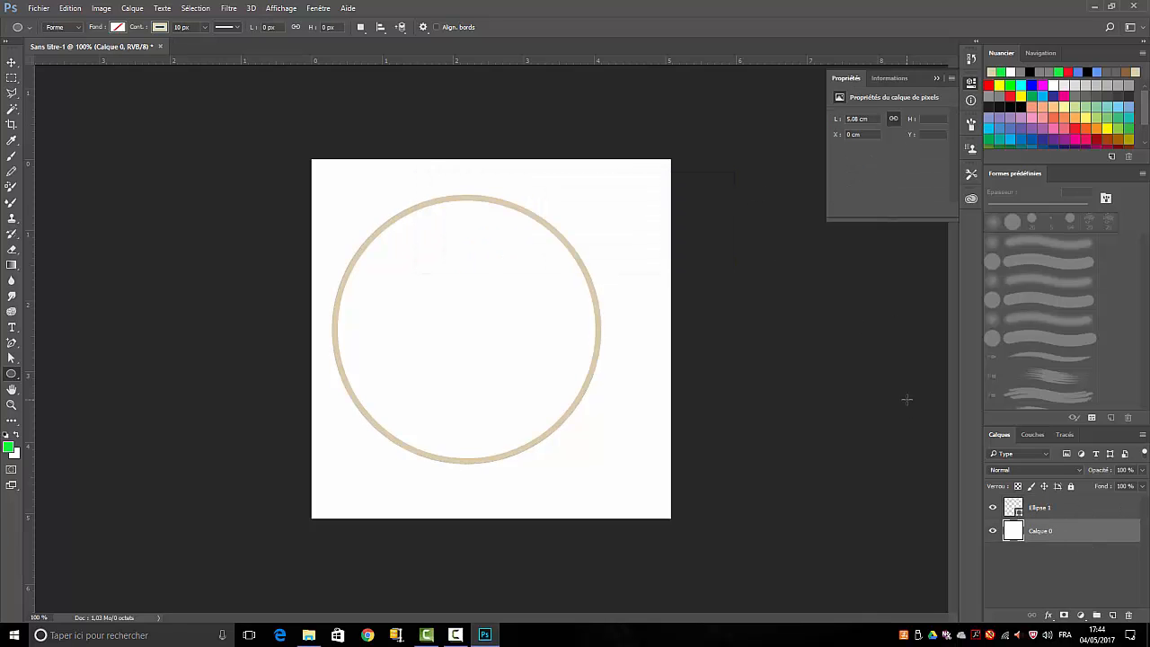
key(Delete)
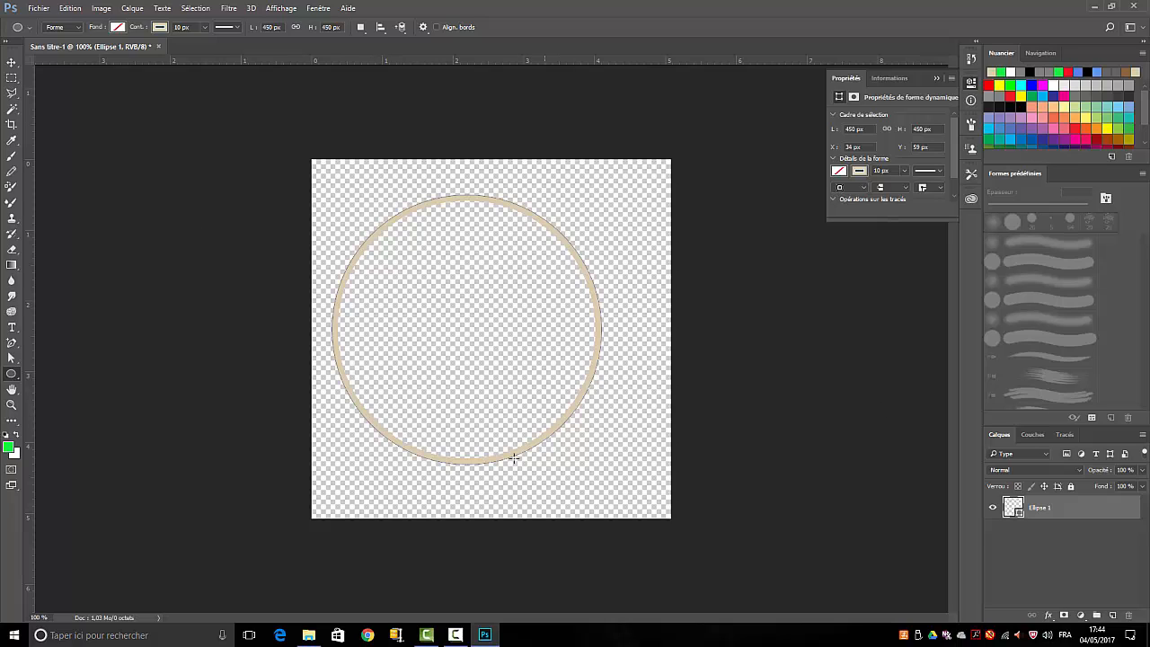
- Centre the circle on the canvas and make a new 3D extrusion from its layer, switching to the 3D workspace
click(12, 65)
drag(471, 325, 492, 334)
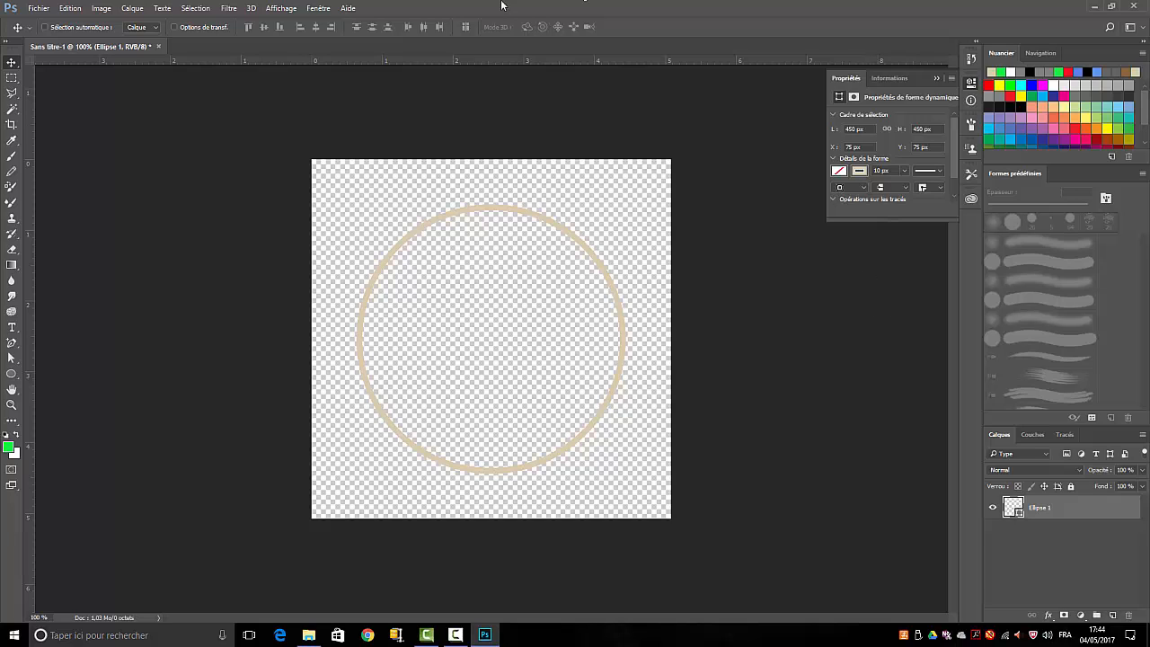
click(249, 9)
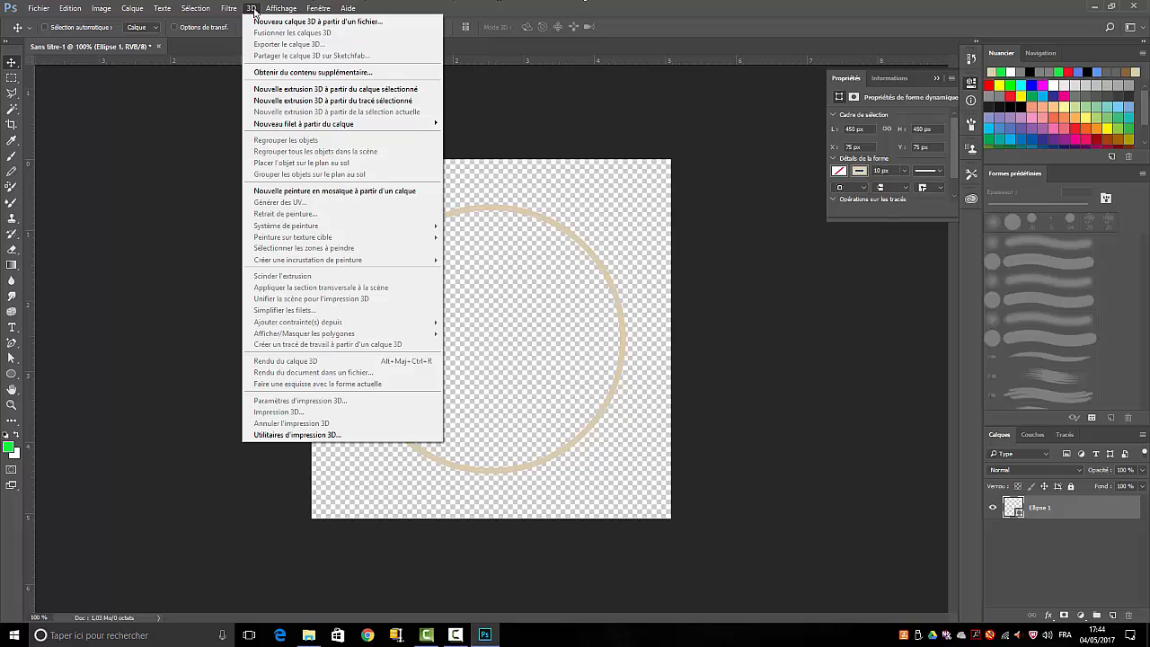
click(297, 90)
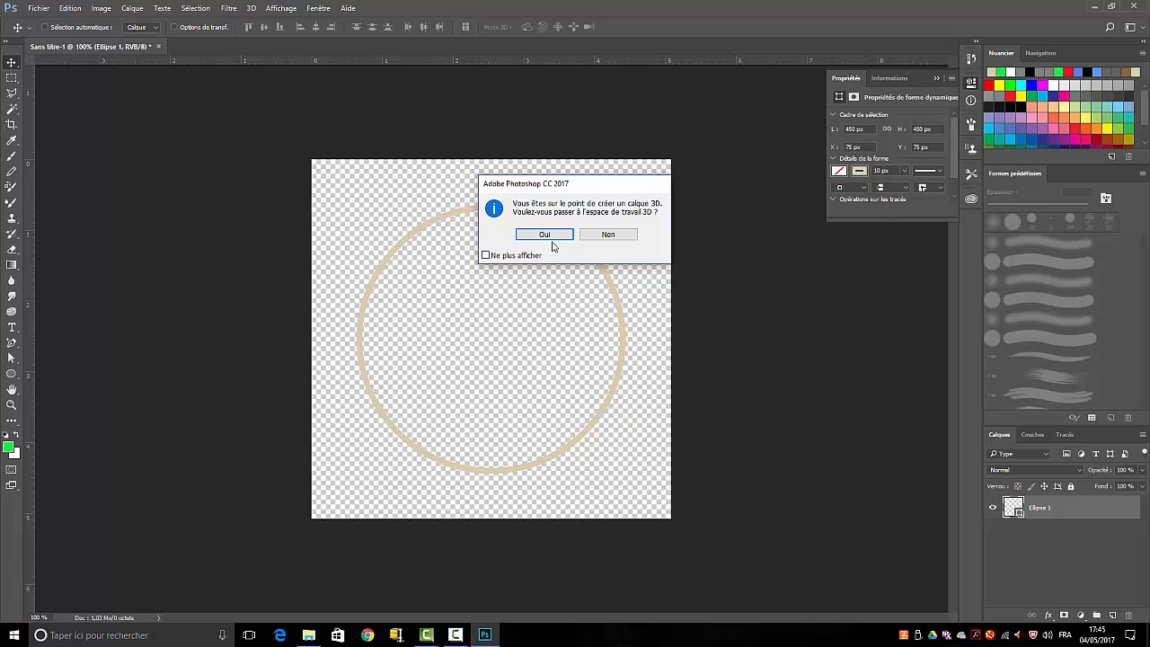
click(546, 236)
click(542, 237)
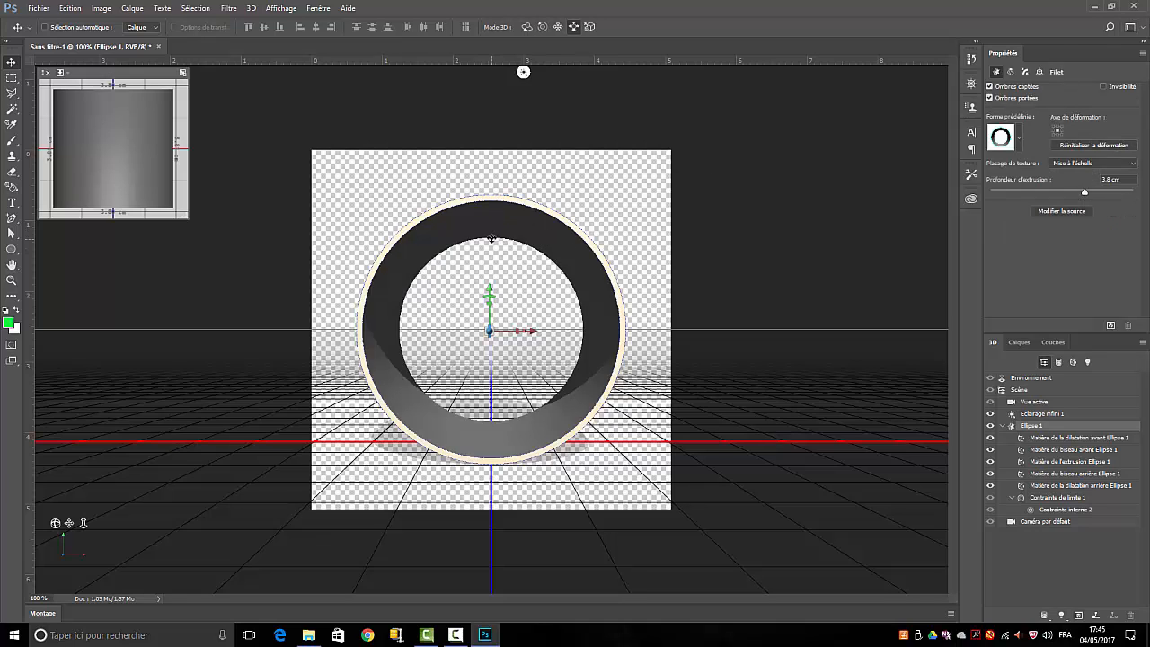
- Rotate the 3D ring to expose its outer side and set its extrusion depth to 0.84 cm
click(527, 27)
drag(571, 341, 490, 345)
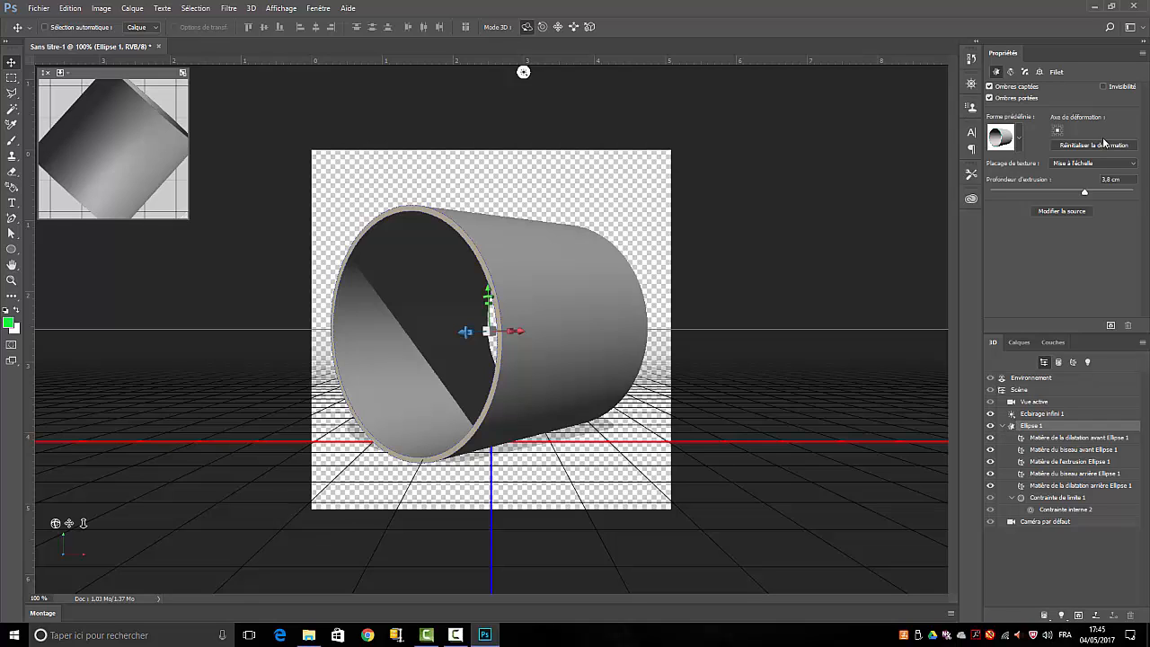
mouse_move(1082, 192)
mouse_down()
mouse_move(1019, 192)
mouse_move(1067, 191)
mouse_move(1067, 181)
mouse_up()
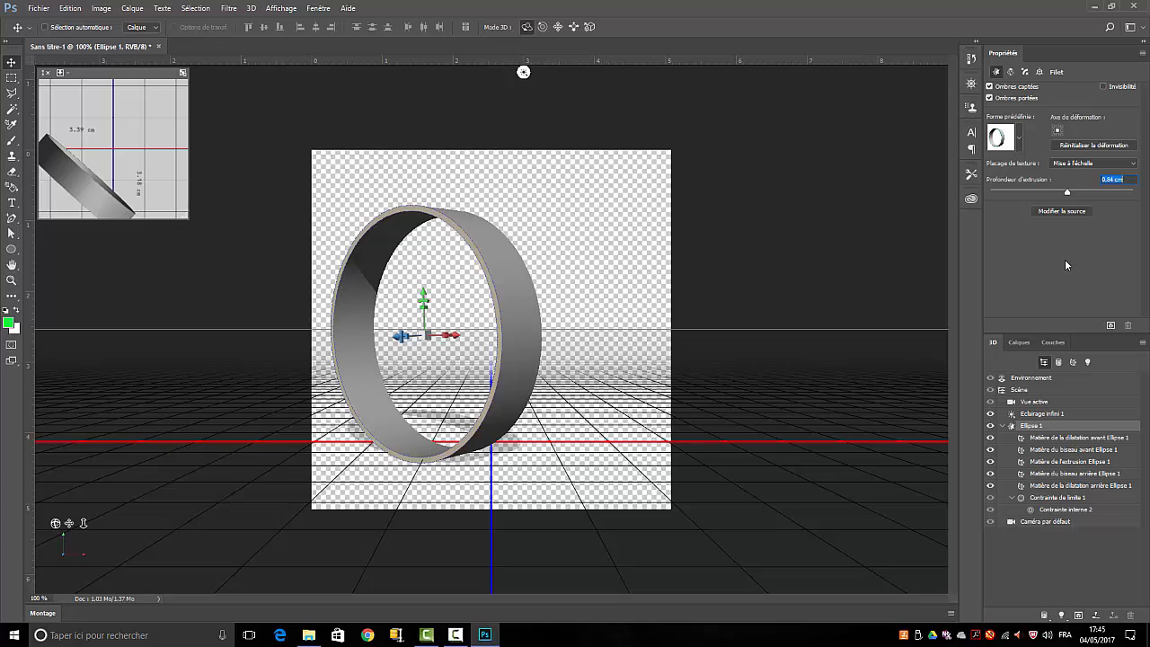
- Turn off both captured and cast shadows for the ring mesh
click(991, 87)
click(989, 99)
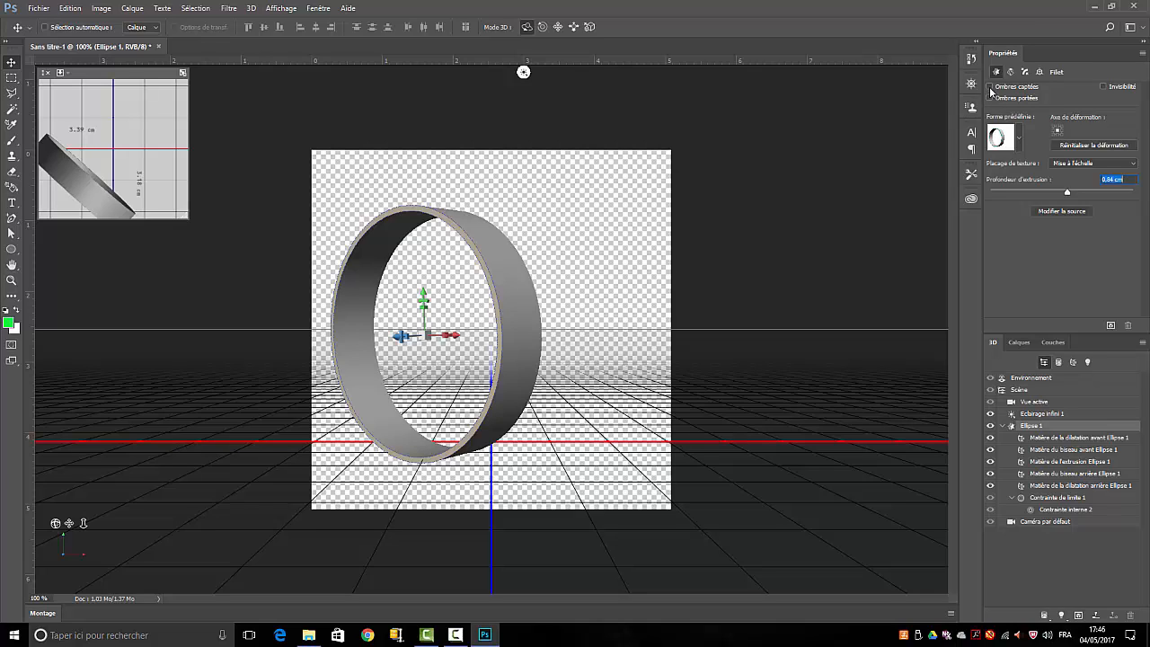
click(990, 87)
- Replace the diffuse texture of the ring's extrusion material with 4-cross-pattern-metal-texture.jpg from the batiment/text_met folder
click(1048, 463)
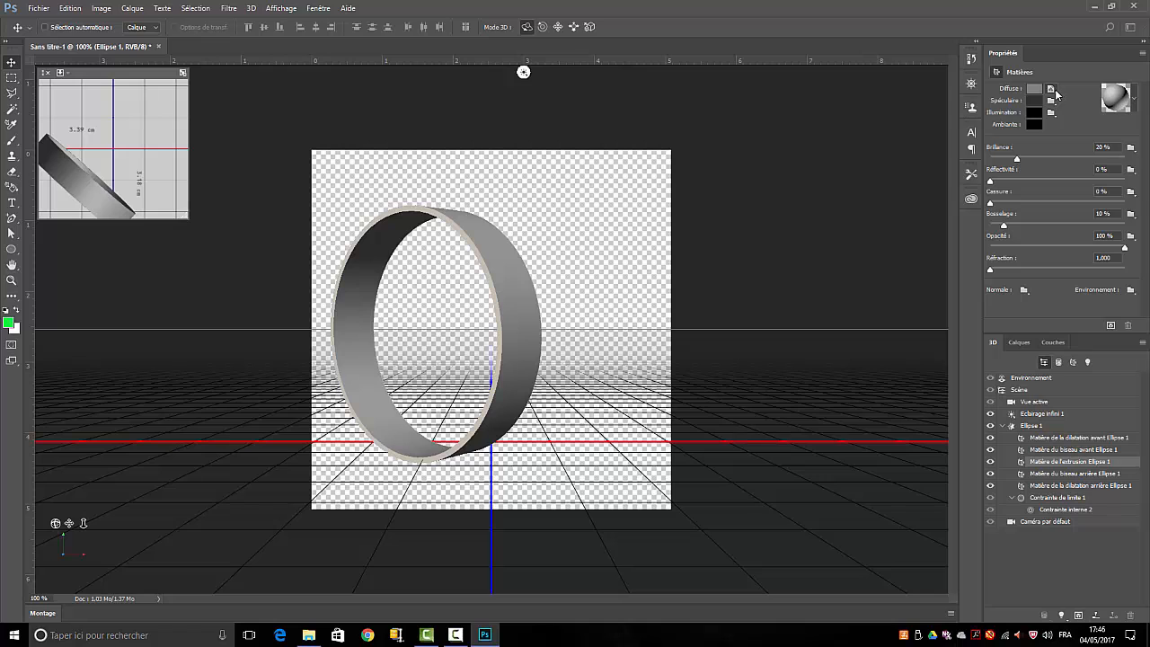
click(1053, 90)
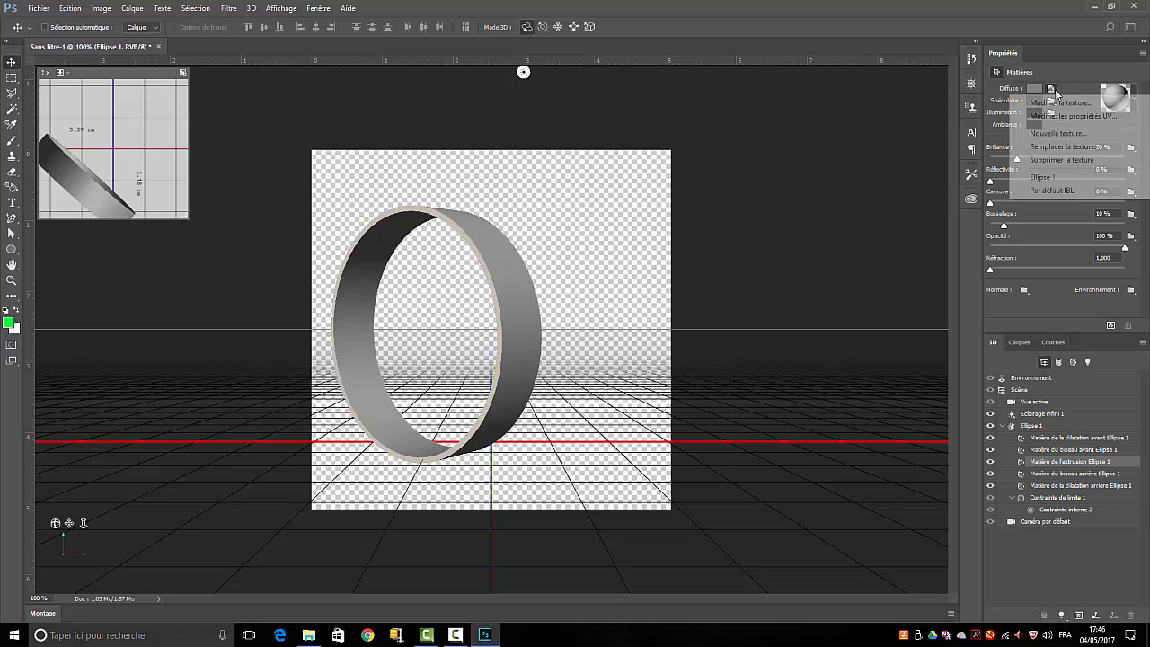
click(1051, 147)
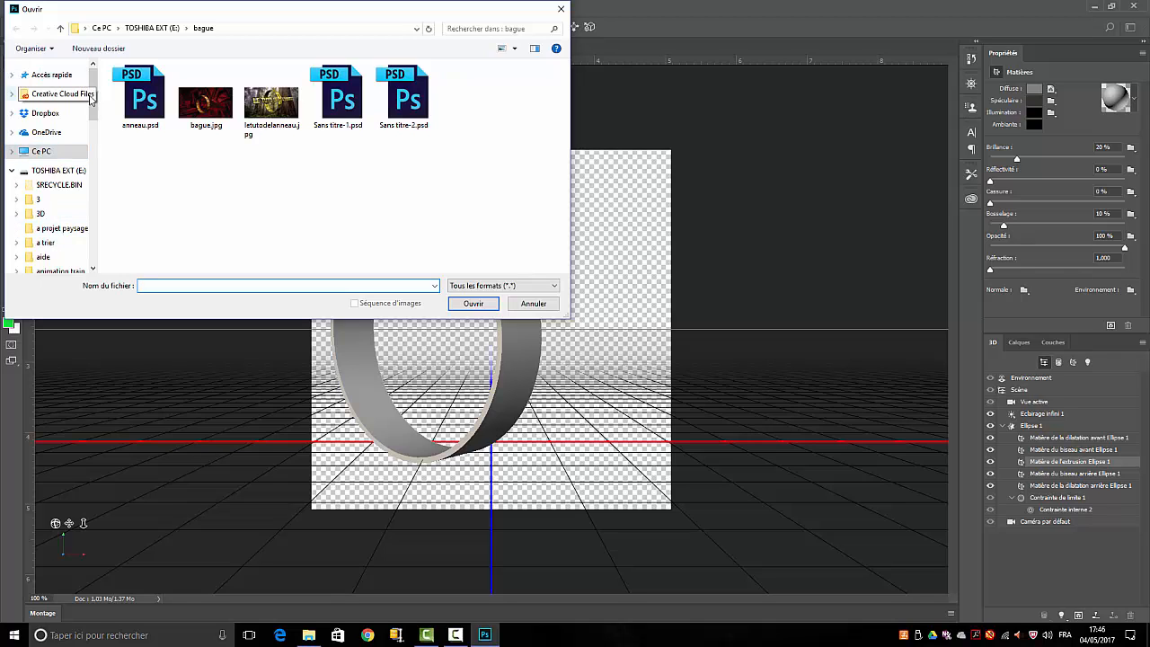
scroll(89, 106, down, 2)
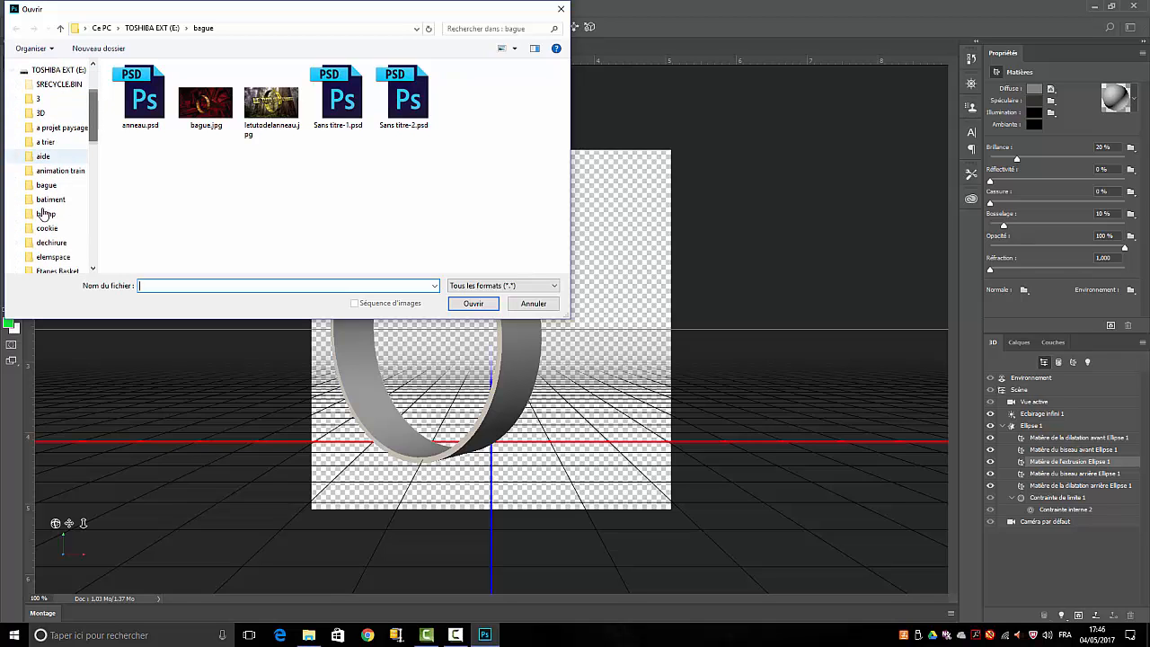
click(45, 198)
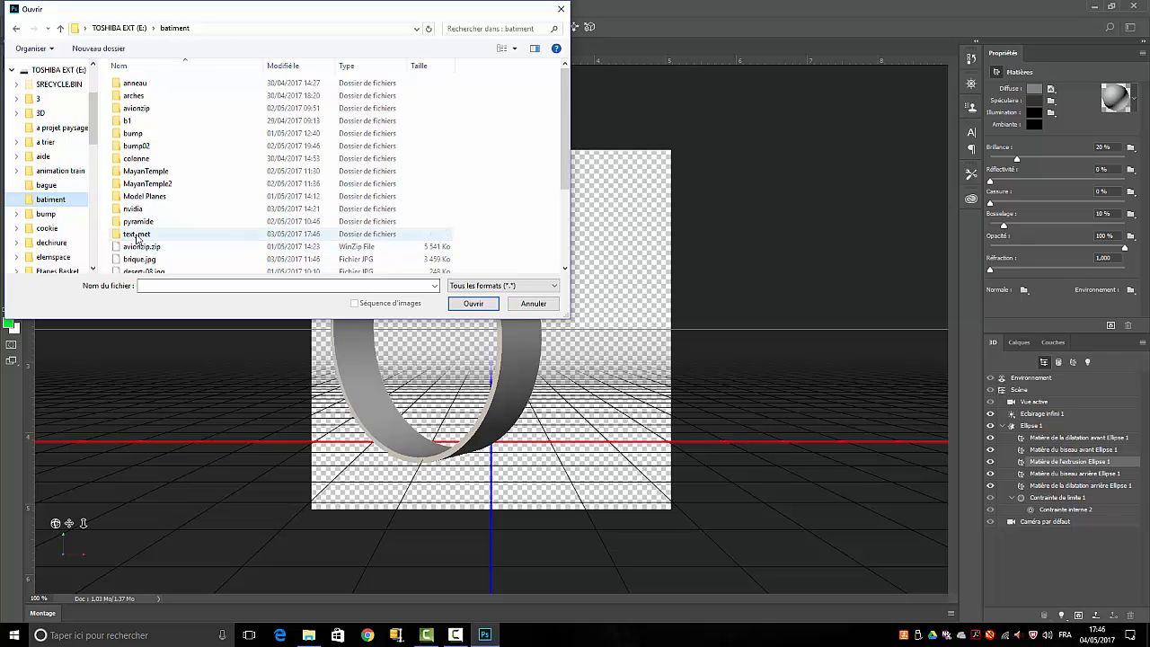
double_click(135, 236)
click(142, 112)
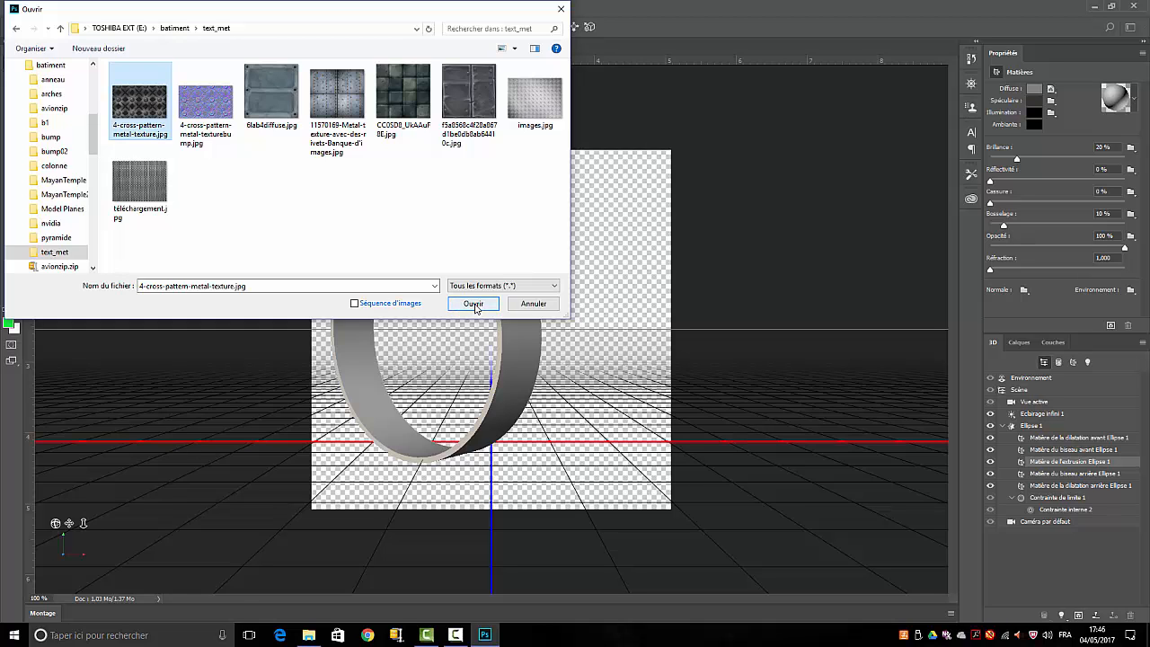
click(474, 304)
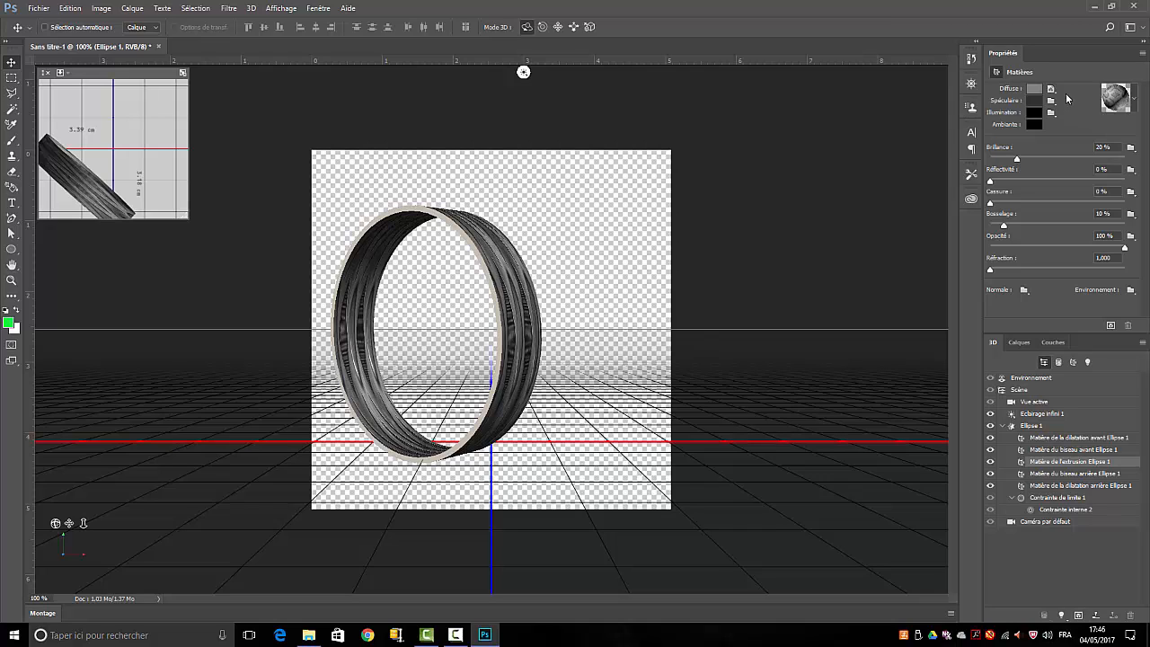
- Edit the diffuse texture's UV properties, setting the U/X scale to 13.3 %
click(1052, 89)
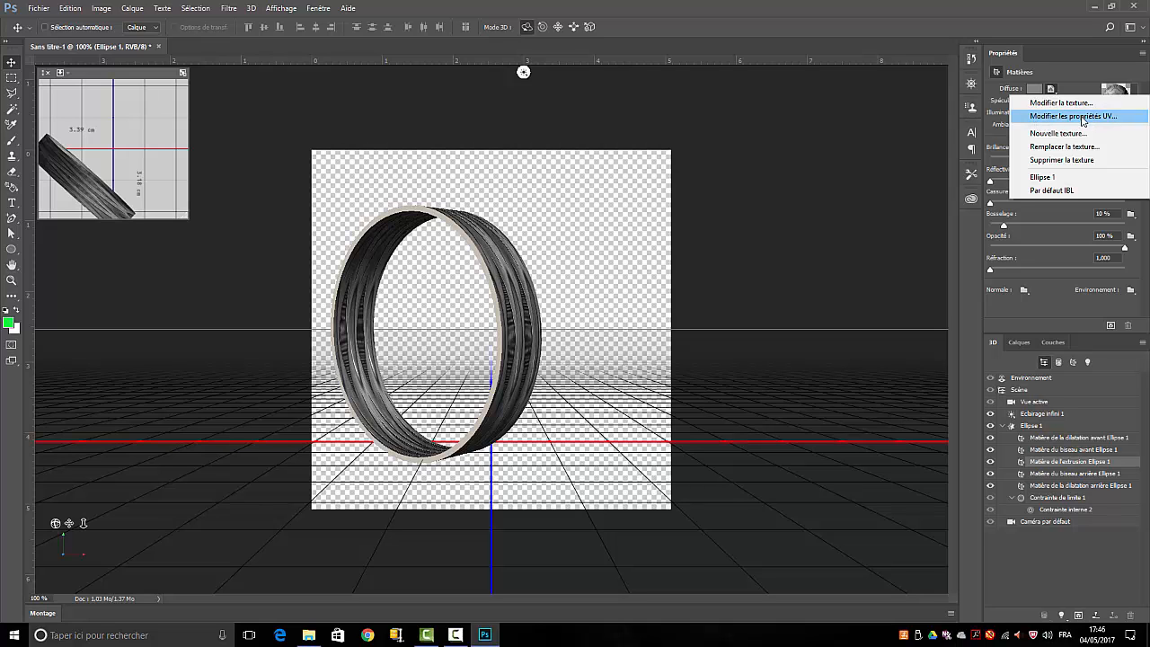
click(1084, 118)
drag(627, 123, 812, 117)
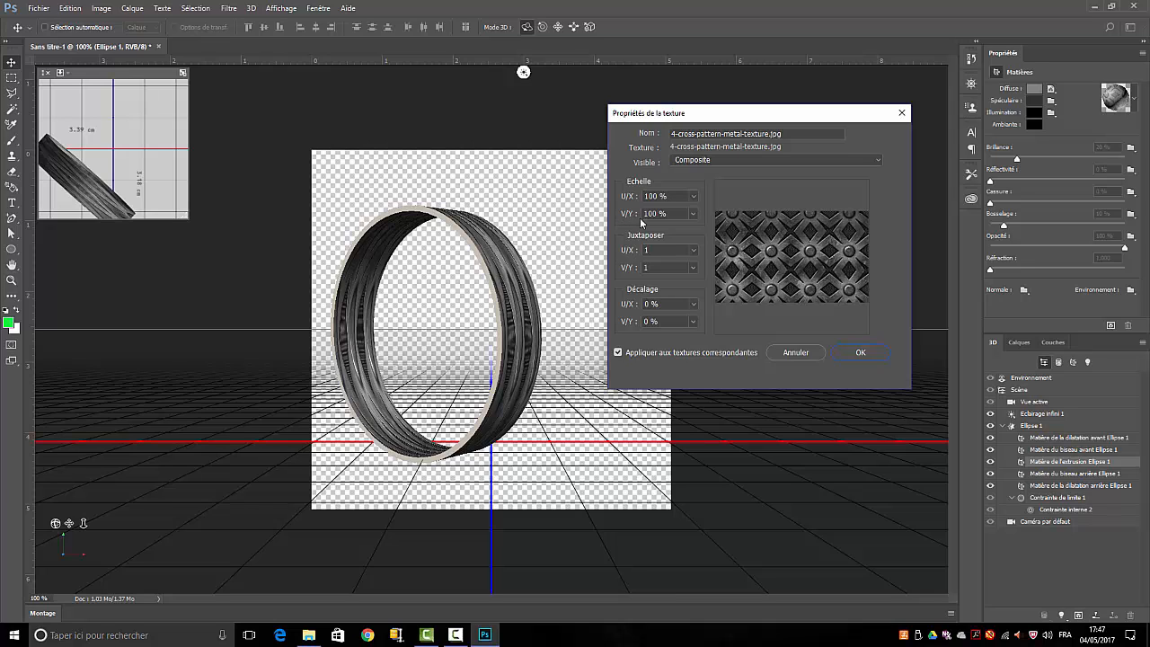
drag(694, 196, 671, 215)
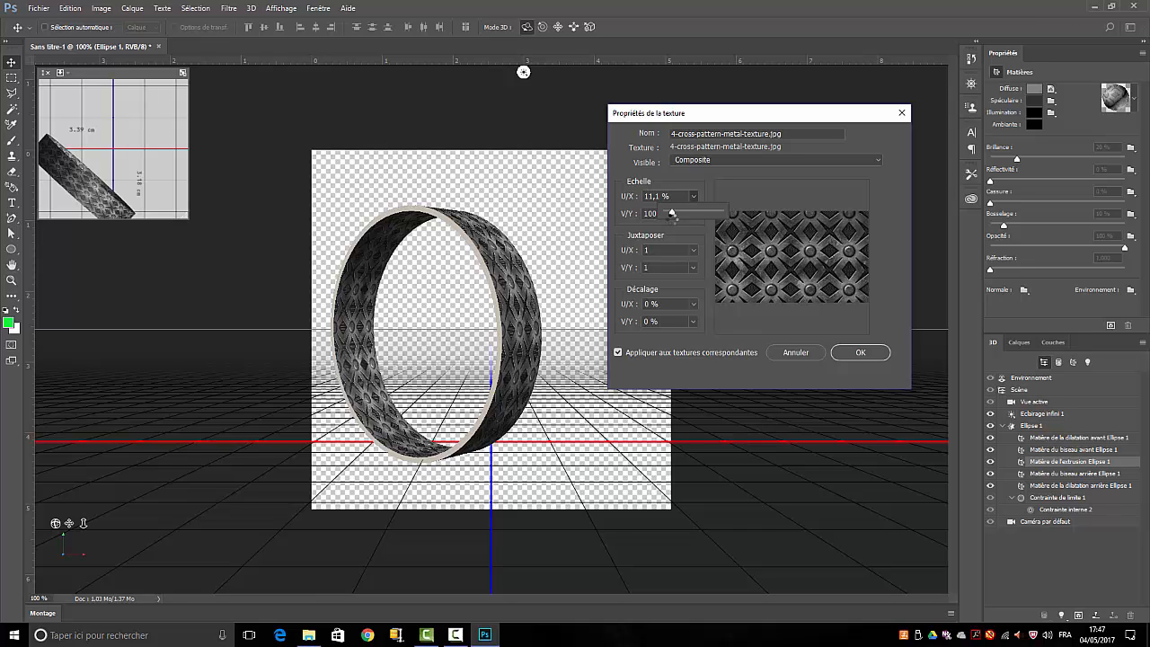
drag(672, 216, 688, 213)
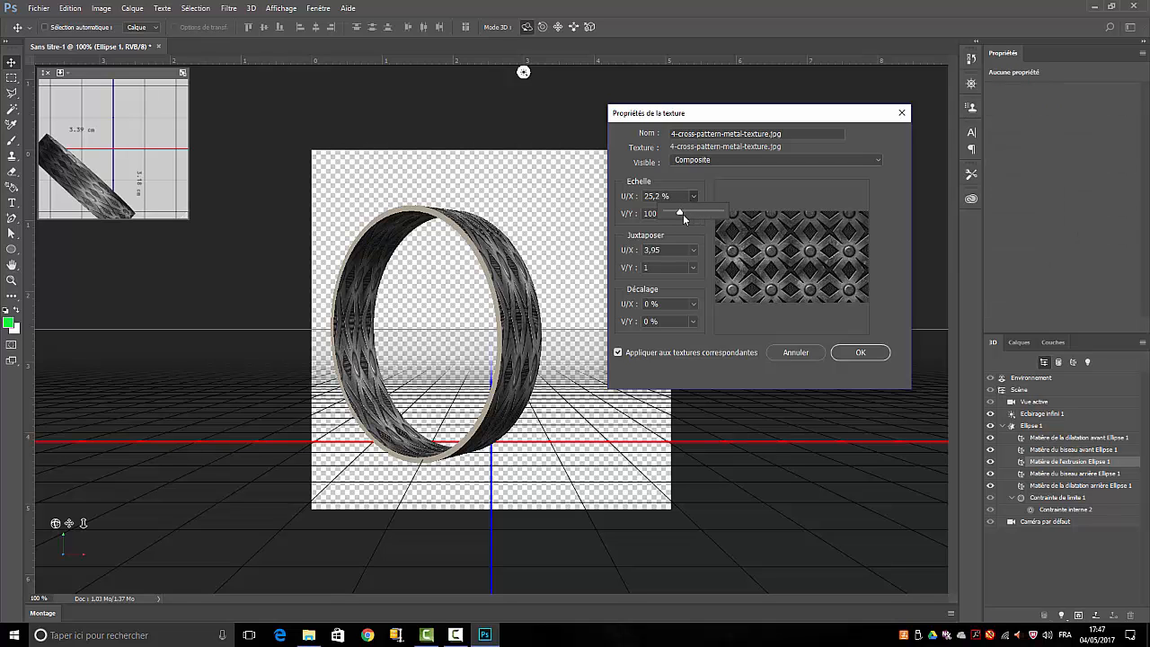
mouse_move(679, 215)
mouse_down()
mouse_move(689, 211)
mouse_move(666, 214)
mouse_up()
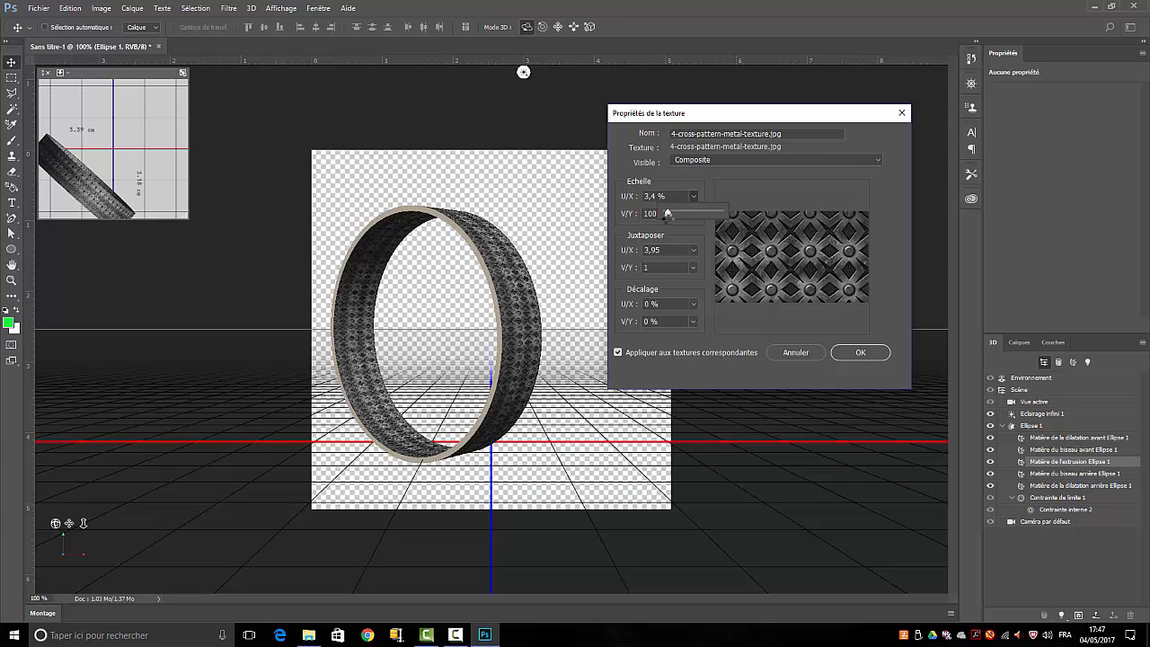
drag(666, 213, 674, 216)
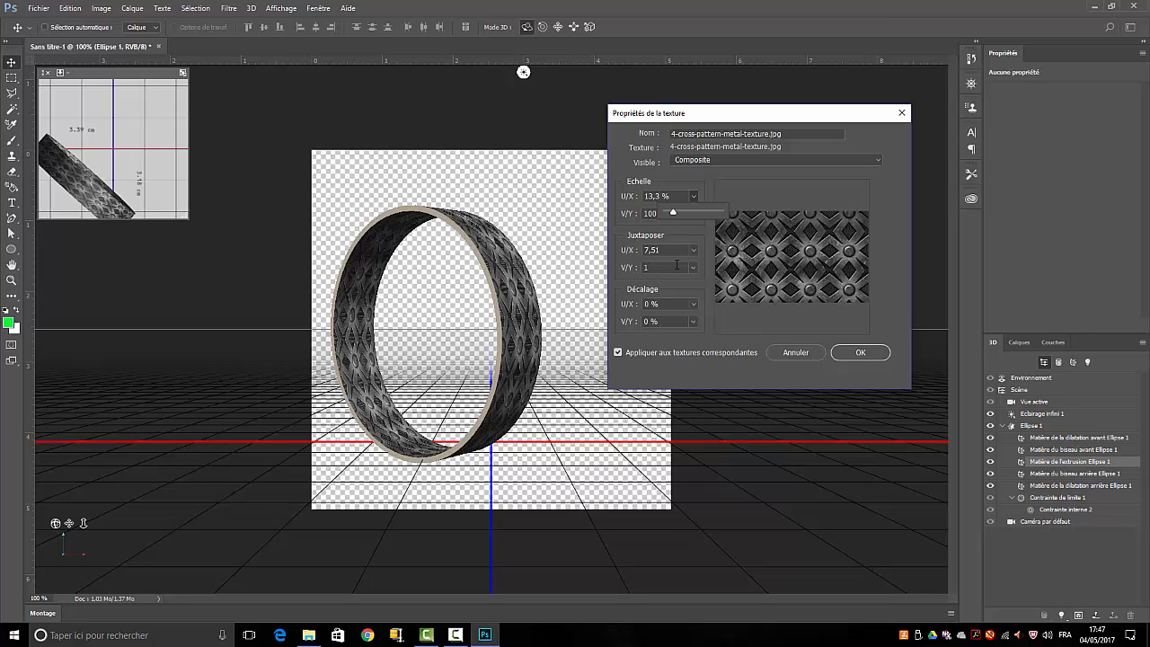
- Set the texture's V/Y scale to 377.9 % so the pattern spans the ring's width
click(683, 226)
drag(691, 227, 692, 211)
click(693, 196)
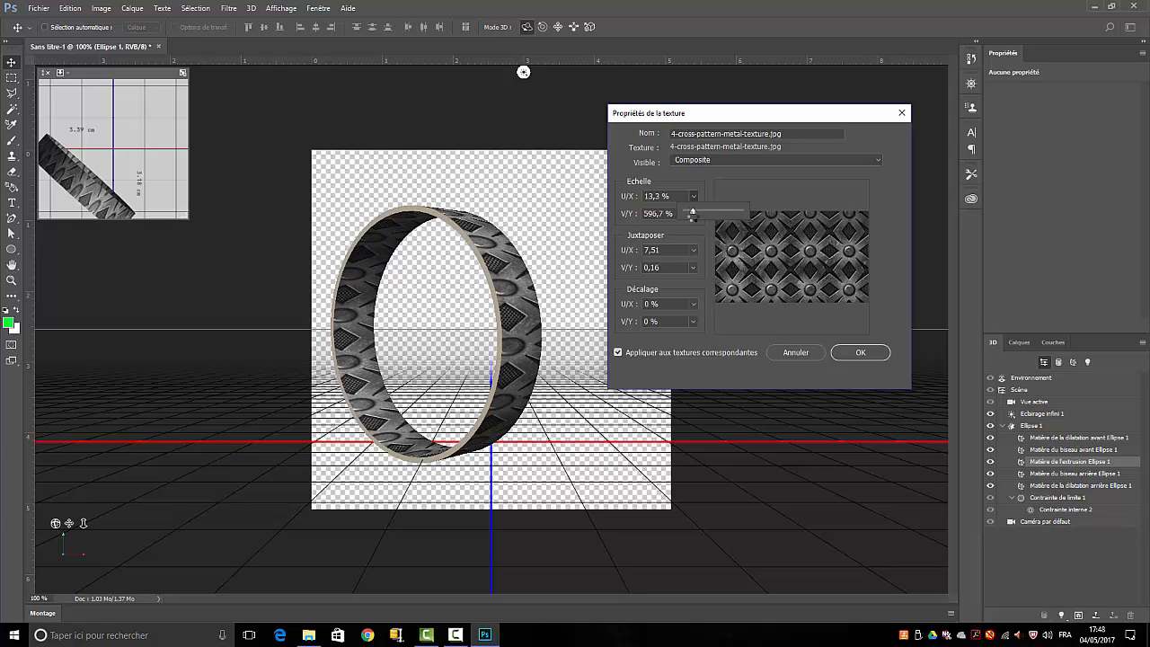
click(679, 231)
click(695, 214)
drag(691, 228, 691, 228)
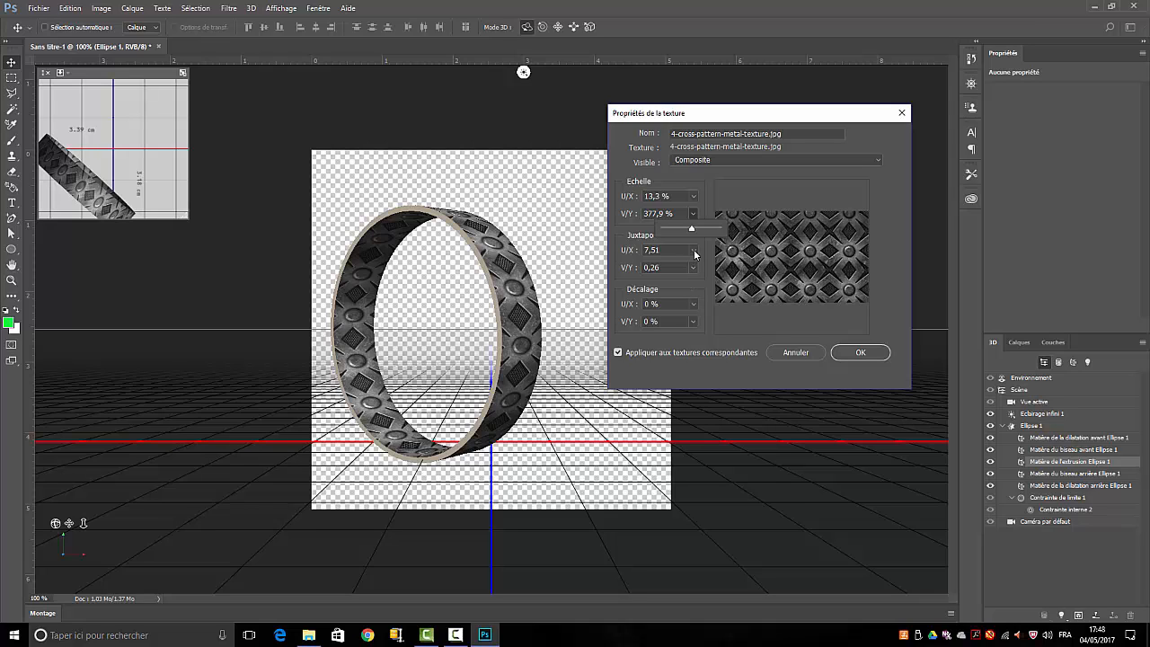
click(755, 311)
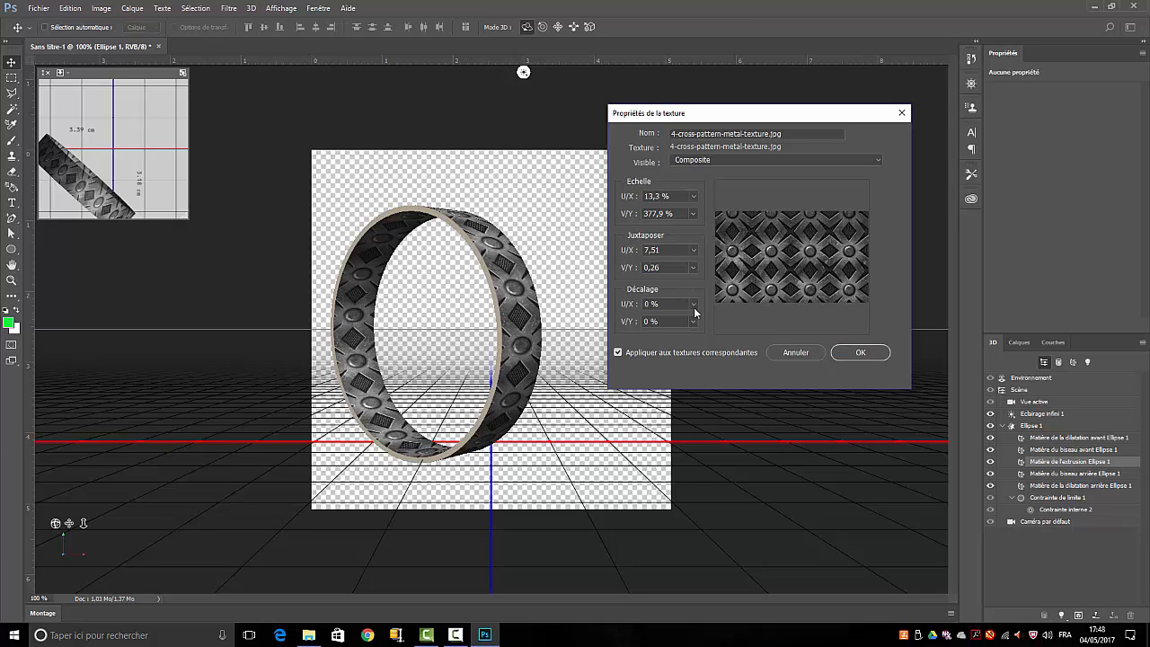
- Try shifting the texture's U/X offset to -16.48 % and -100 %
mouse_move(696, 305)
mouse_down()
mouse_move(703, 318)
mouse_move(691, 318)
mouse_up()
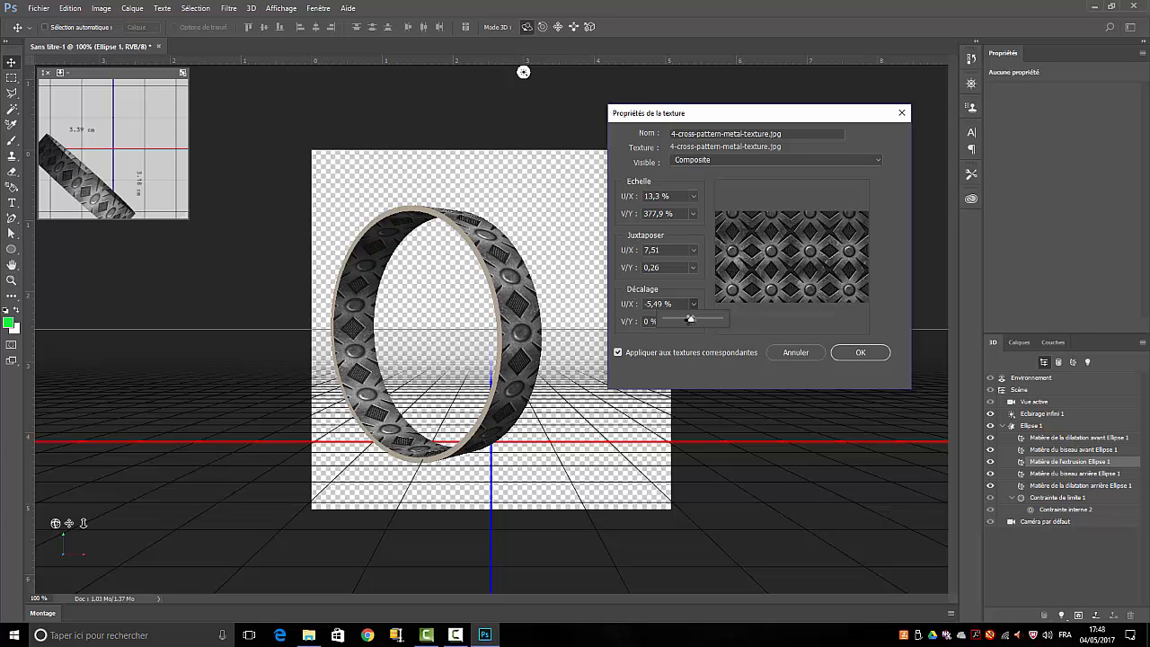
drag(690, 319, 689, 319)
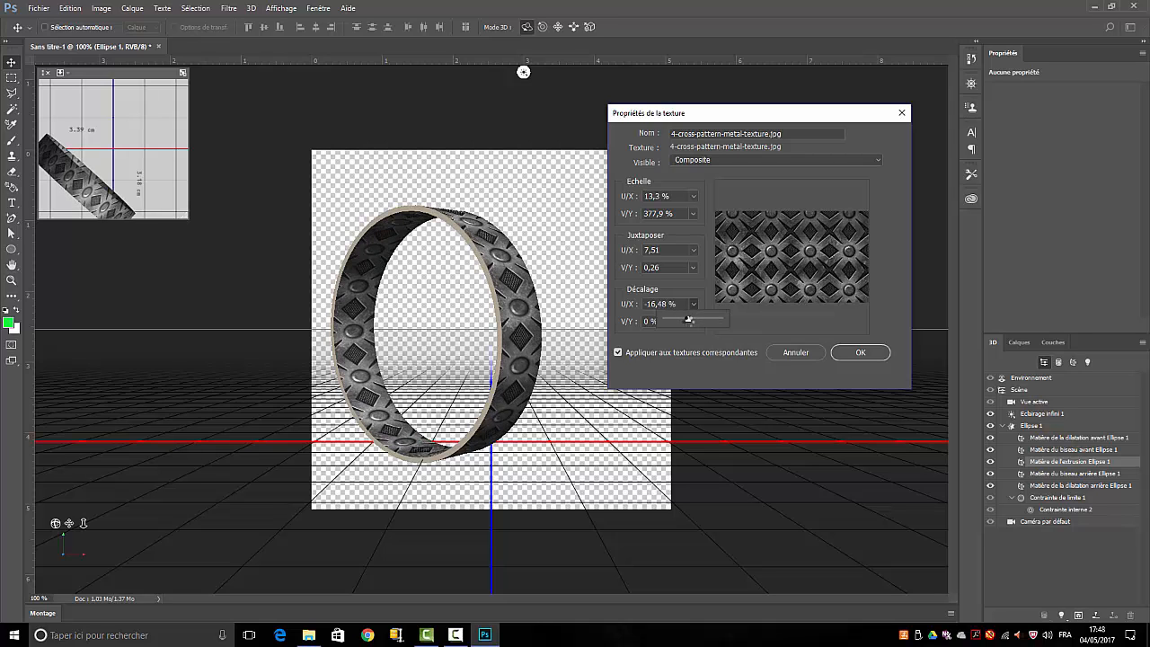
click(769, 326)
click(692, 304)
drag(693, 319, 642, 323)
click(752, 309)
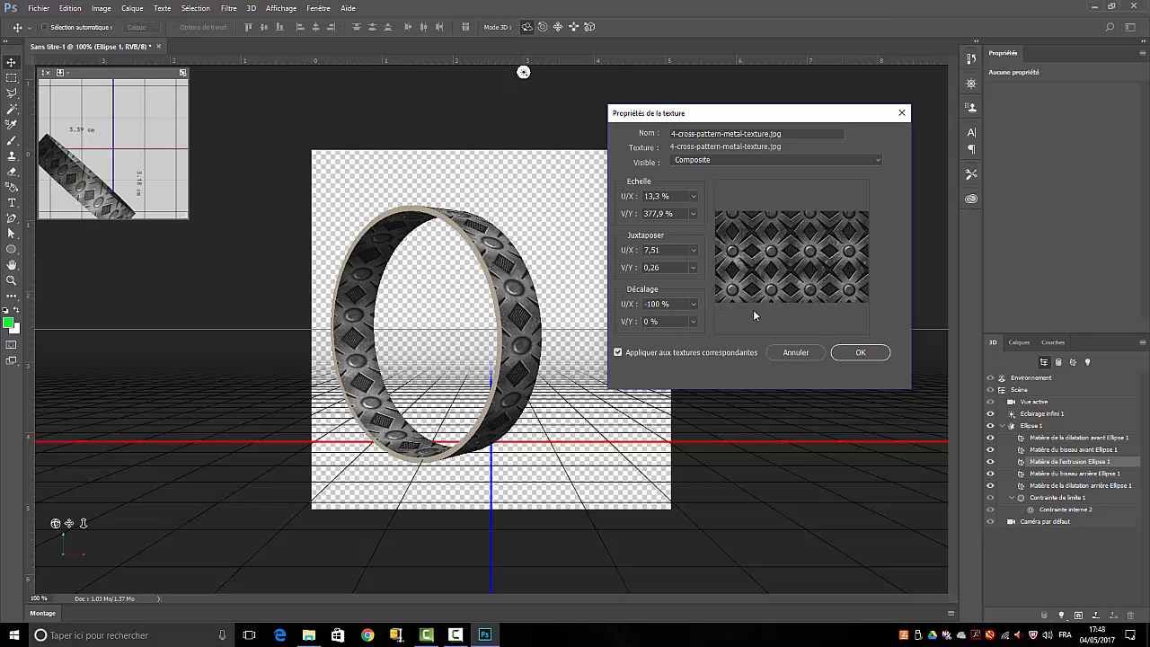
- Reset the texture's U/X offset to 0 % and apply the texture properties
click(635, 304)
text(0)
key(Return)
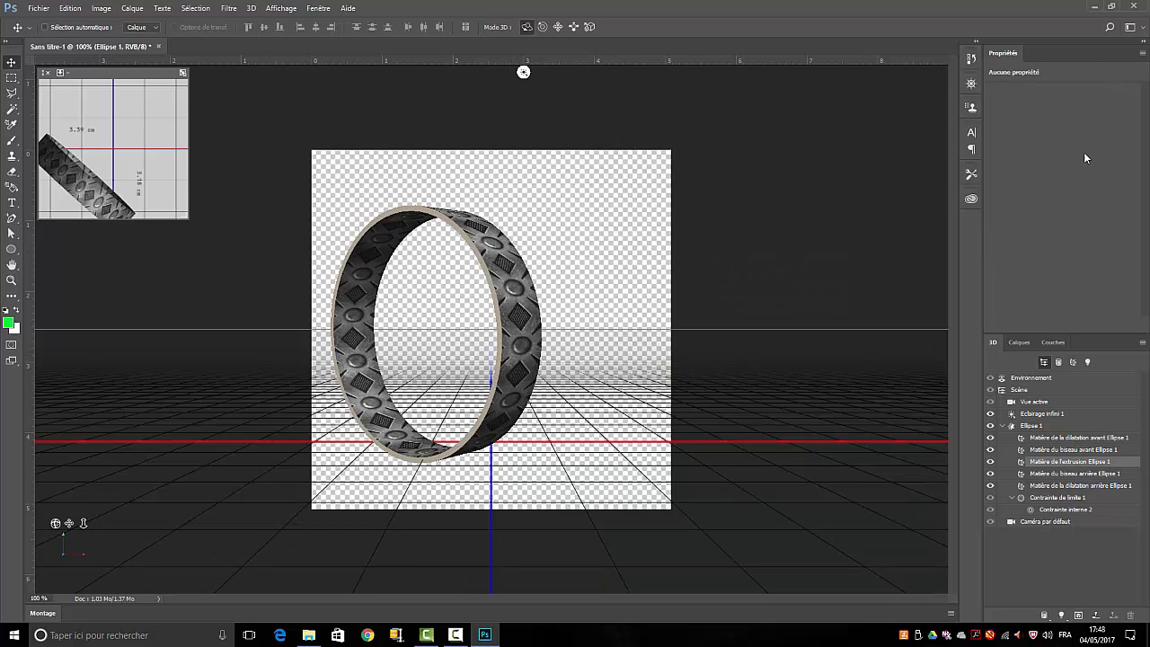
- Edit the UV properties of the extrusion material's diffuse texture, setting the U/X tiling to 8.13, and apply them
double_click(1061, 461)
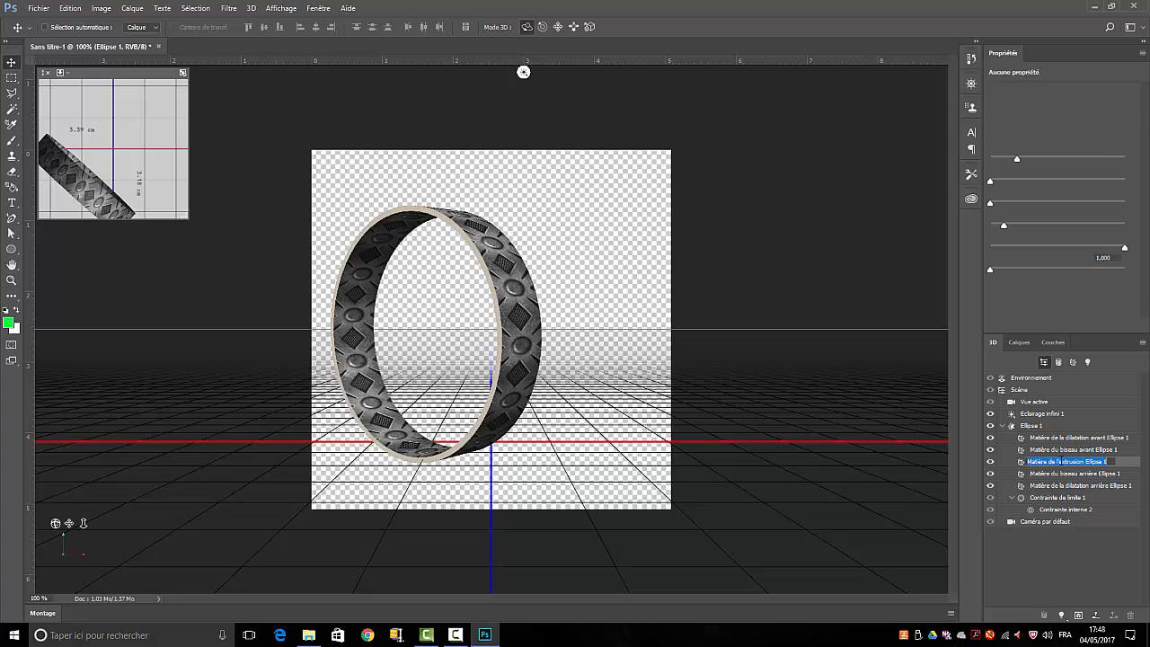
click(1051, 89)
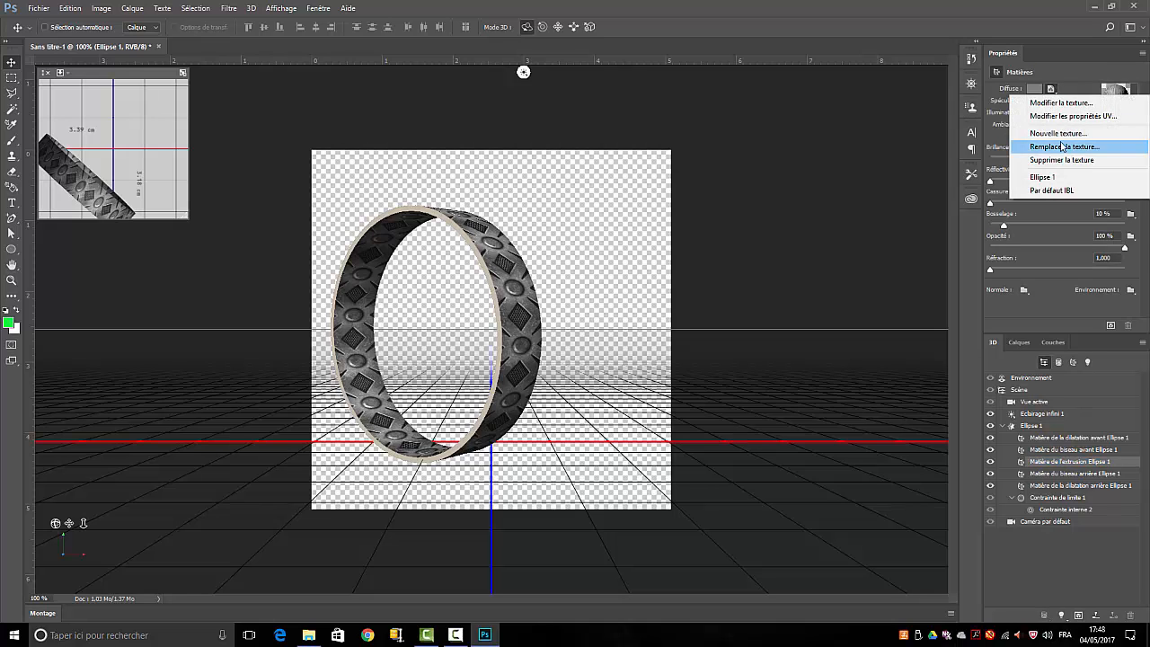
click(1071, 116)
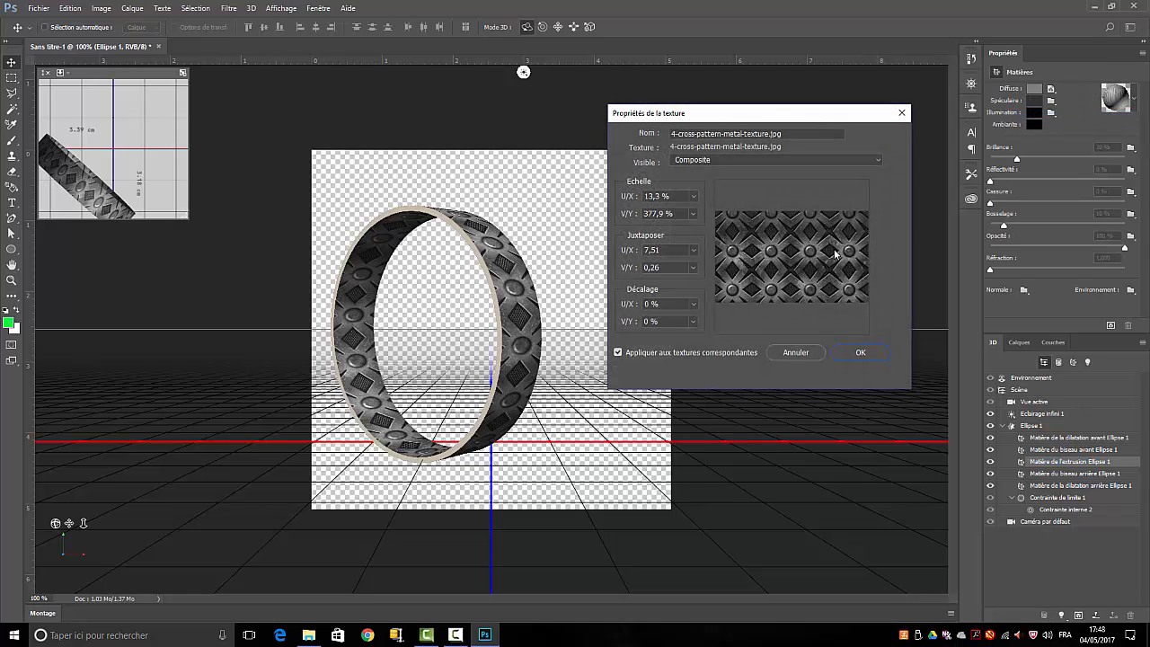
click(694, 251)
mouse_move(692, 265)
mouse_down()
mouse_move(683, 268)
mouse_move(694, 267)
mouse_up()
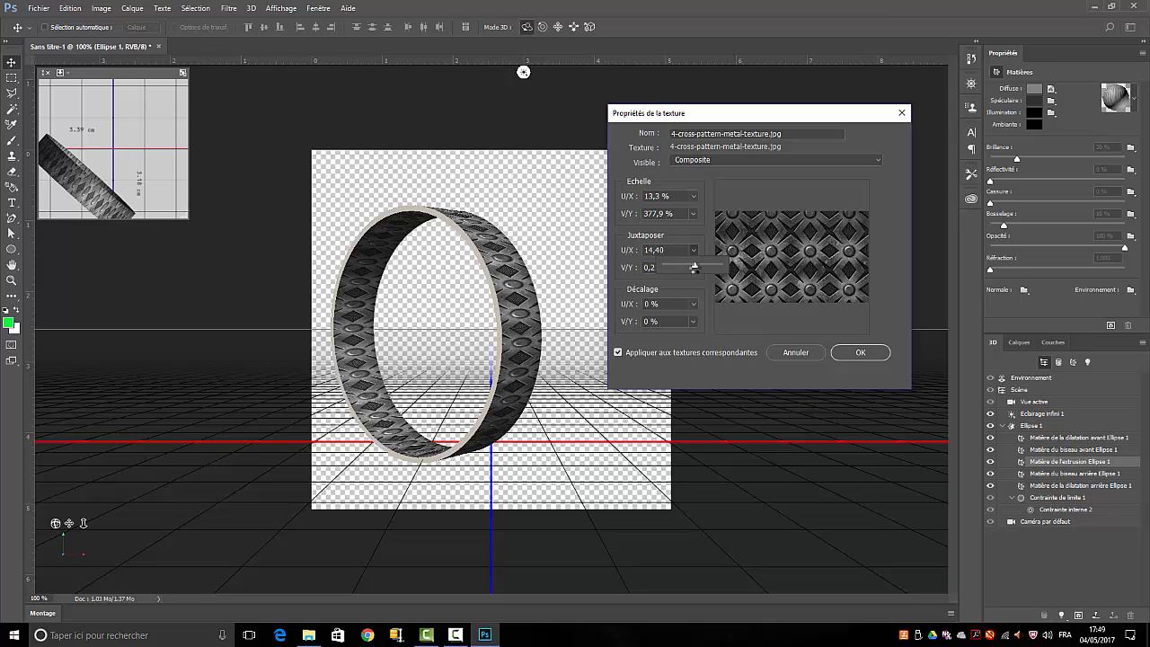
drag(693, 266, 691, 267)
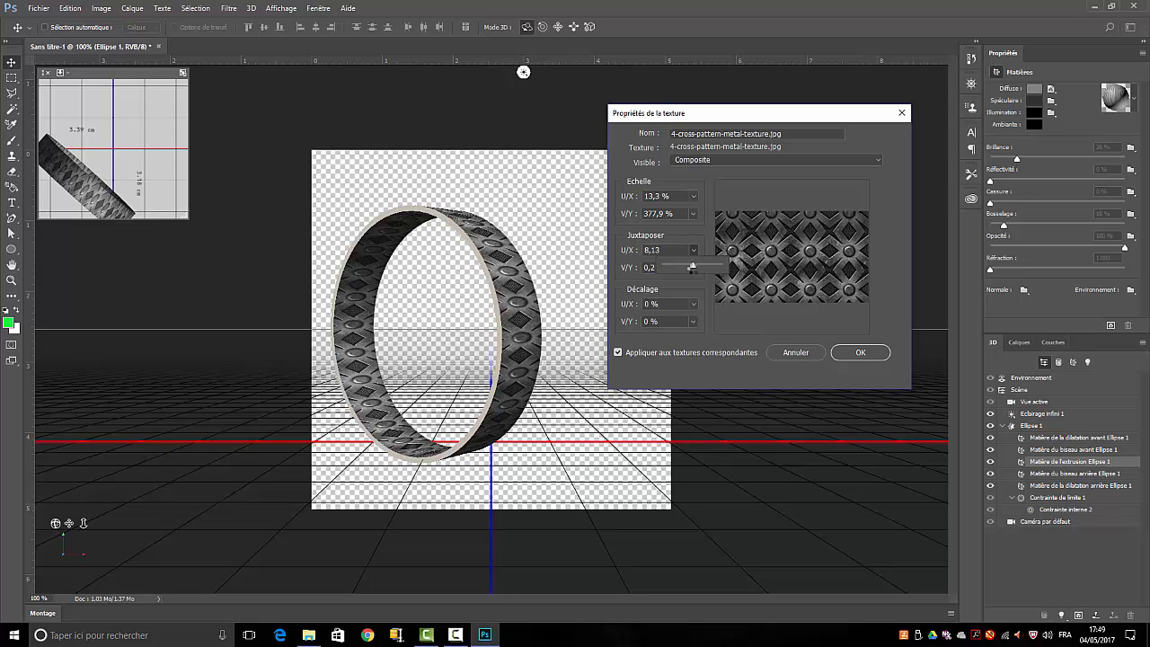
click(859, 353)
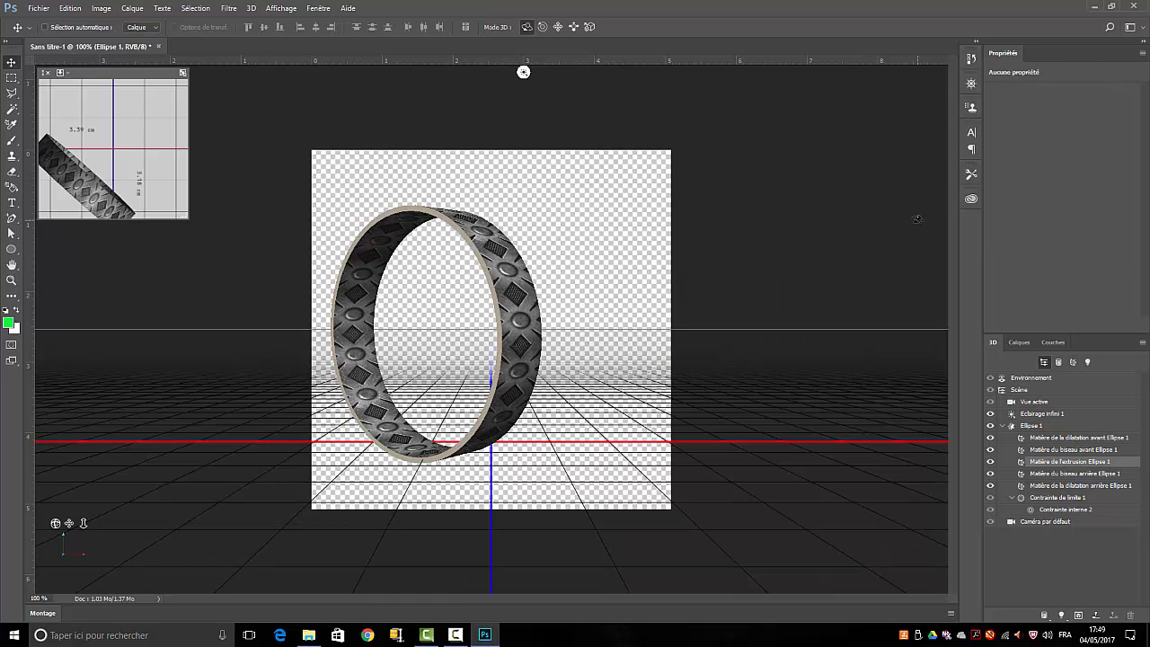
- Generate a bump map from the extrusion material's diffuse texture, with a blur of 1.9 and a detail scale of 67 %
click(1052, 463)
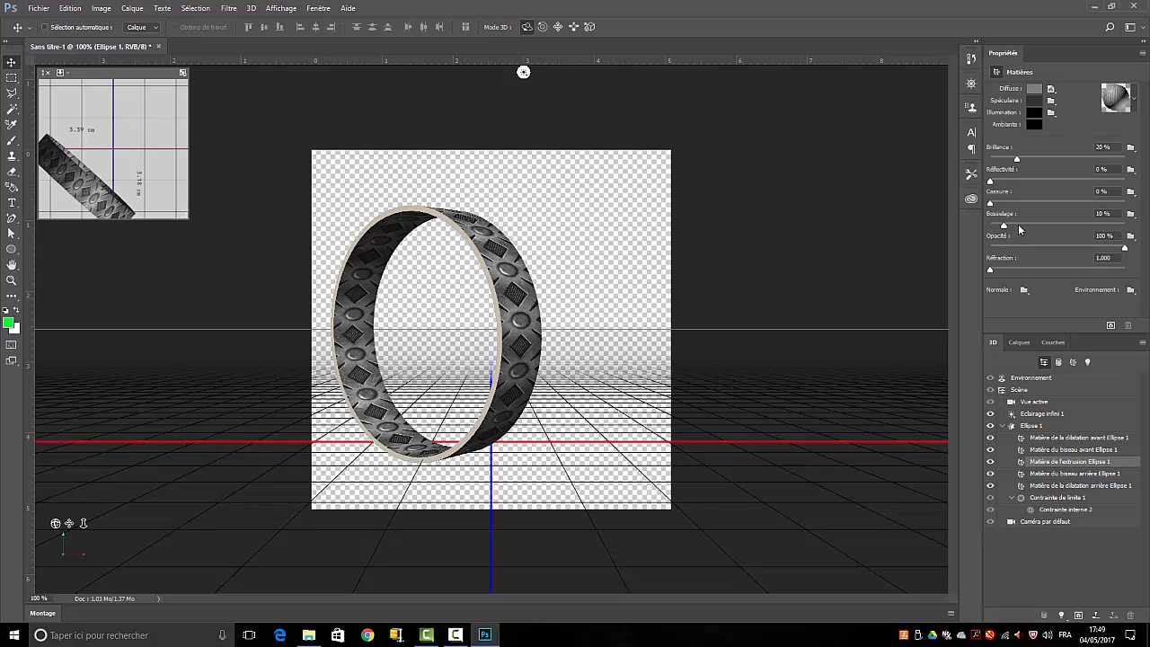
click(1131, 215)
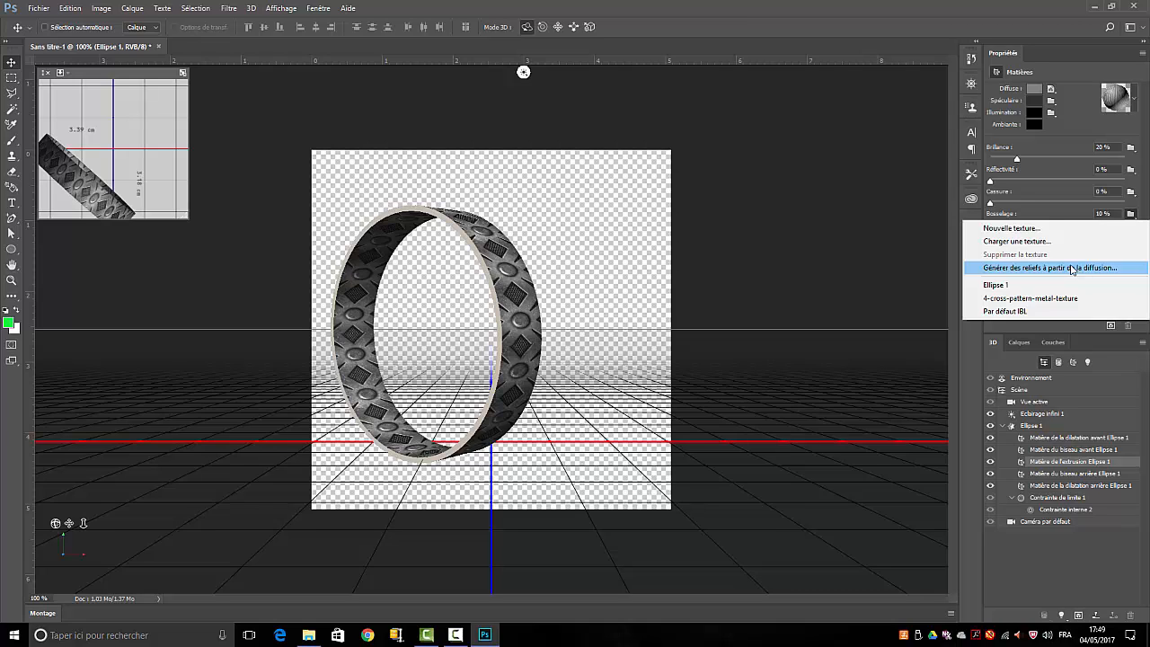
click(1045, 271)
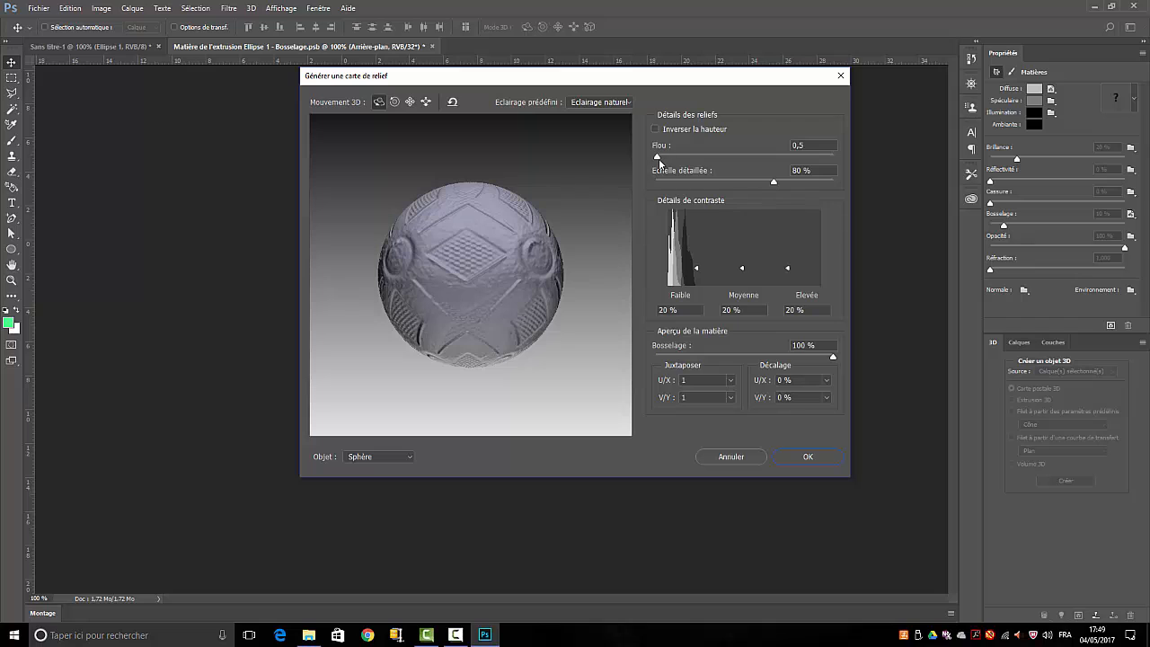
drag(658, 159, 691, 160)
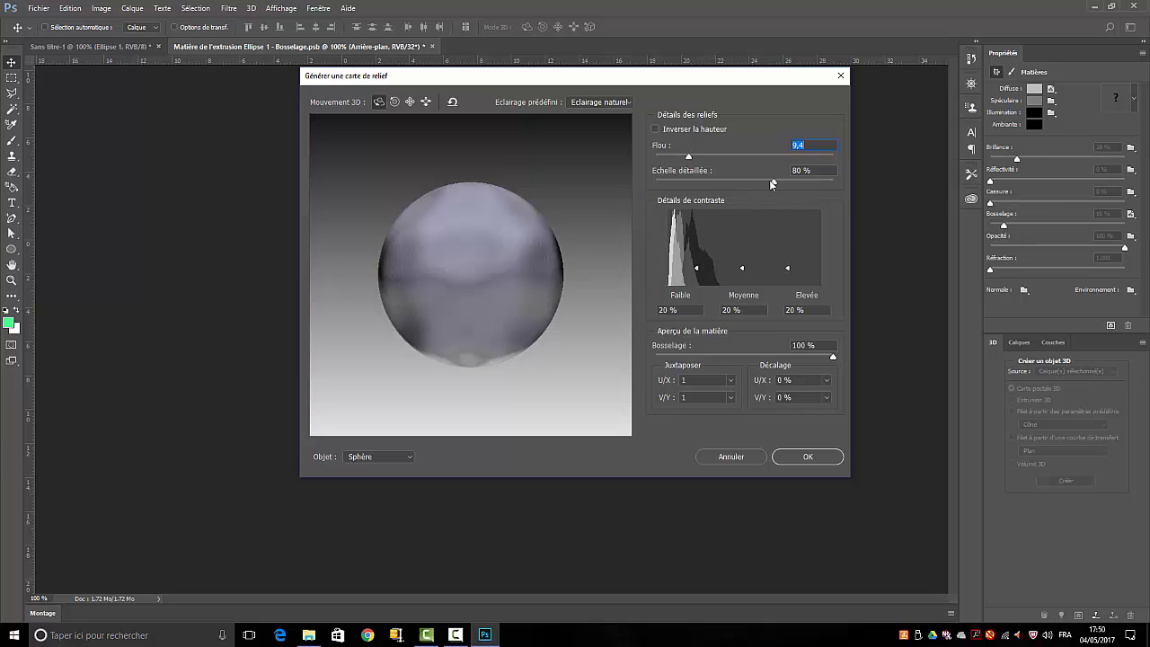
mouse_move(772, 183)
mouse_down()
mouse_move(723, 185)
mouse_move(755, 182)
mouse_up()
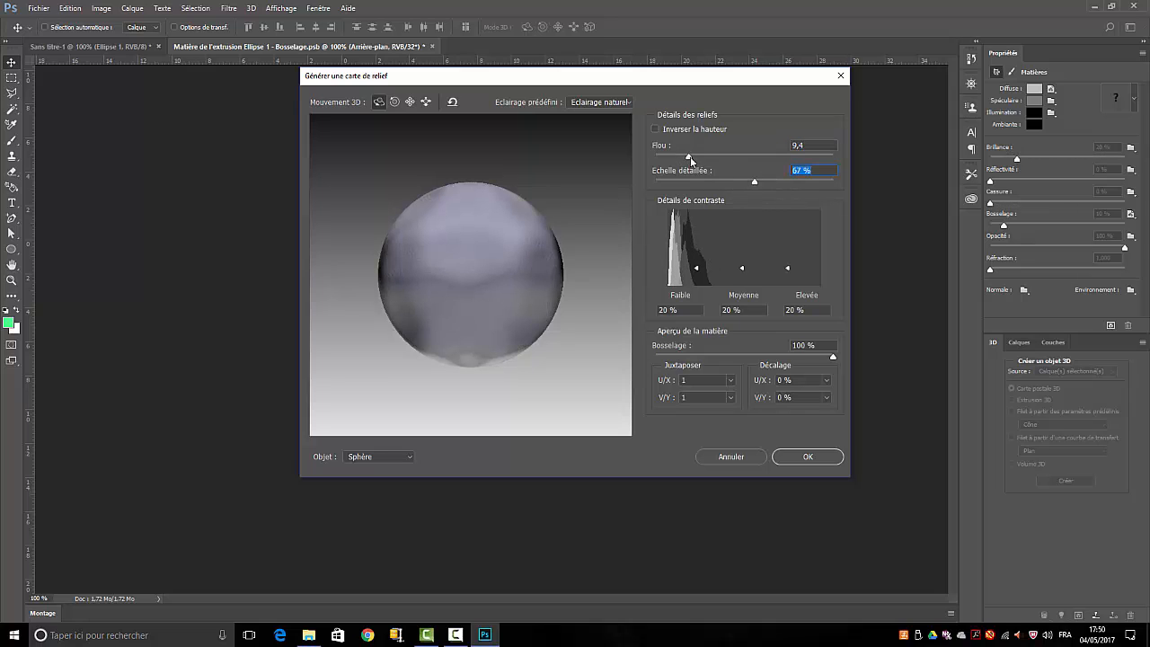
drag(689, 158, 664, 161)
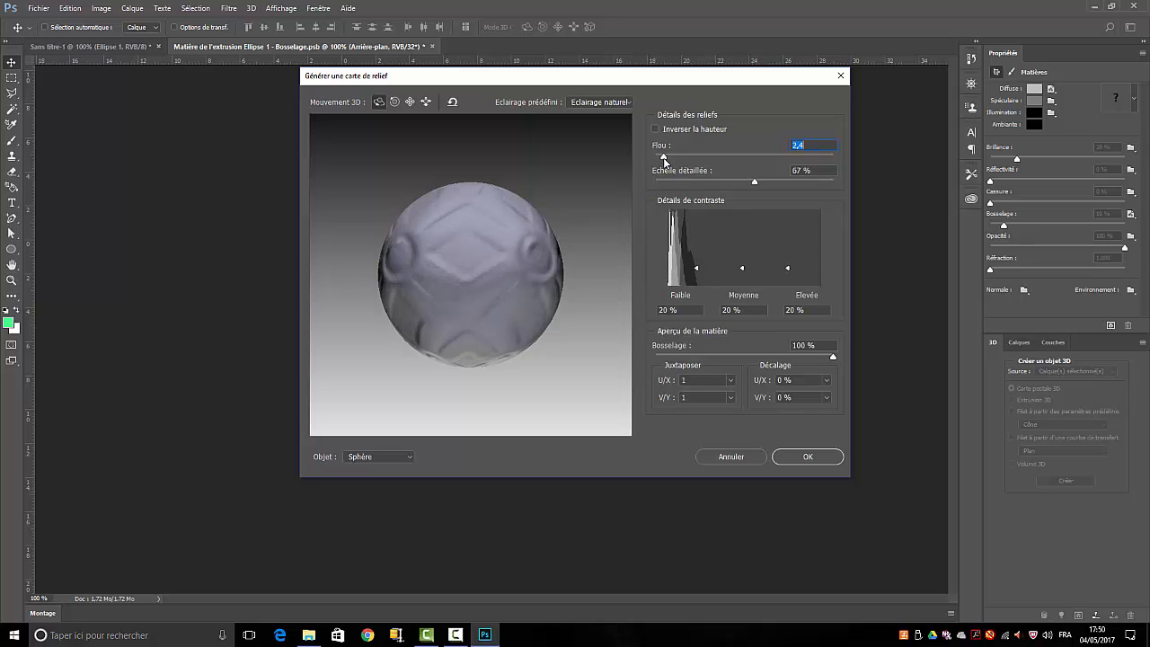
drag(664, 159, 662, 161)
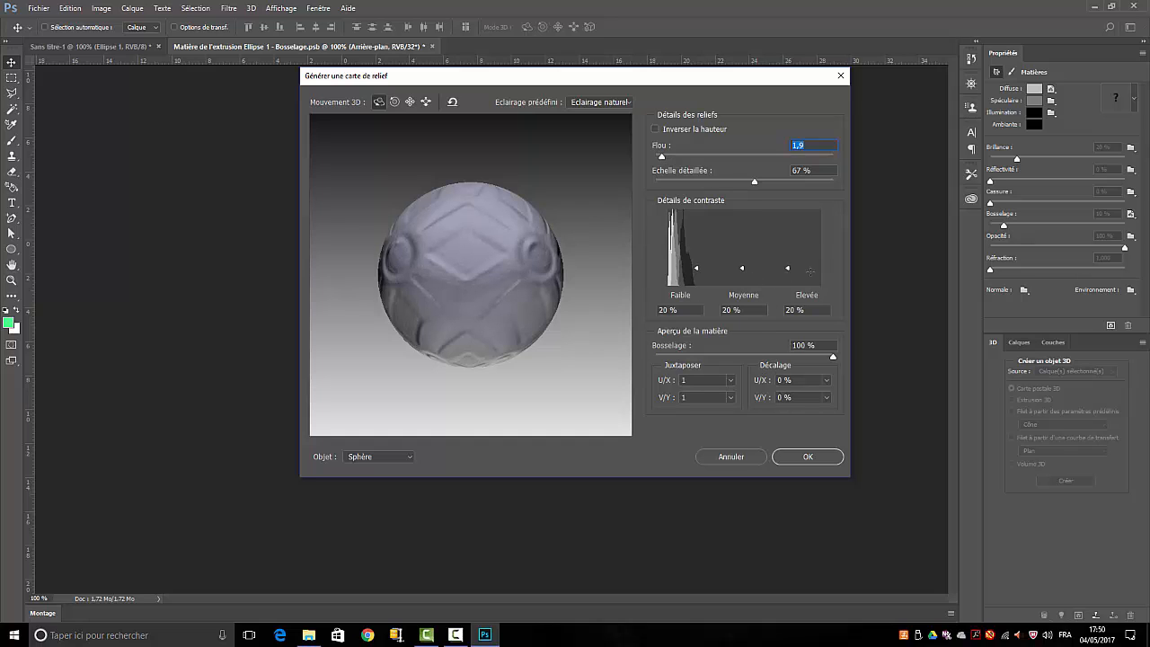
- Set the bump map's contrast details to 40 % low, 17 % medium and 48 % high, and set the material's bump strength to 24 %
drag(742, 269, 787, 244)
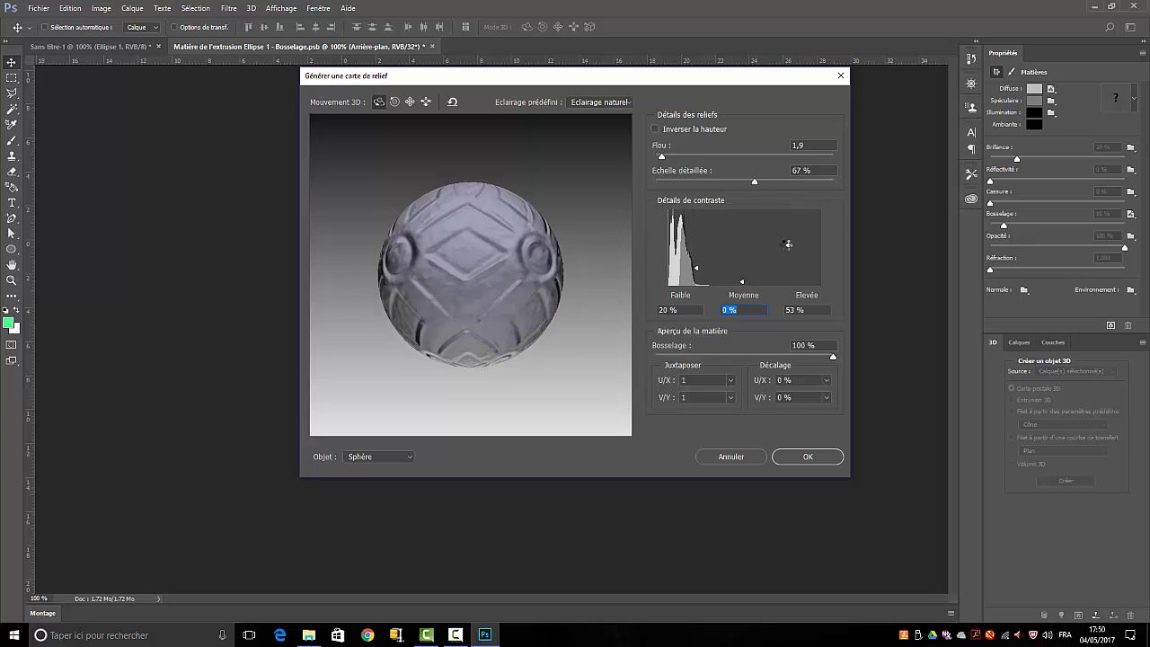
drag(788, 247, 787, 249)
drag(743, 285, 694, 255)
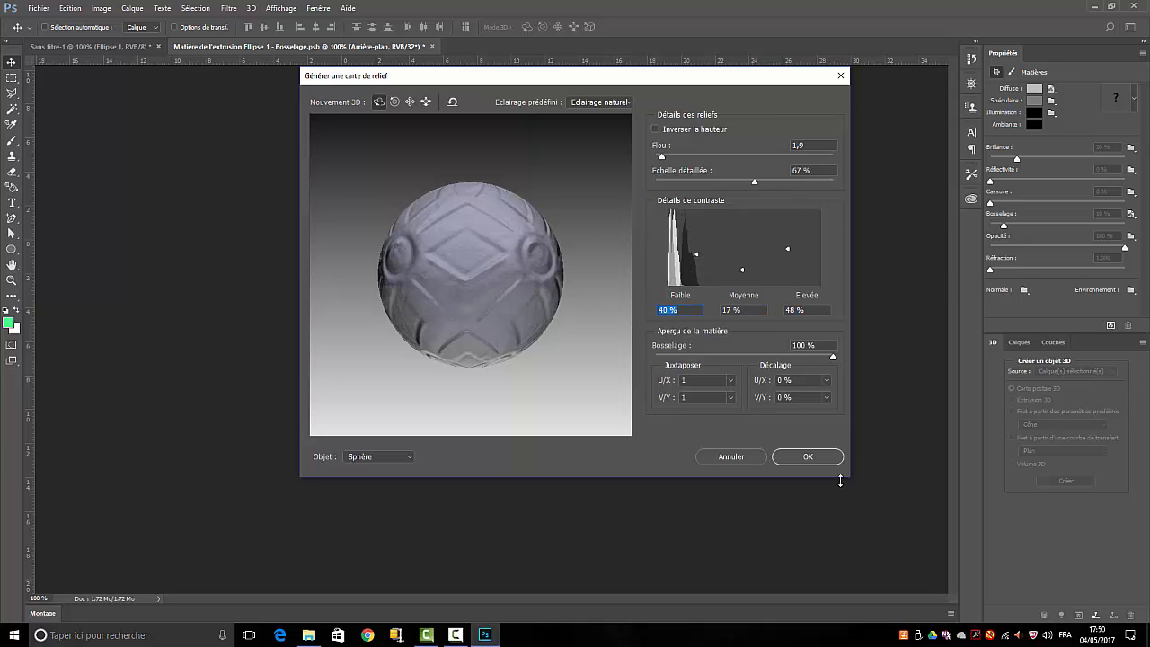
click(807, 457)
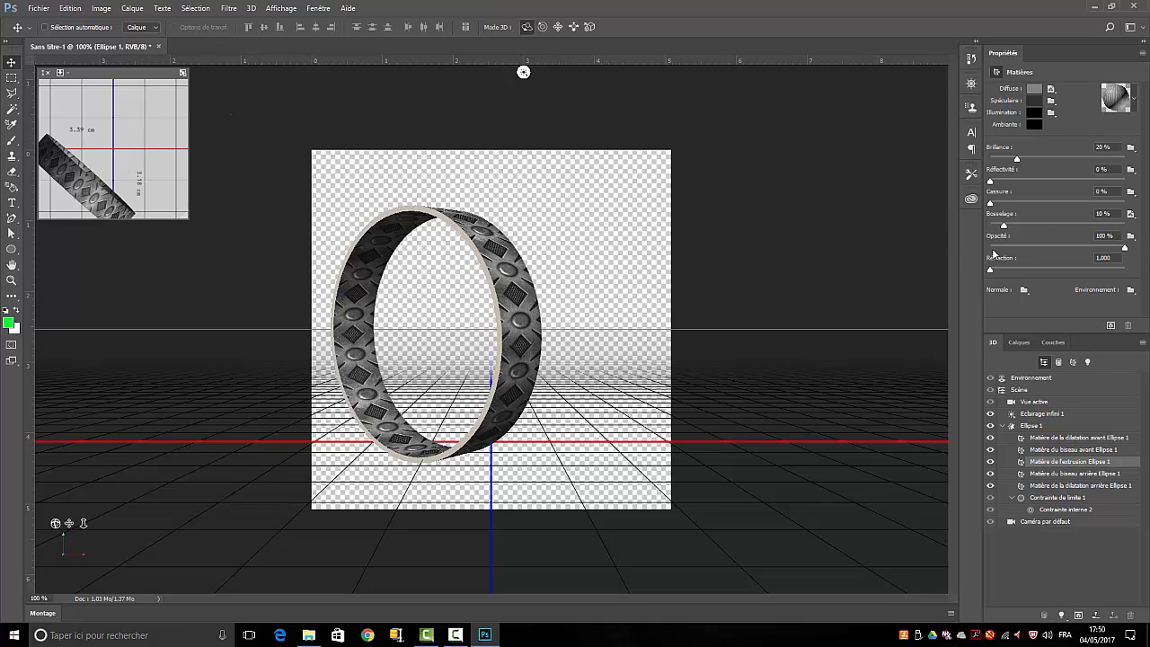
drag(1003, 226, 1023, 225)
mouse_move(1025, 226)
mouse_down()
mouse_move(1082, 223)
mouse_move(1022, 235)
mouse_up()
- Rotate the infinite light so it shines on the ring from the lower right
click(1026, 415)
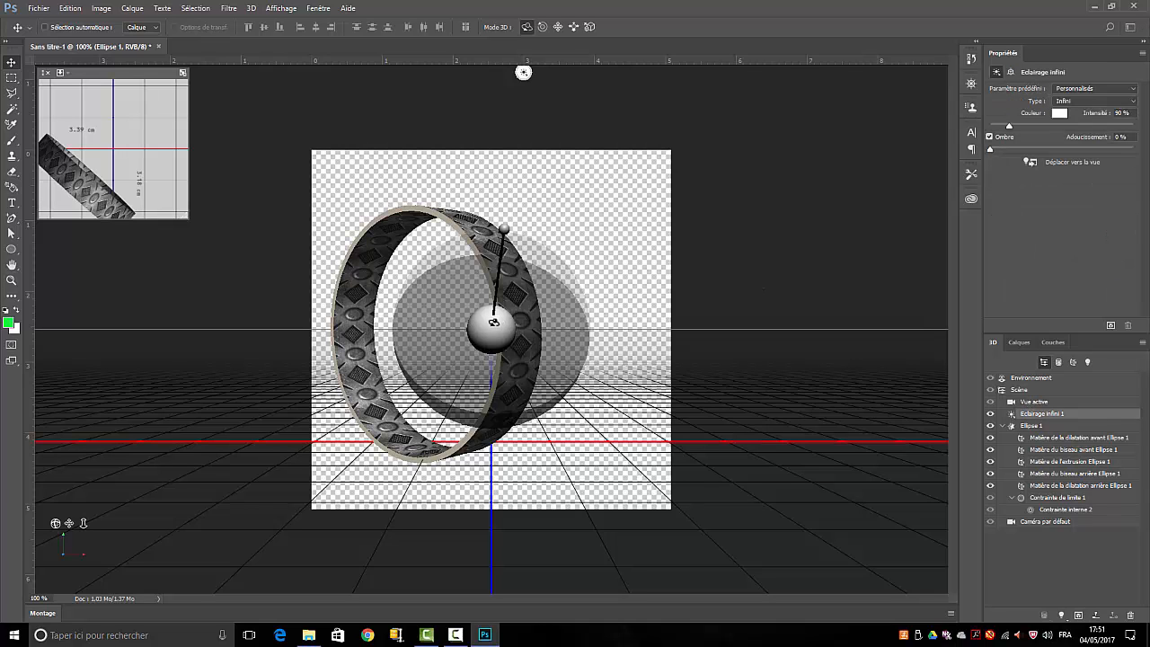
drag(493, 322, 580, 350)
click(503, 312)
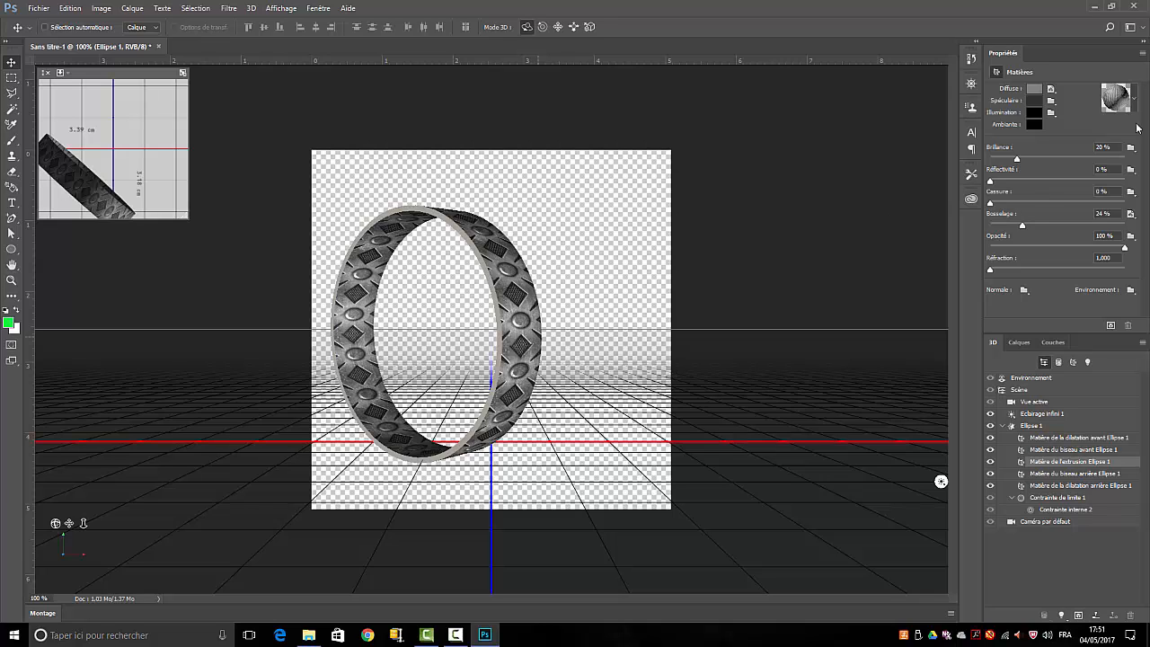
- Change the infinite light's colour to a golden yellow with RGB values 189, 168, 30
click(1040, 414)
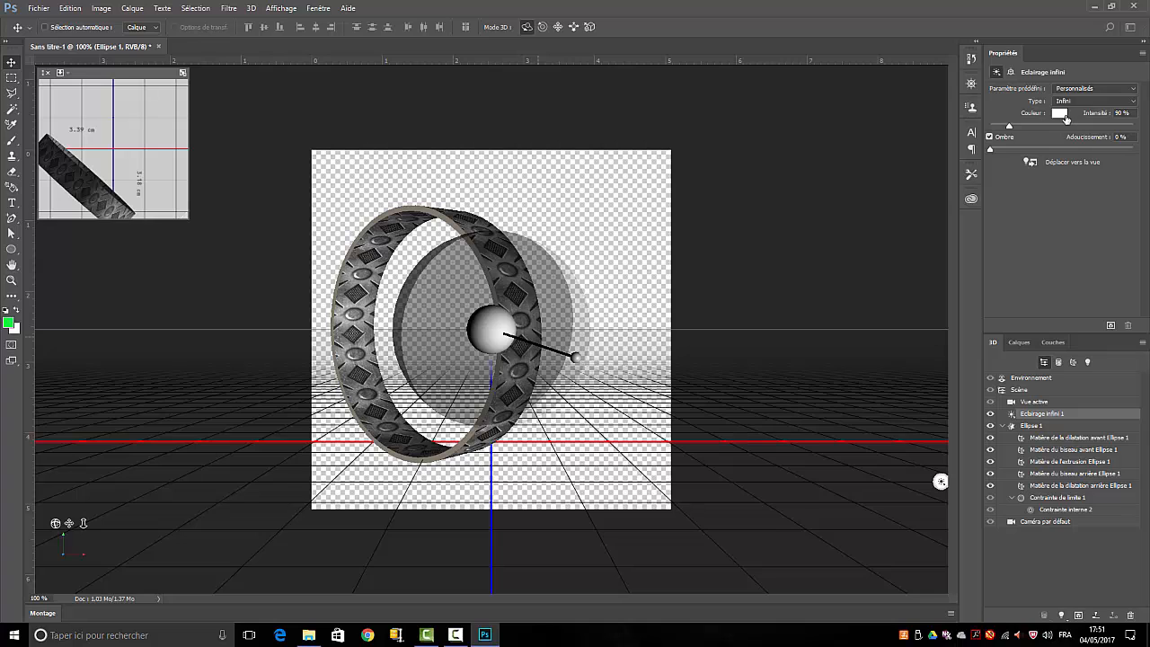
click(1062, 114)
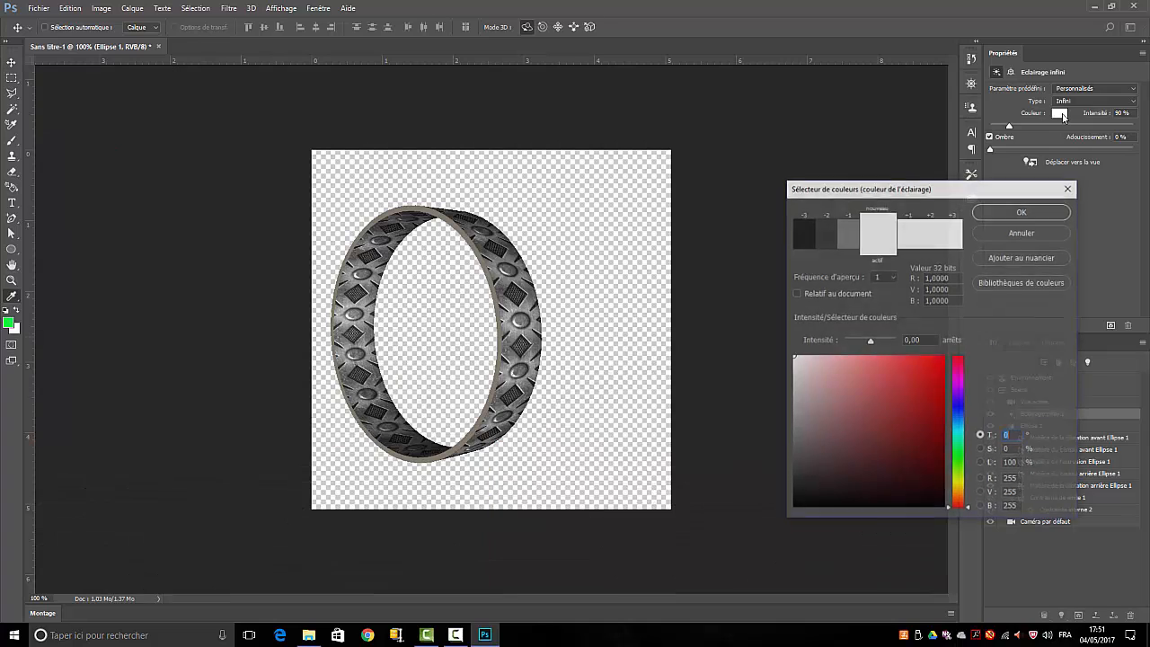
click(953, 485)
click(920, 375)
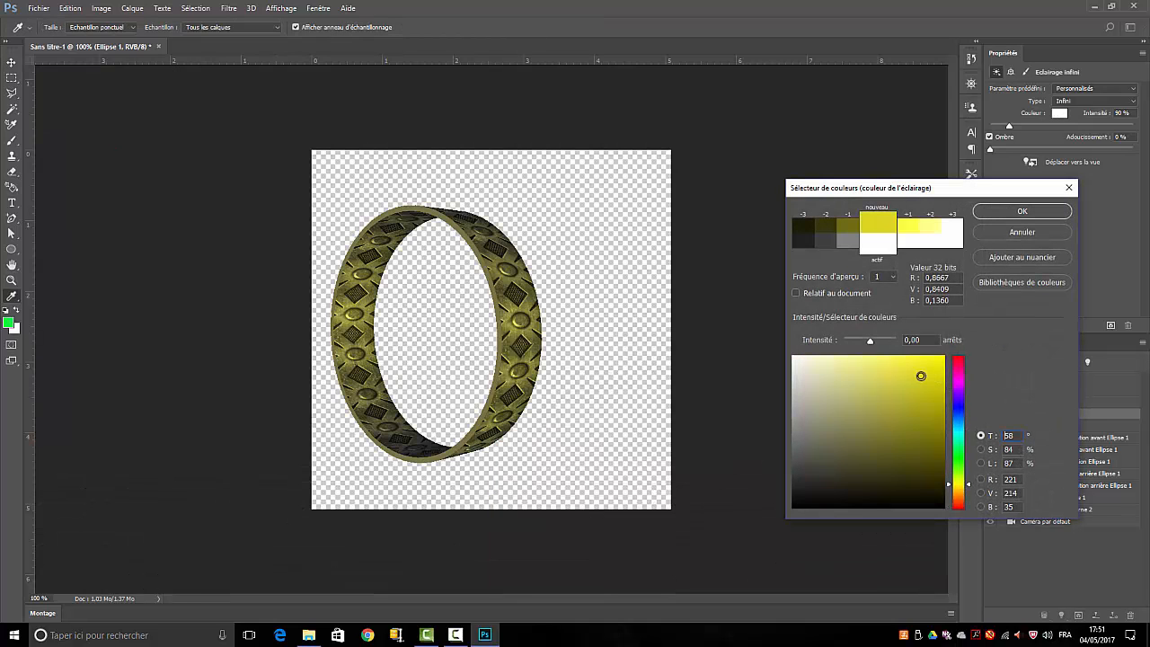
click(925, 423)
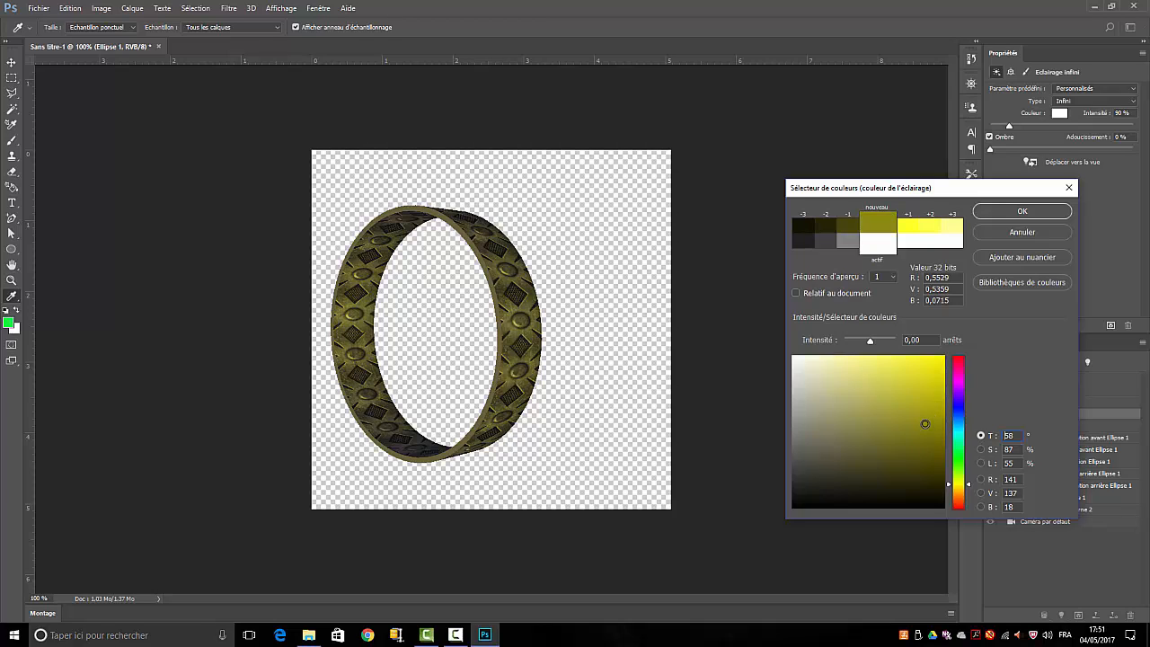
drag(969, 487, 968, 490)
click(920, 395)
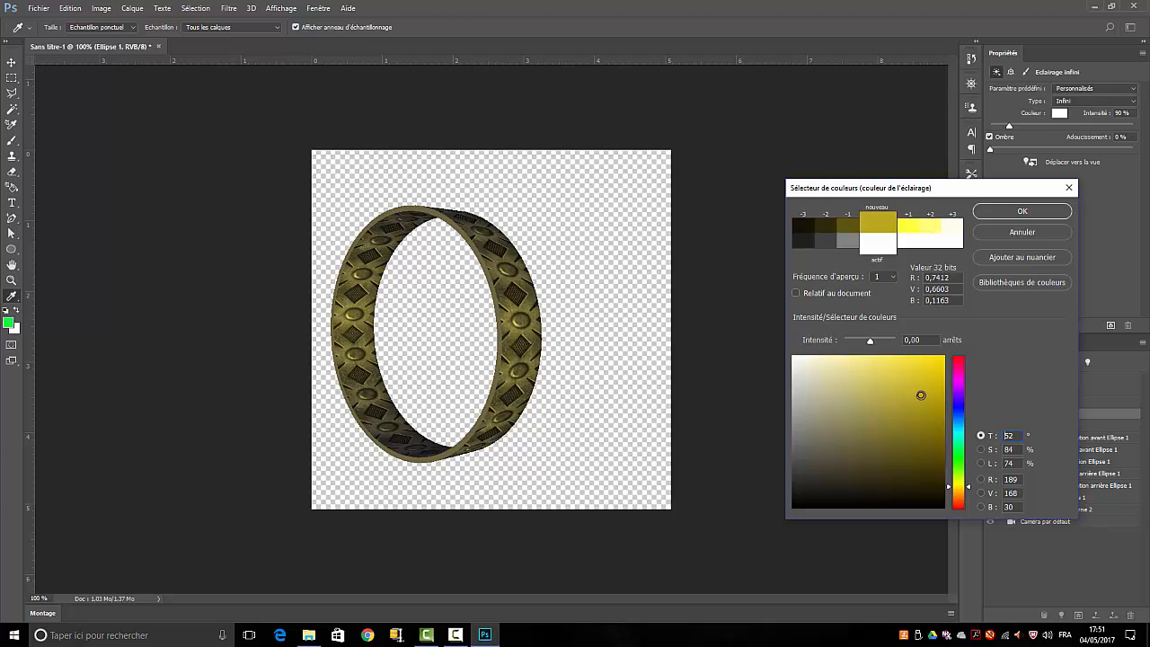
click(1021, 211)
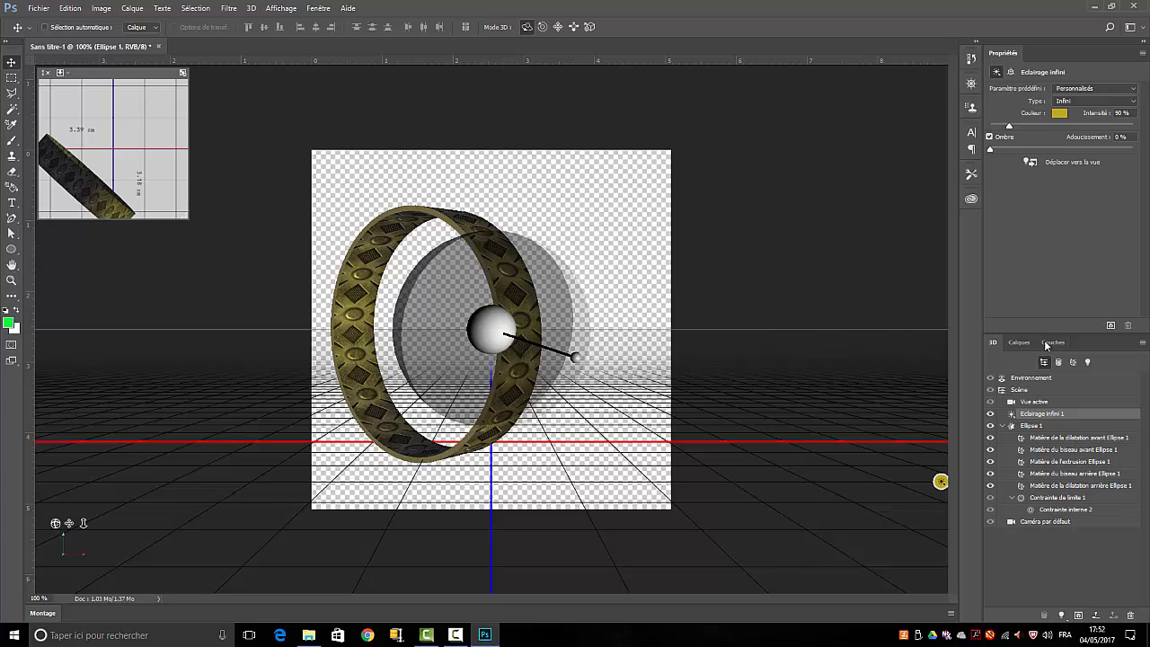
- Try rendering the 3D ring, stop the render early and undo it
click(1110, 326)
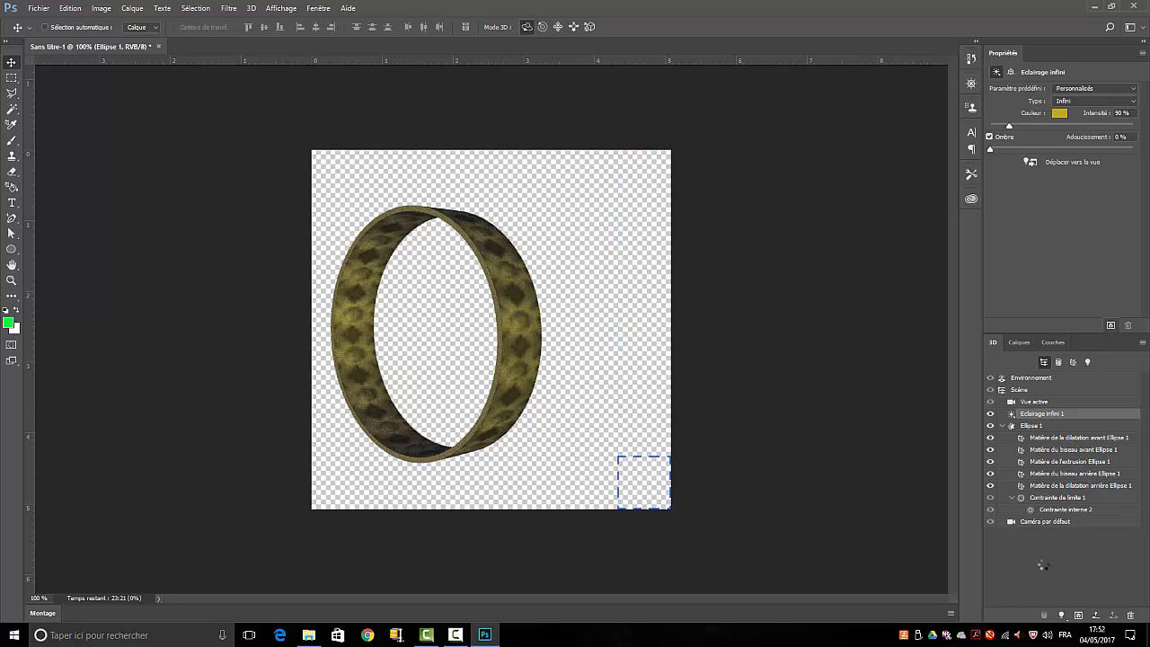
key(Escape)
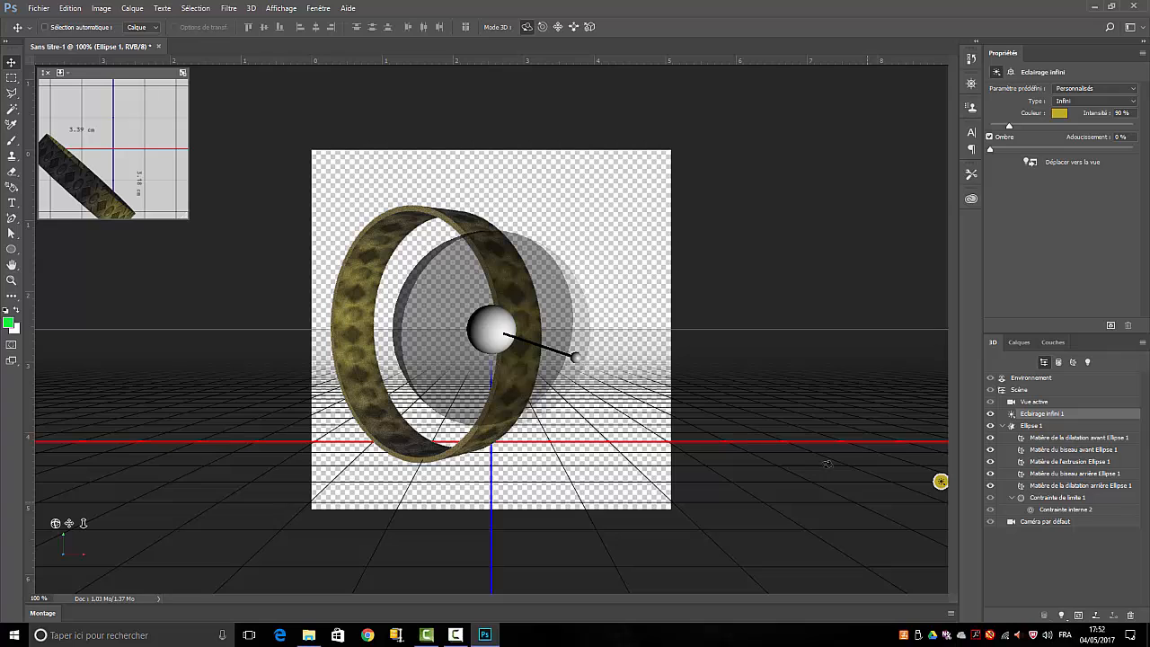
click(1015, 346)
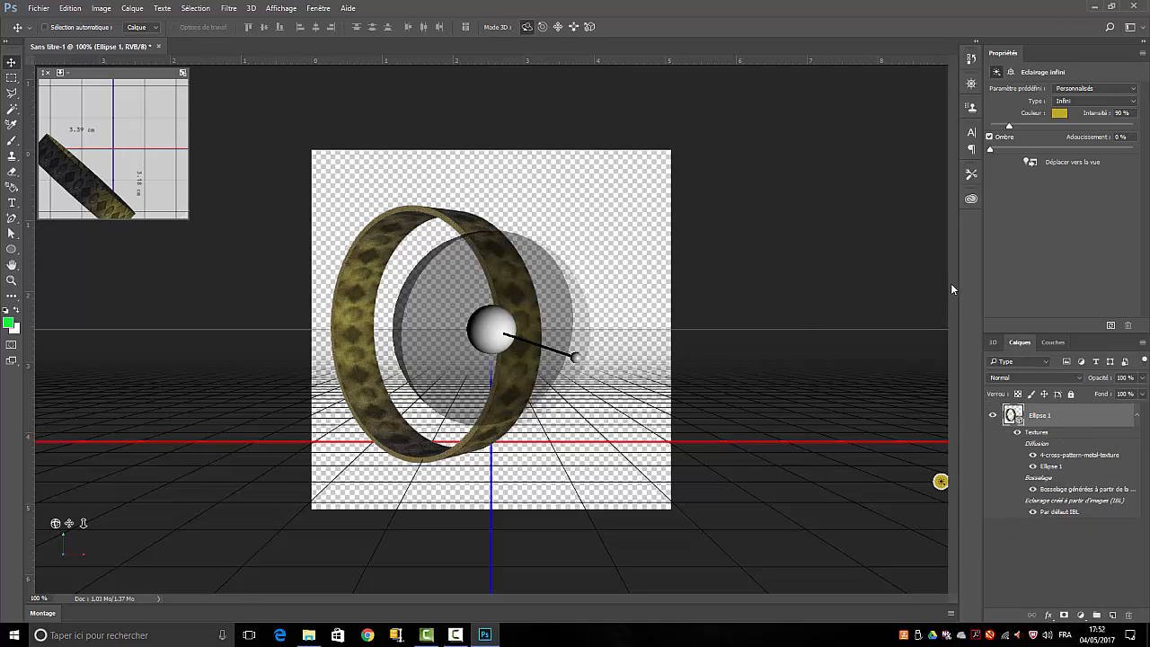
click(70, 8)
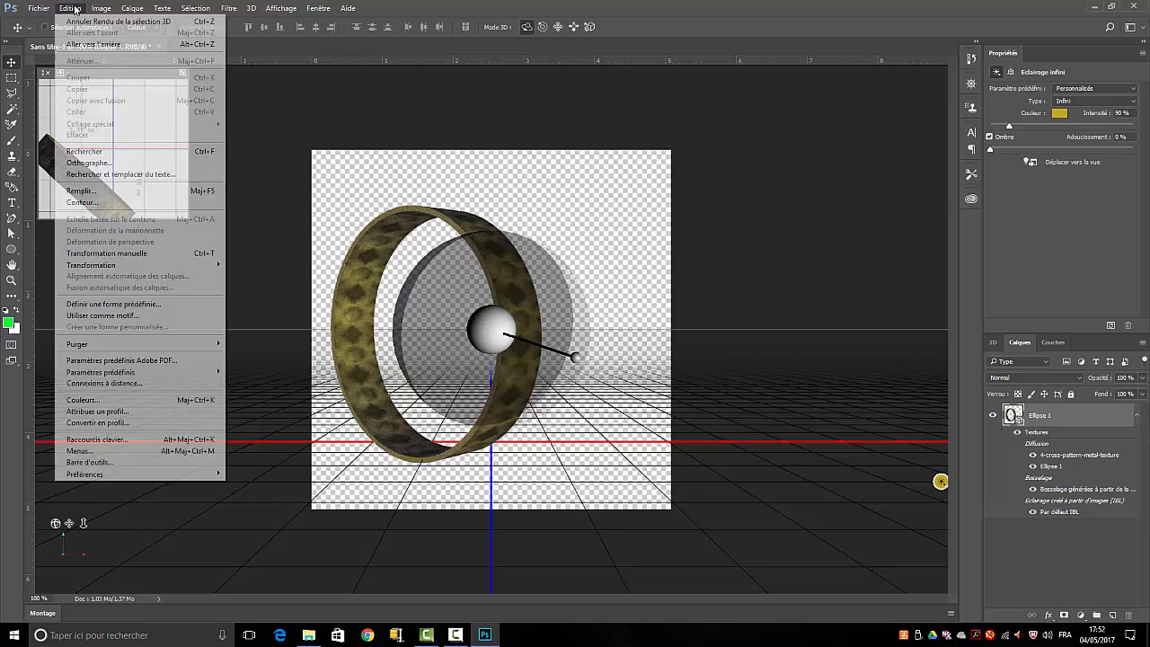
click(80, 22)
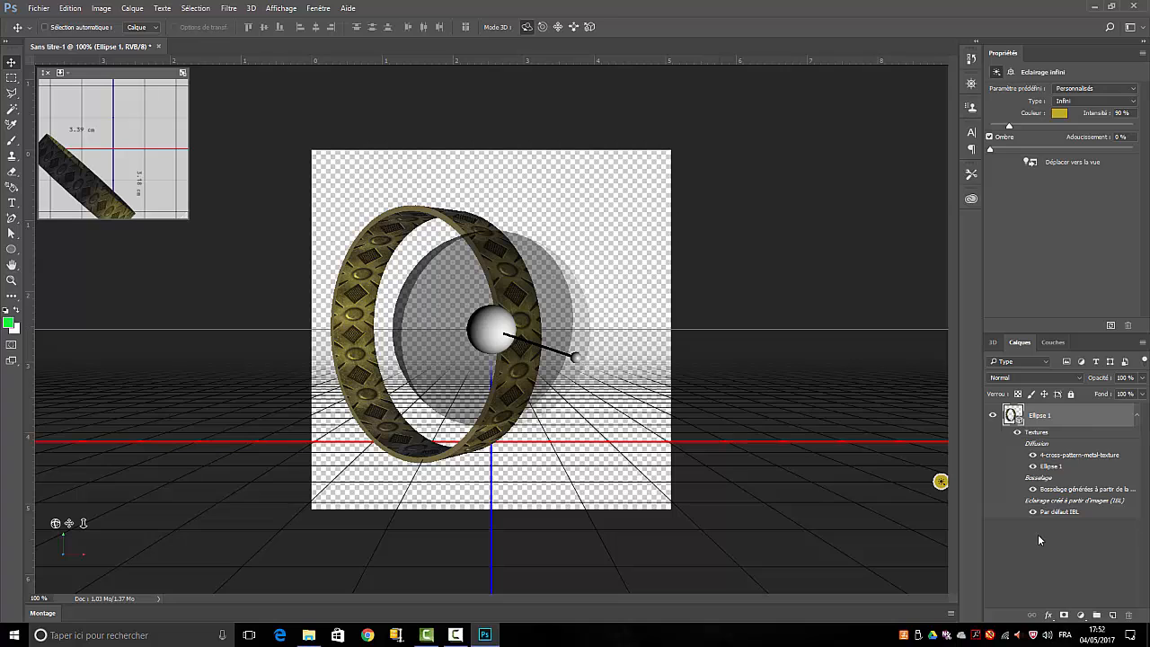
- Rasterize the 3D ring layer Ellipse 1 into a pixel layer
right_click(1036, 418)
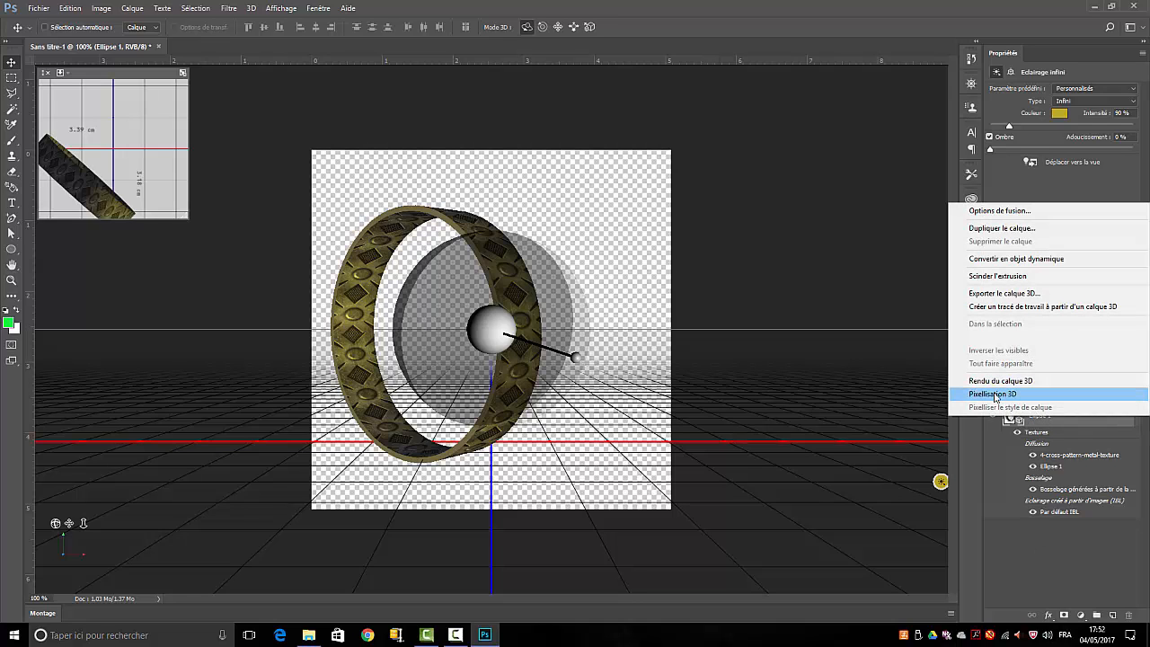
click(995, 394)
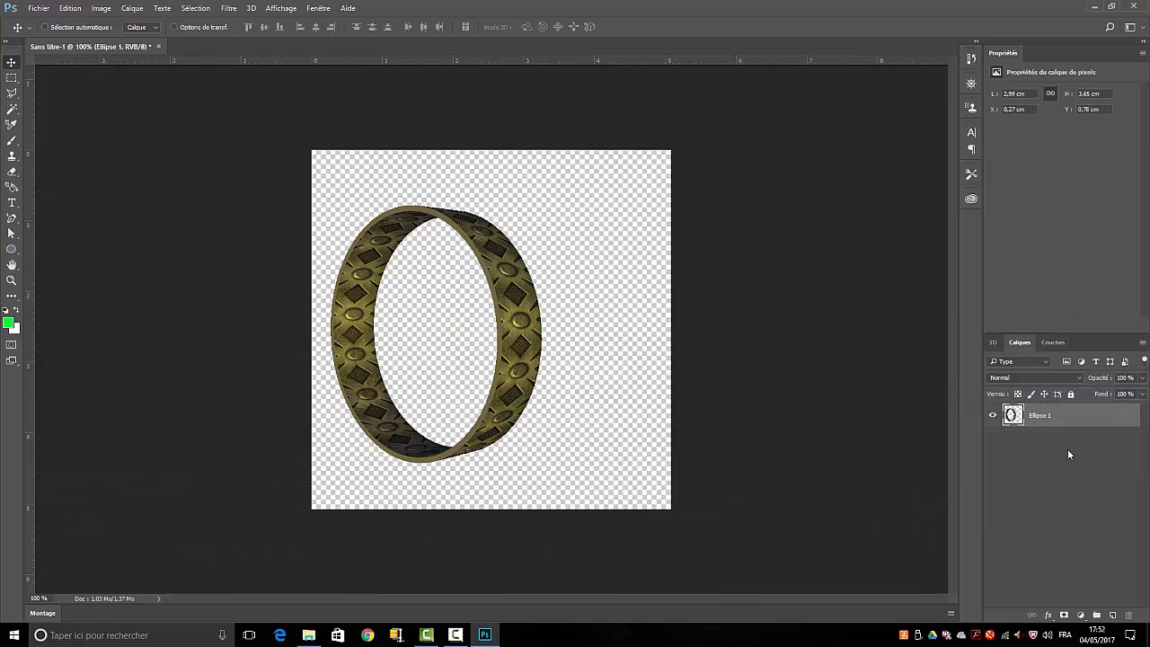
- Create a new 1280 x 720 px document at 118.11 pixels/cm with a white background
click(39, 9)
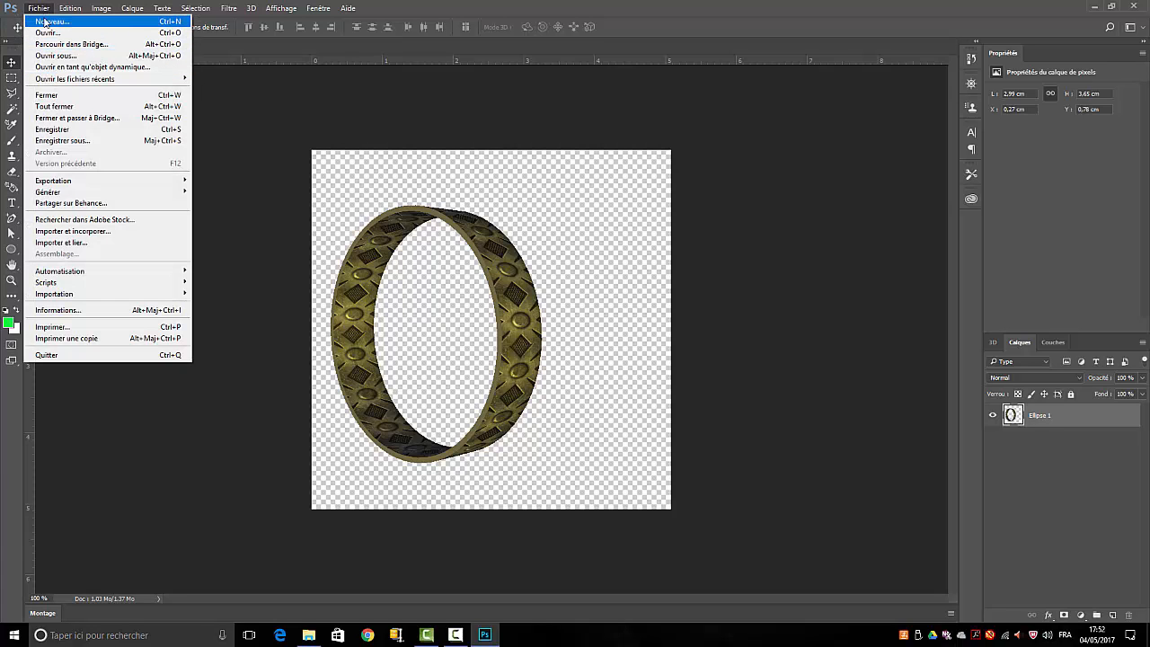
click(45, 22)
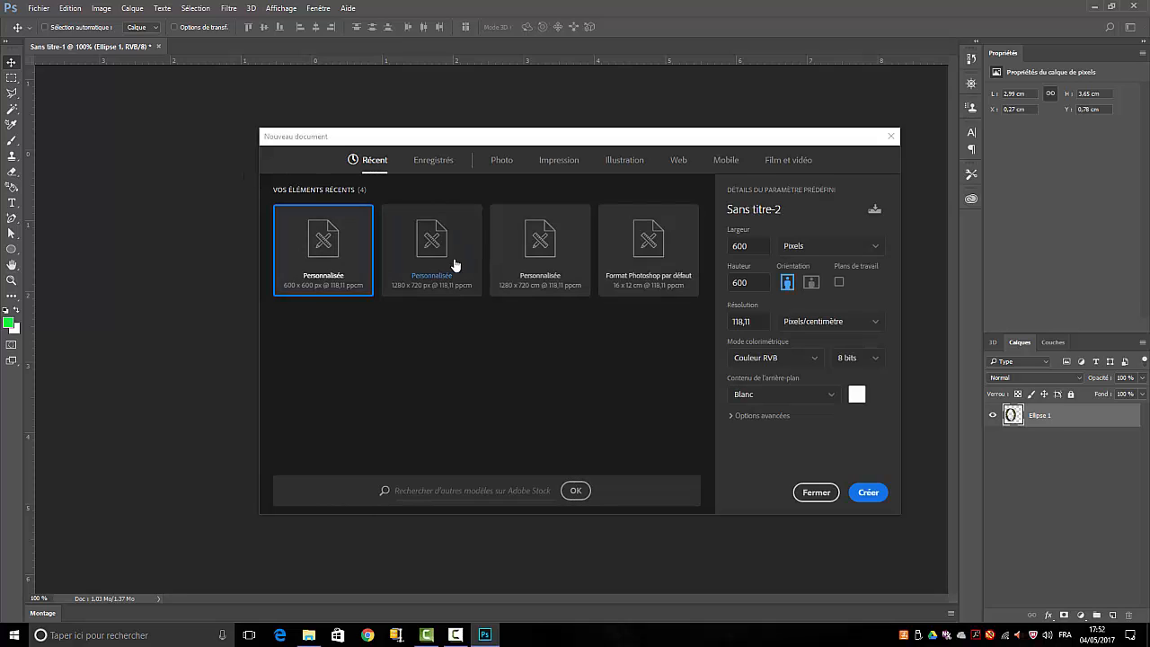
click(438, 244)
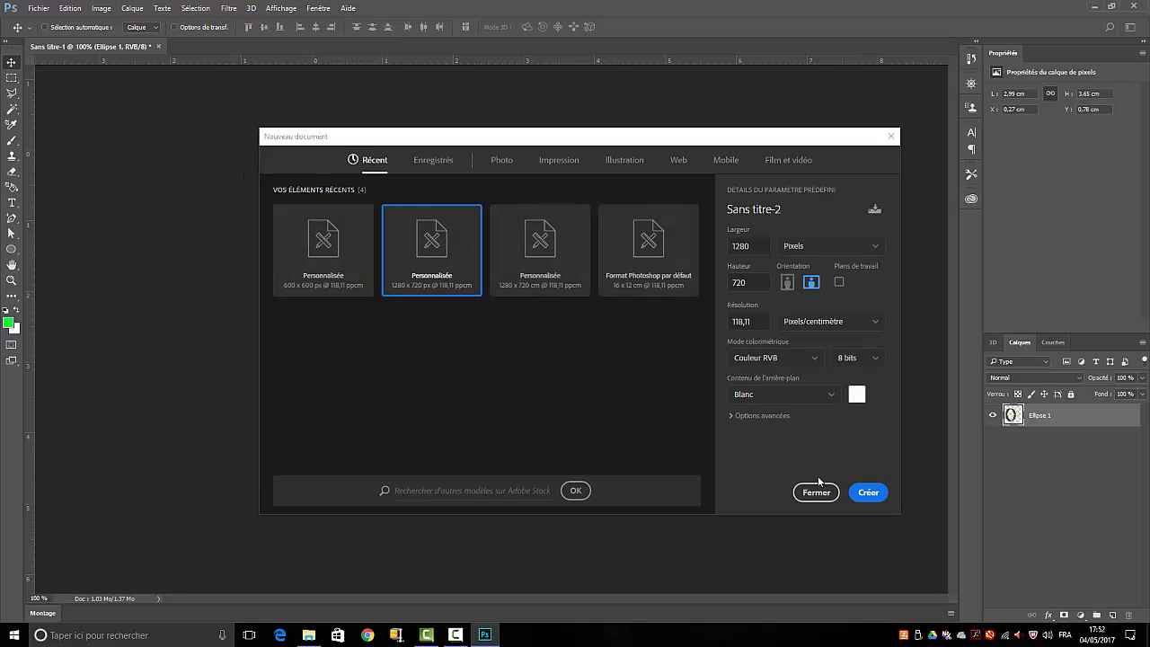
click(868, 493)
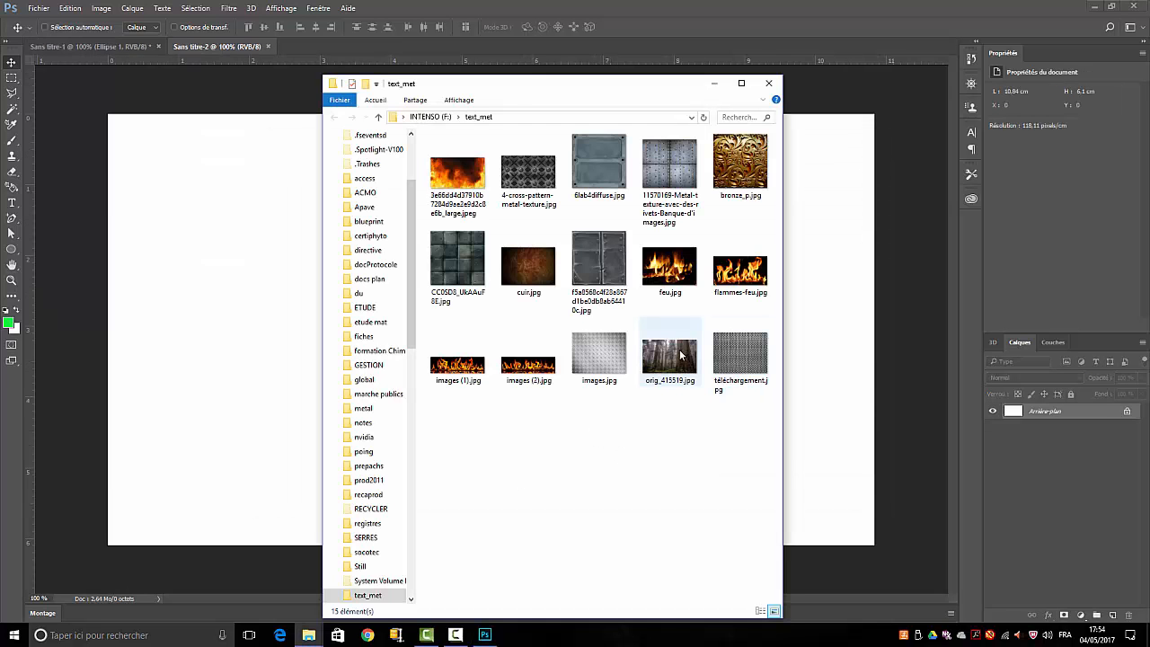
- Place the forest image orig_415519.jpg into the new document and stretch its width to about 26.88% to cover the whole canvas
drag(670, 355, 264, 369)
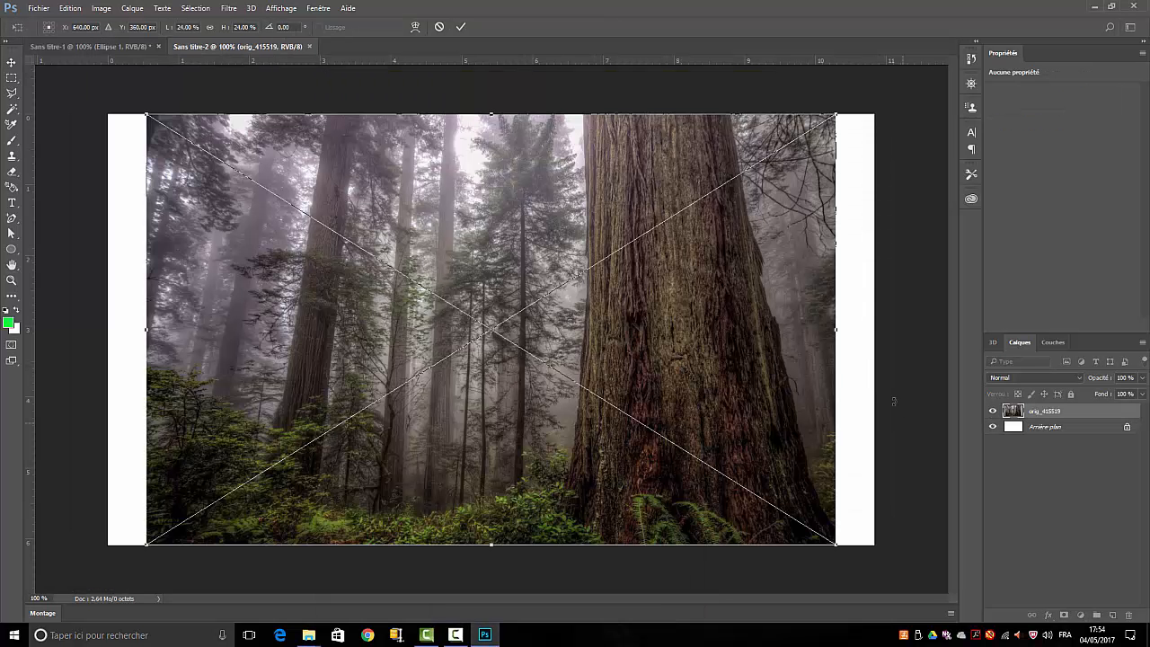
drag(856, 332, 900, 329)
drag(147, 332, 108, 329)
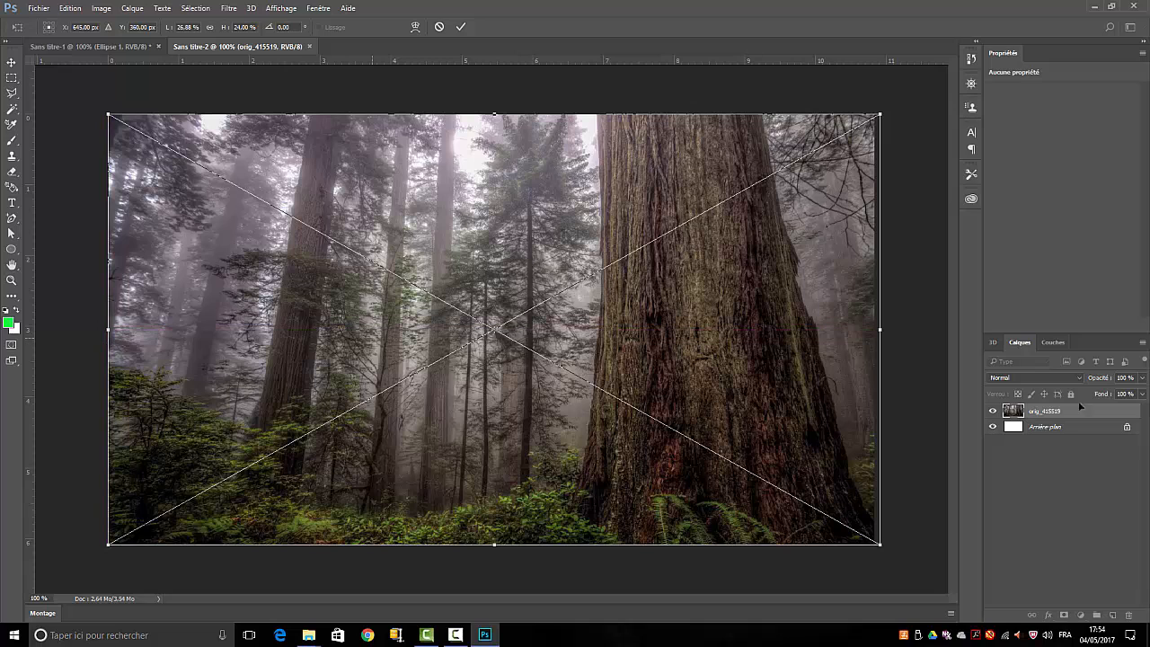
click(461, 27)
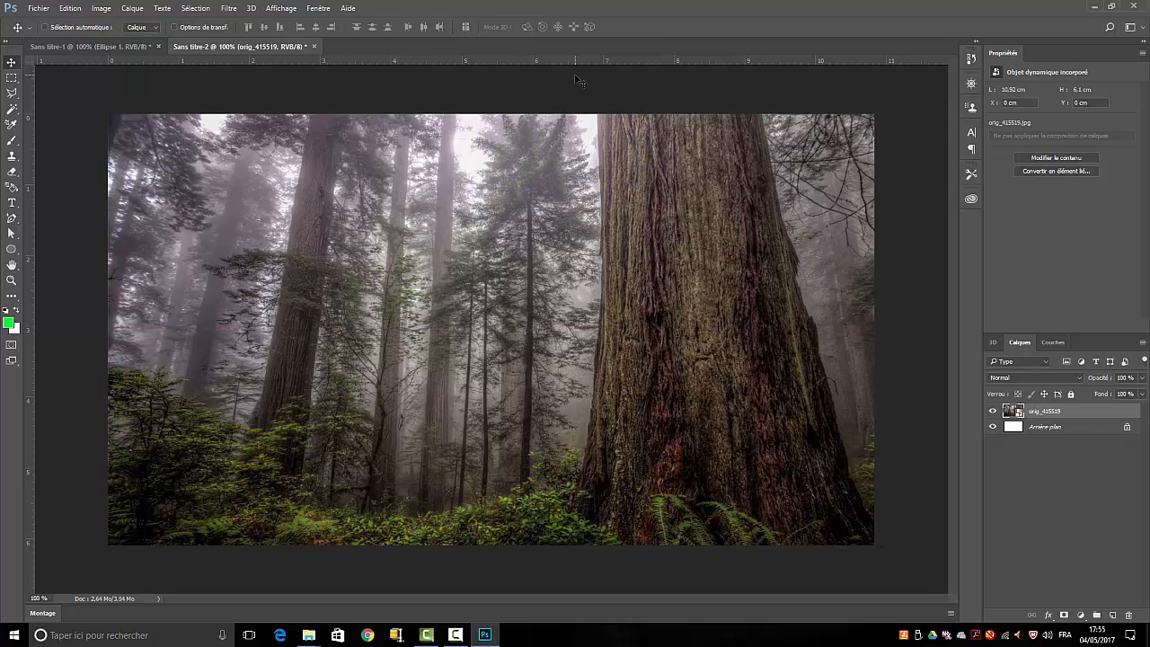
- Copy the Ellipse 1 ring layer into the forest document and position it beside the large trunk at about X 3.66 cm, Y 1.59 cm
drag(65, 42, 126, 264)
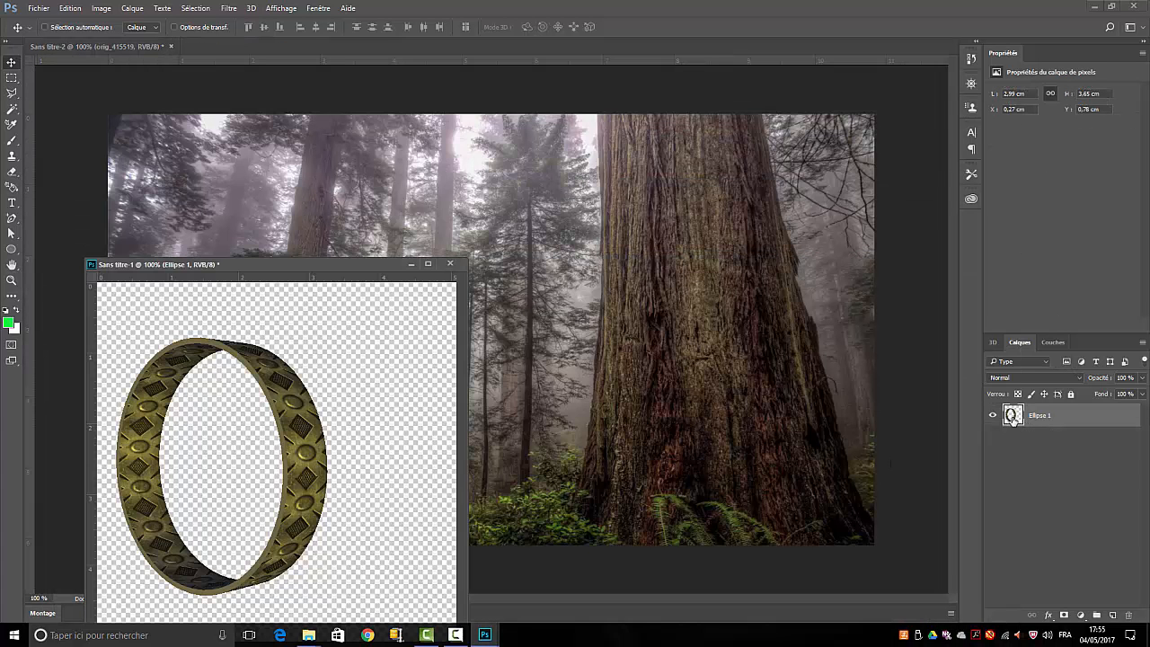
drag(1012, 416, 446, 290)
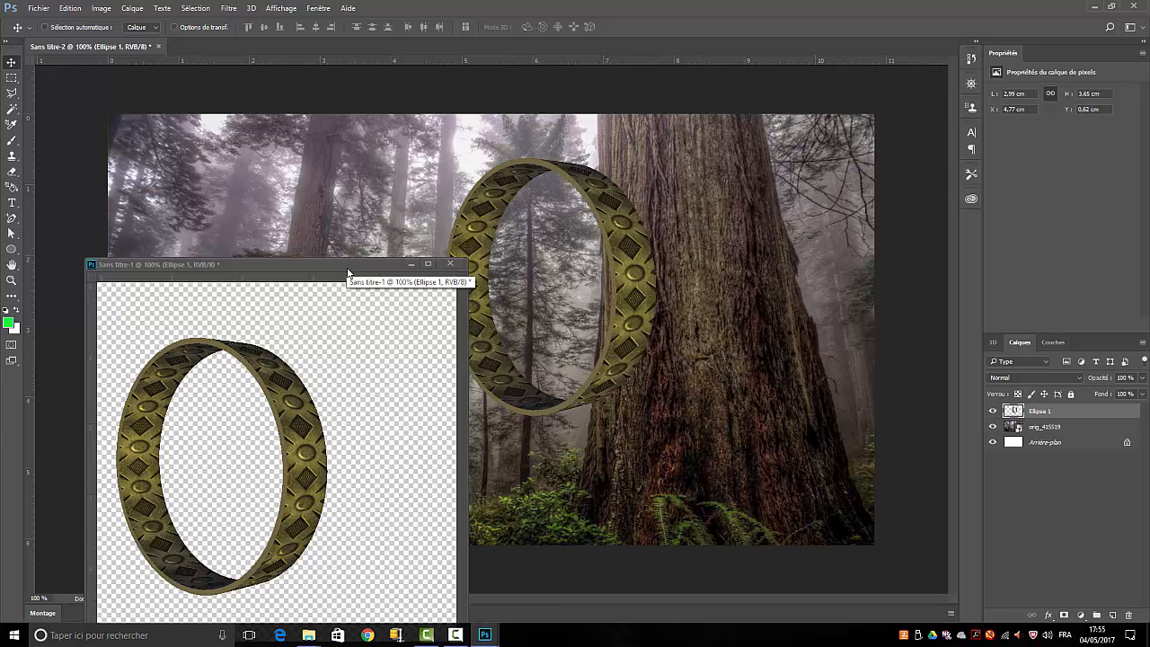
drag(385, 267, 469, 42)
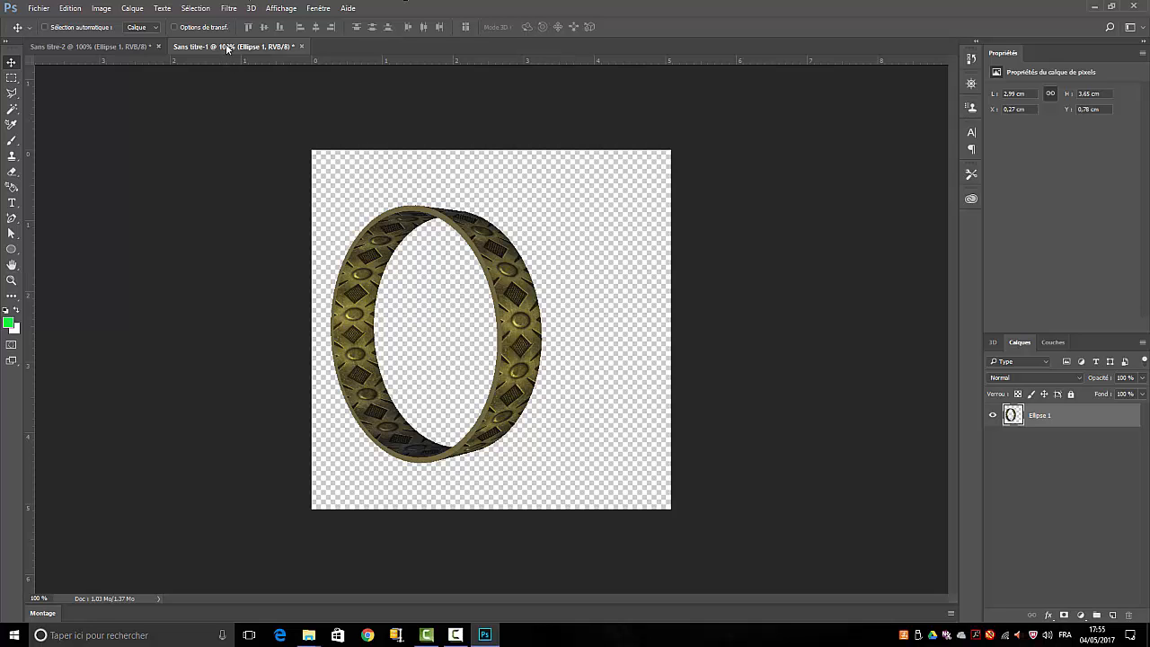
click(155, 48)
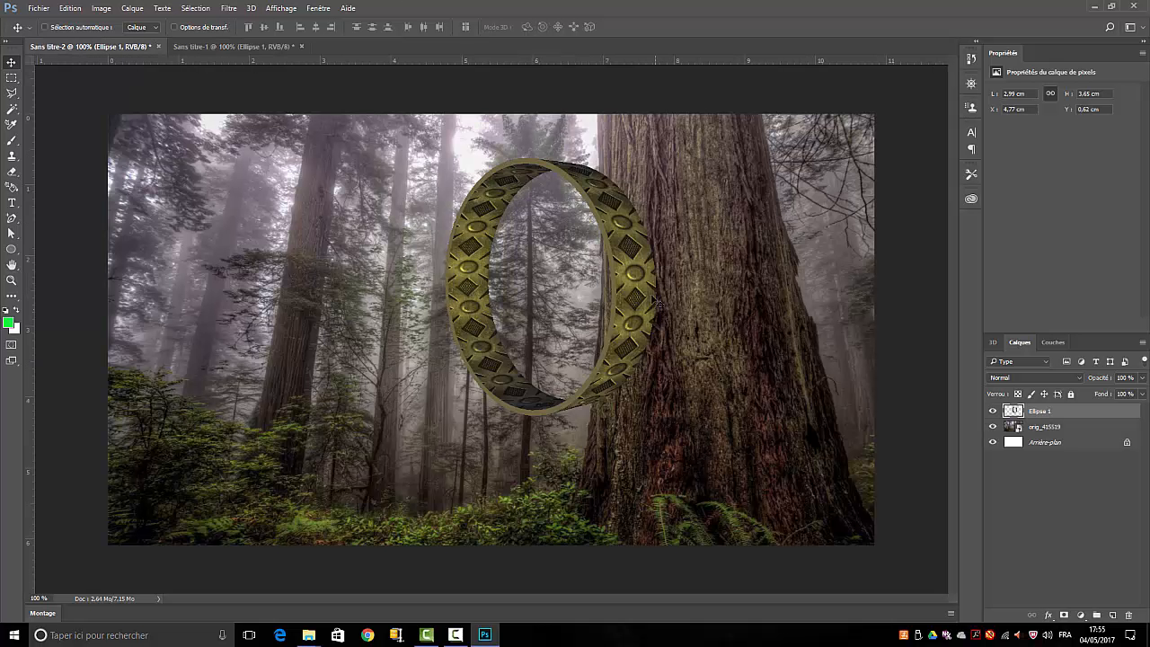
drag(637, 280, 558, 346)
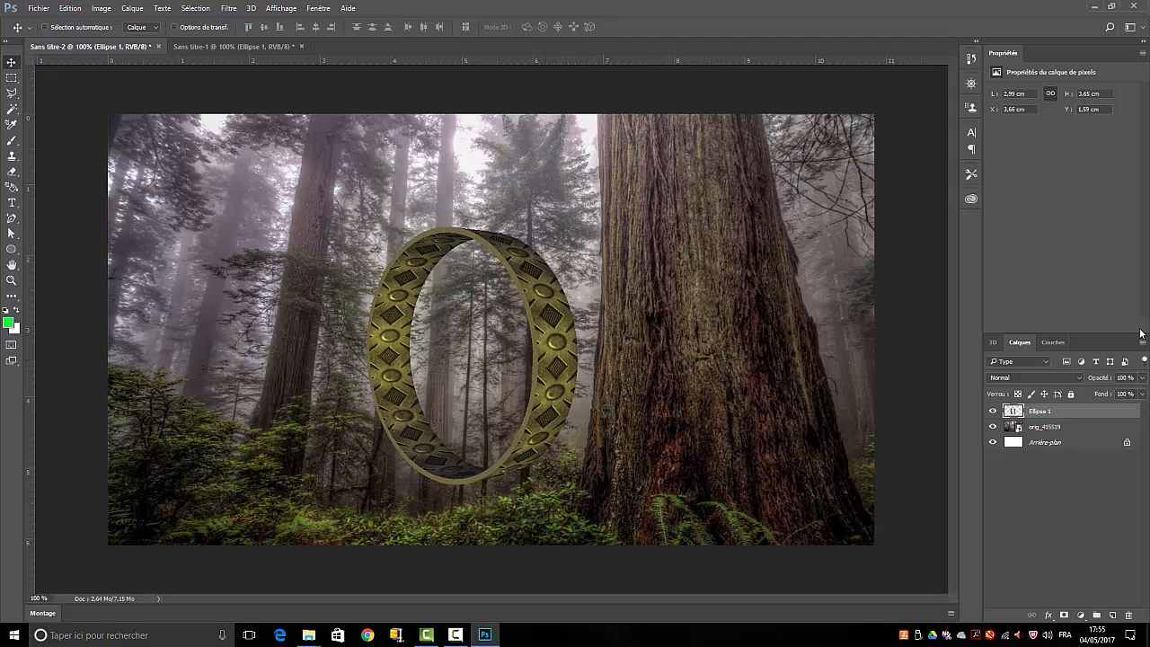
- Rasterize the orig_415519 forest layer, and unlock and delete the white background layer
right_click(1062, 430)
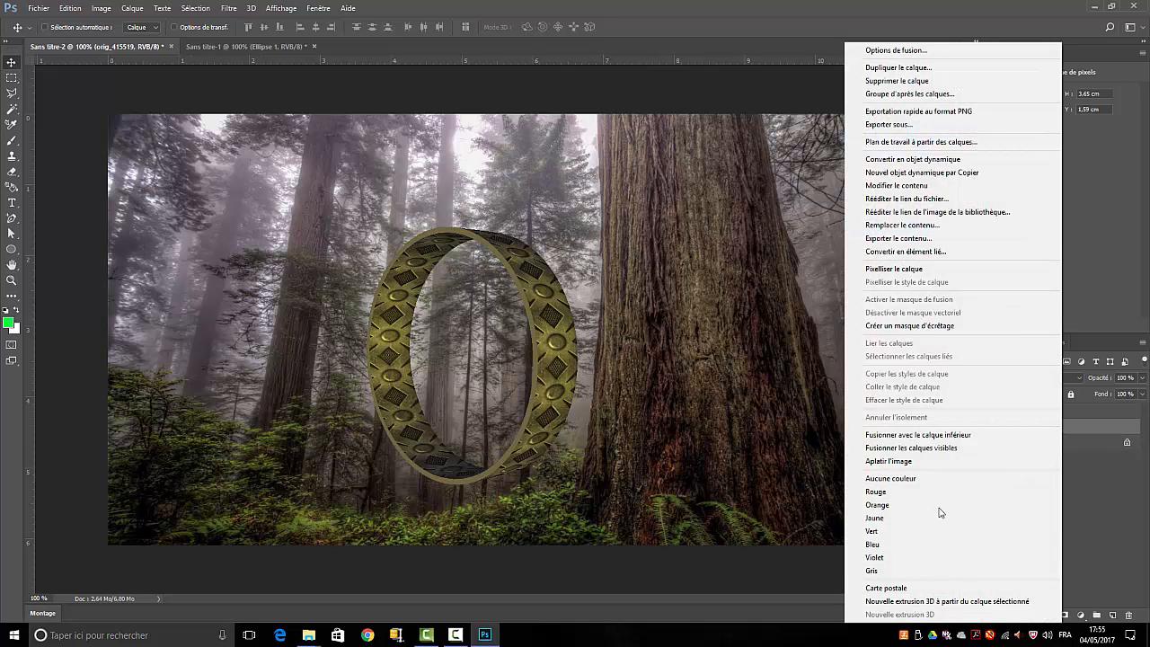
click(916, 267)
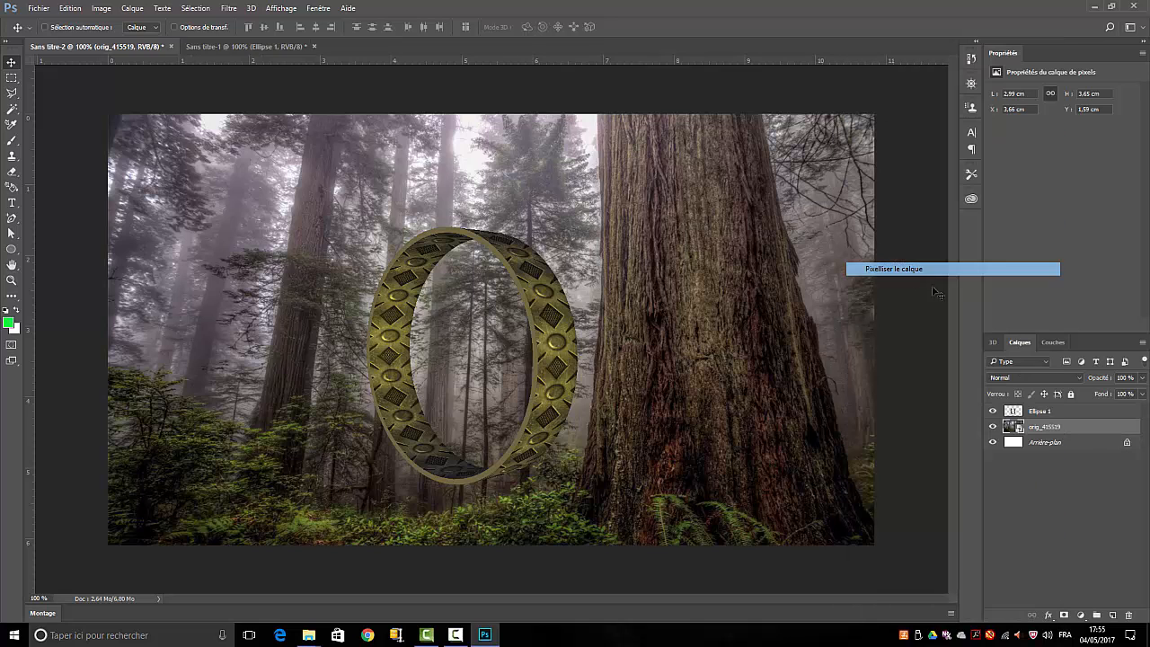
double_click(1068, 446)
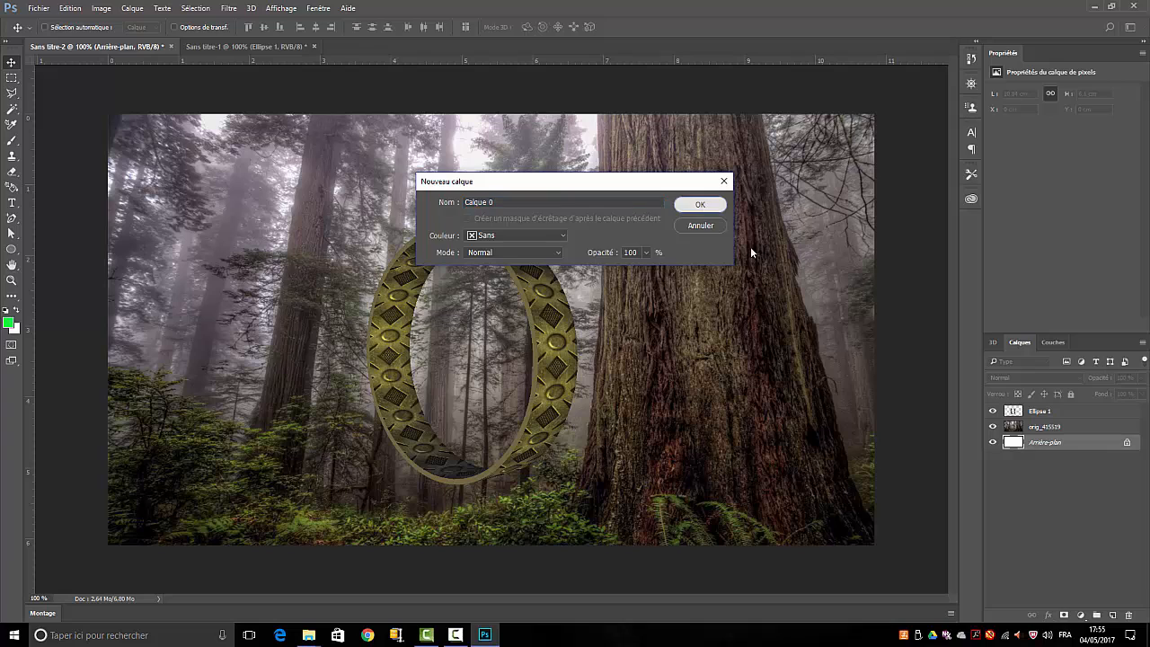
click(700, 204)
key(Delete)
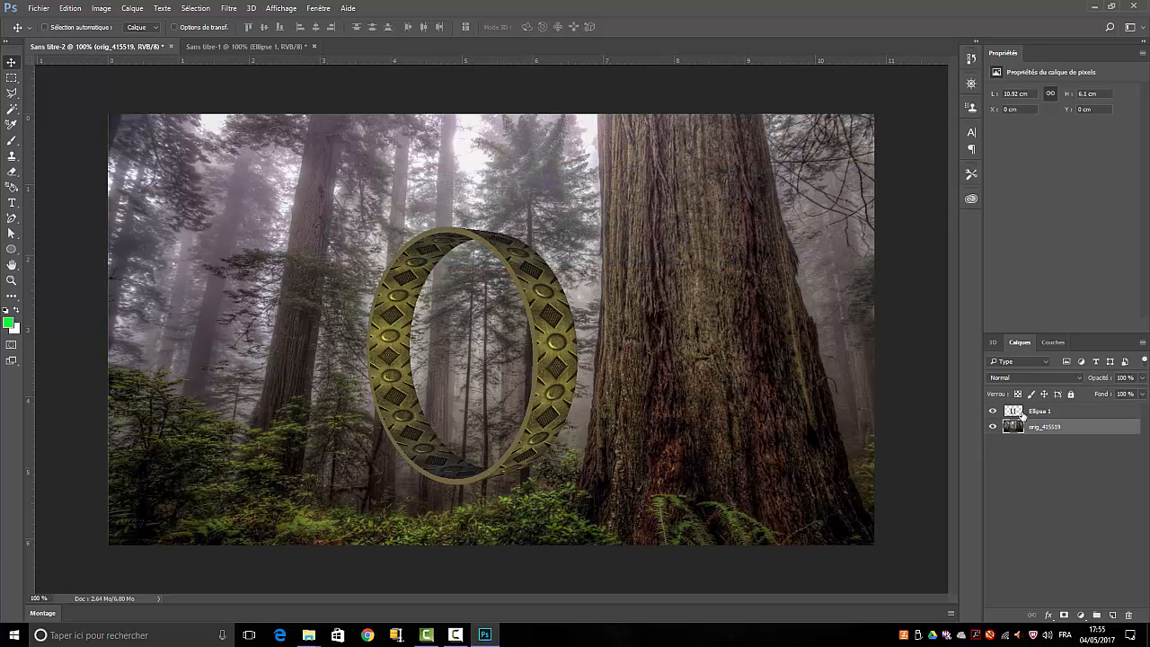
- Add a Hue/Saturation adjustment layer above Ellipse 1 and clip it to the ring
click(1052, 414)
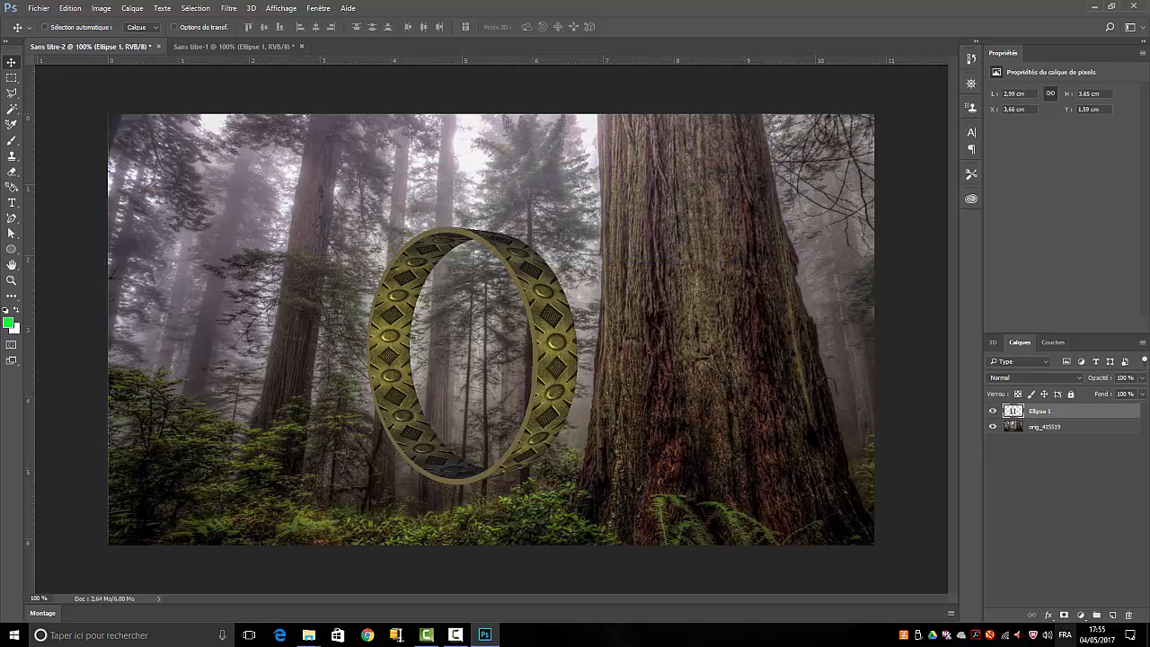
click(1080, 619)
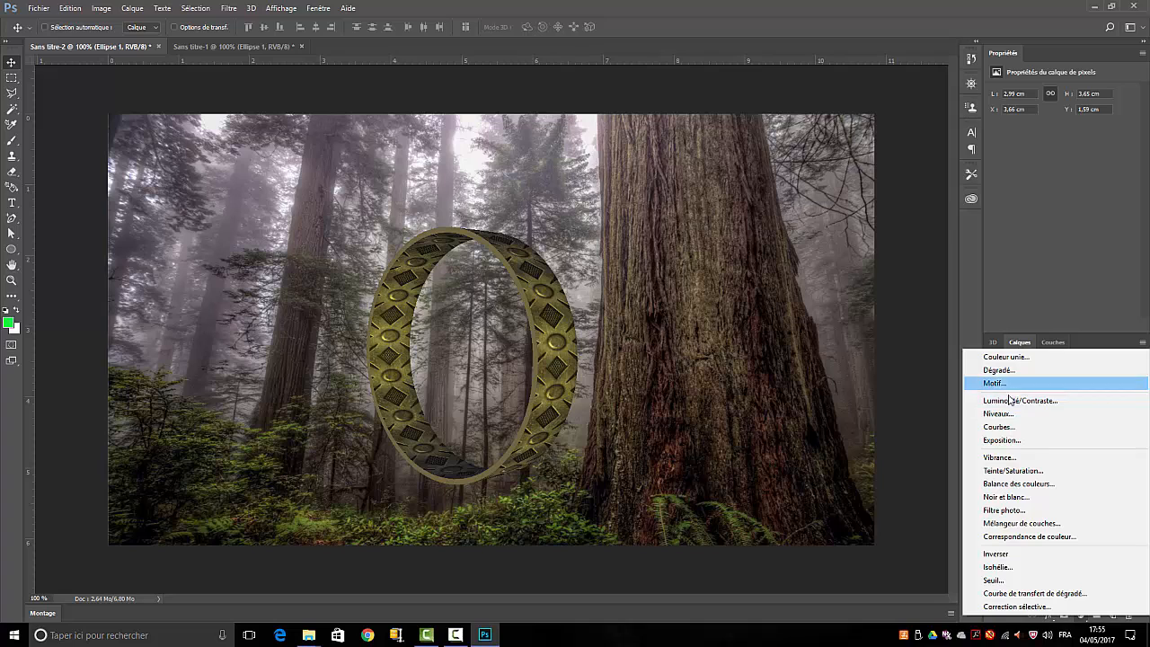
click(1007, 470)
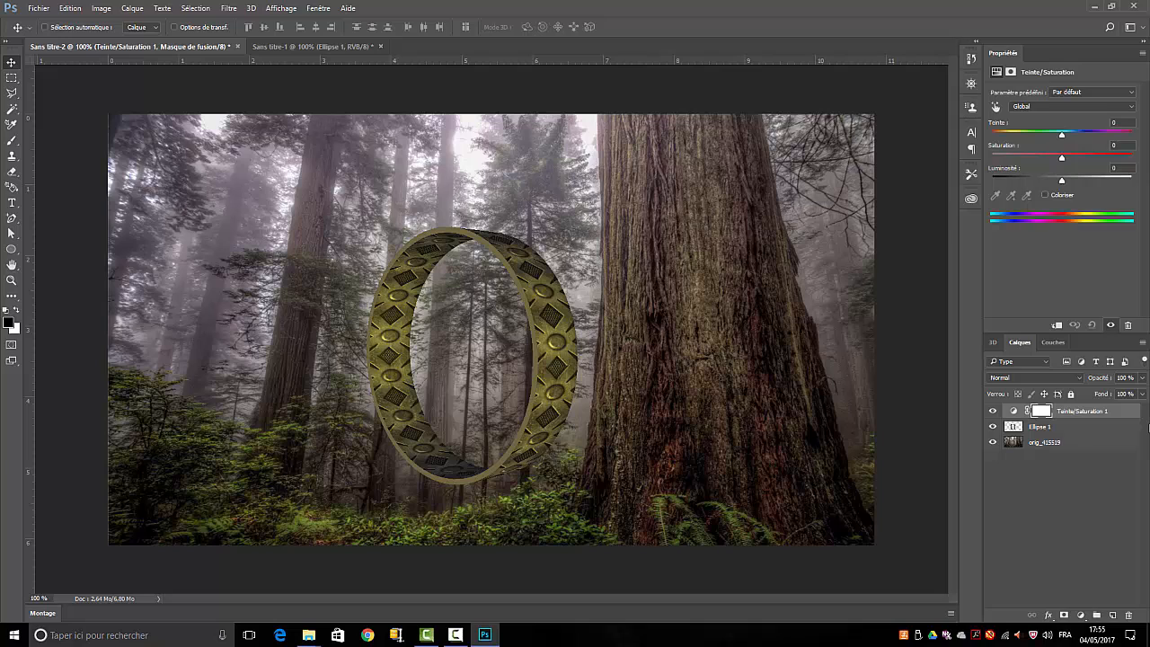
alt+click(1076, 415)
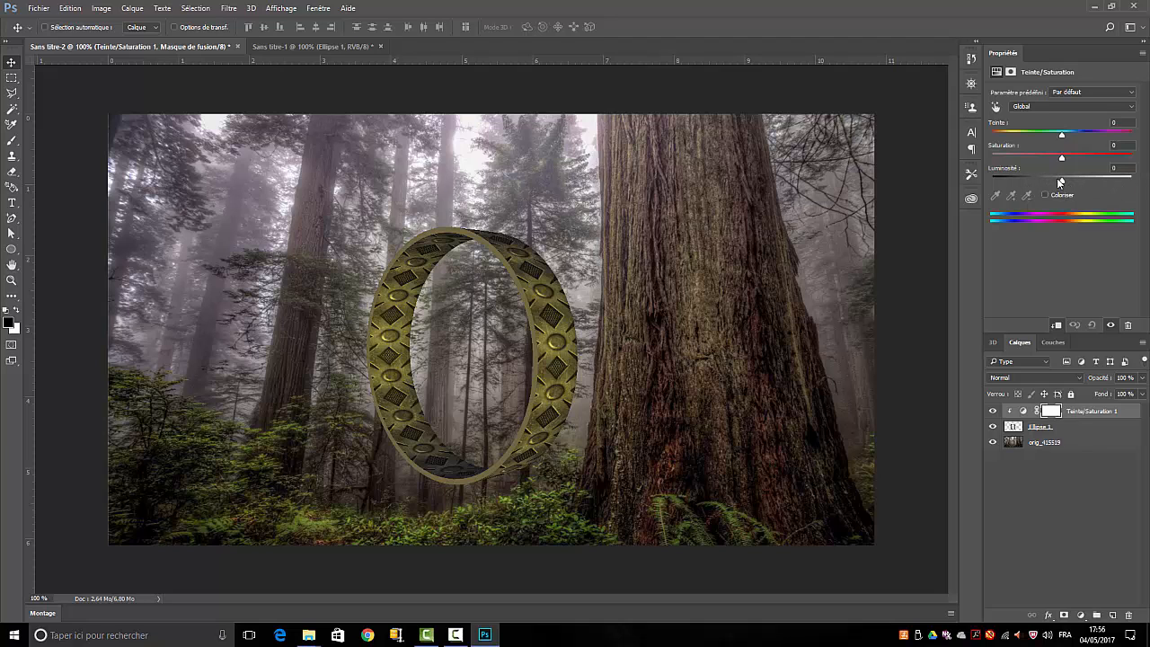
- Set the ring's Hue/Saturation adjustment to hue -9, saturation +30 and lightness +3
mouse_move(1062, 182)
mouse_down()
mouse_move(1087, 181)
mouse_move(1065, 187)
mouse_up()
drag(1061, 162, 1088, 162)
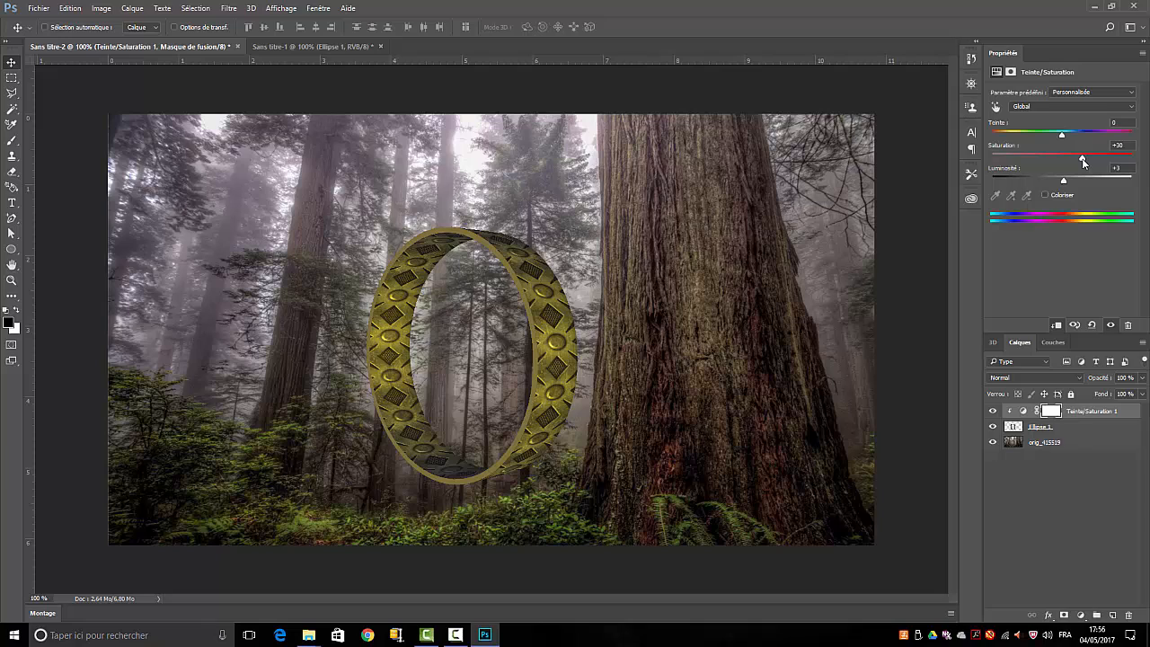
drag(1083, 162, 1082, 161)
drag(1063, 138, 1046, 113)
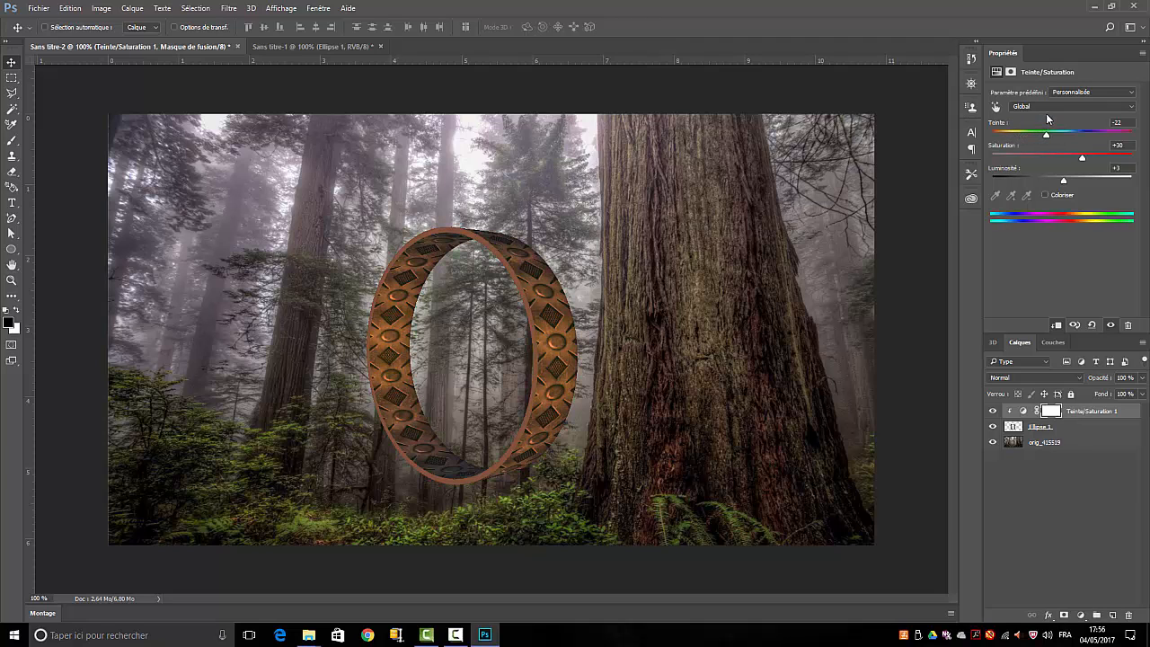
drag(1048, 113, 1056, 112)
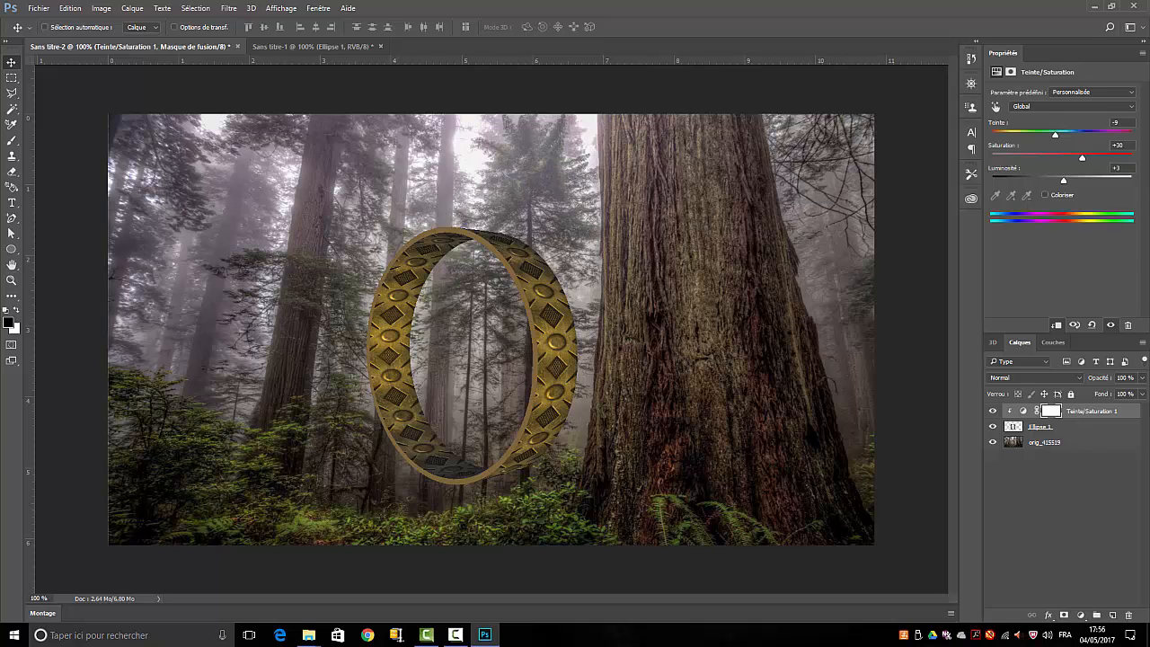
- Raise the ring to about Y 0.95 cm and add a clipped Brightness/Contrast adjustment with brightness 17 and contrast 56
click(1068, 430)
drag(476, 313, 476, 270)
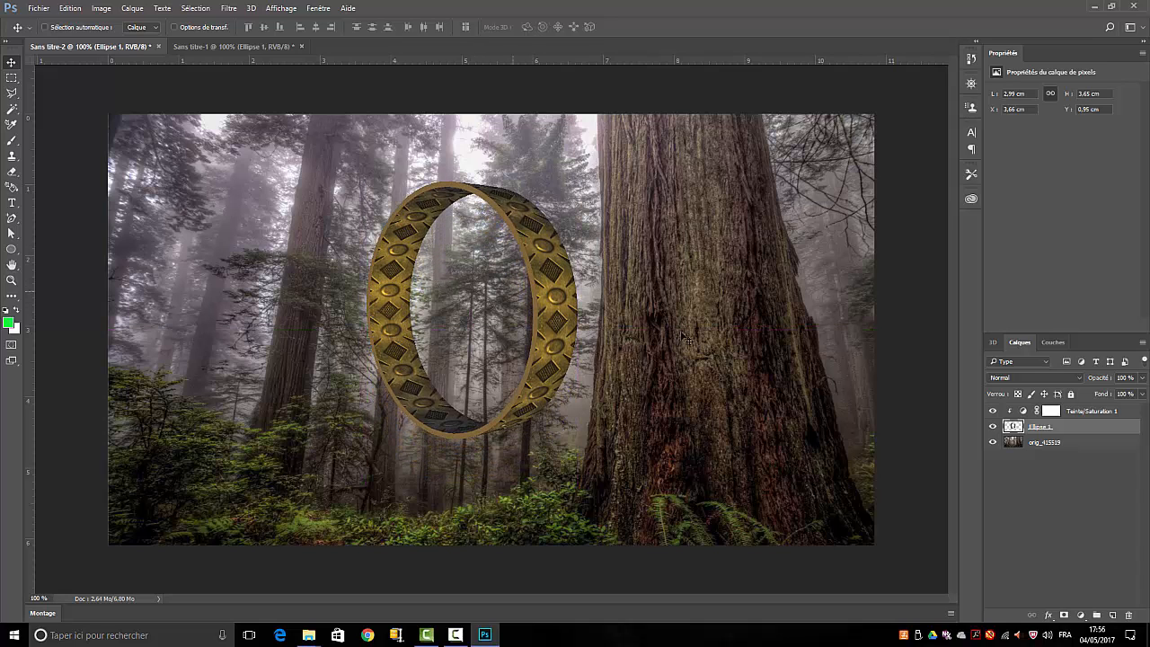
click(1081, 616)
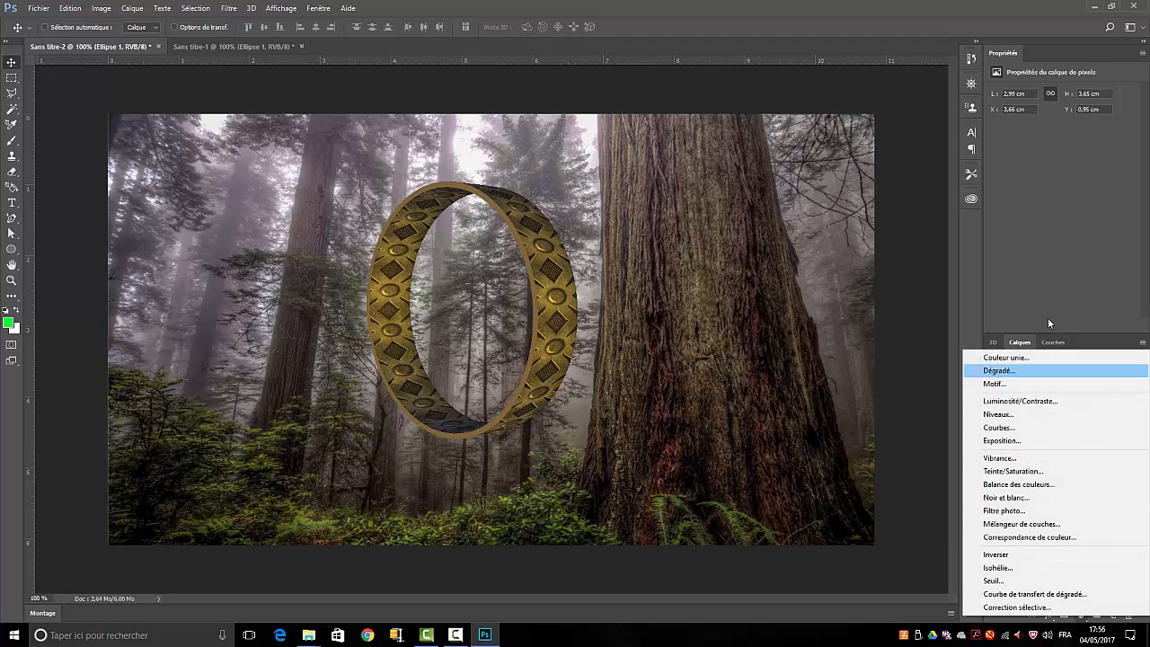
click(997, 404)
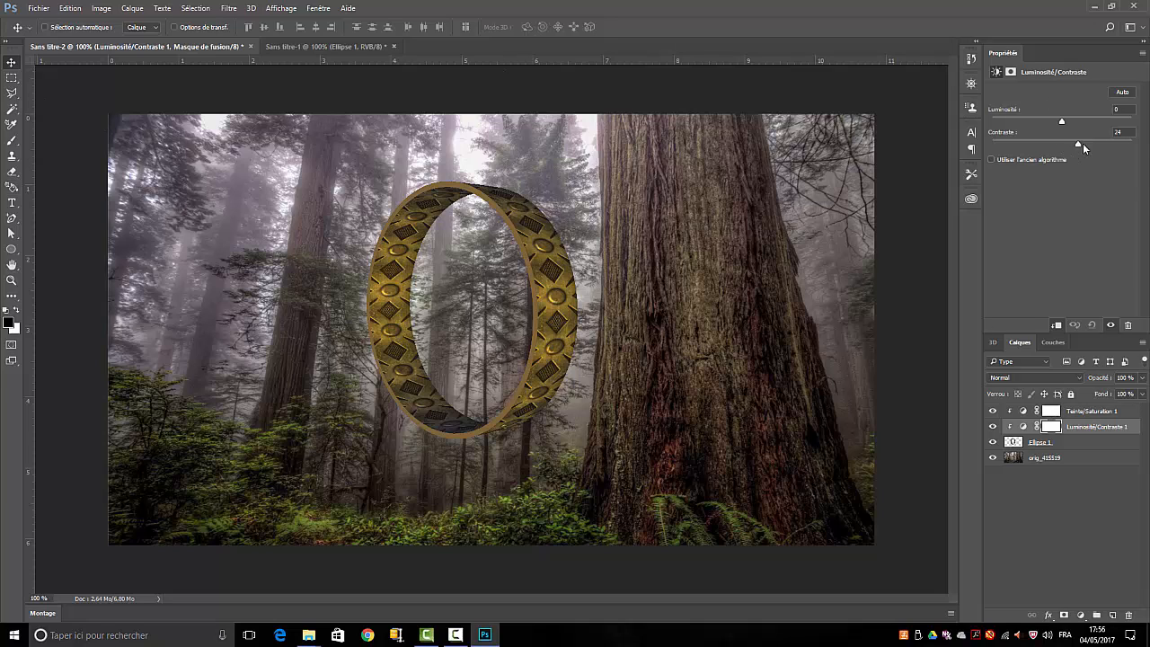
drag(1084, 144, 1107, 142)
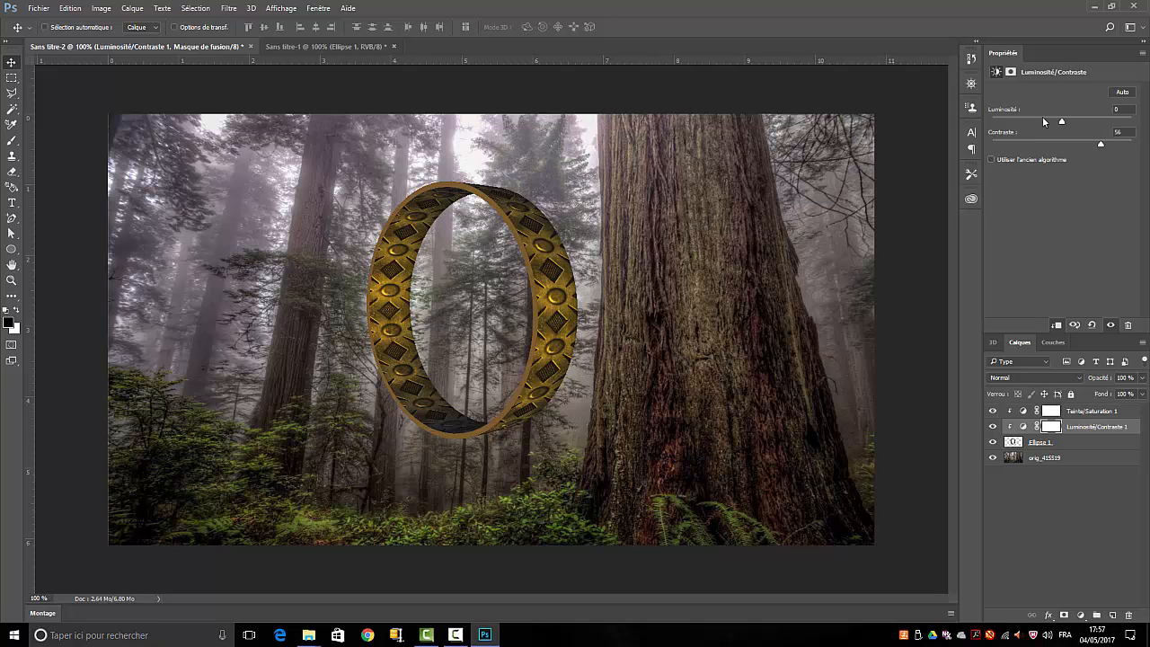
drag(1063, 120, 1070, 120)
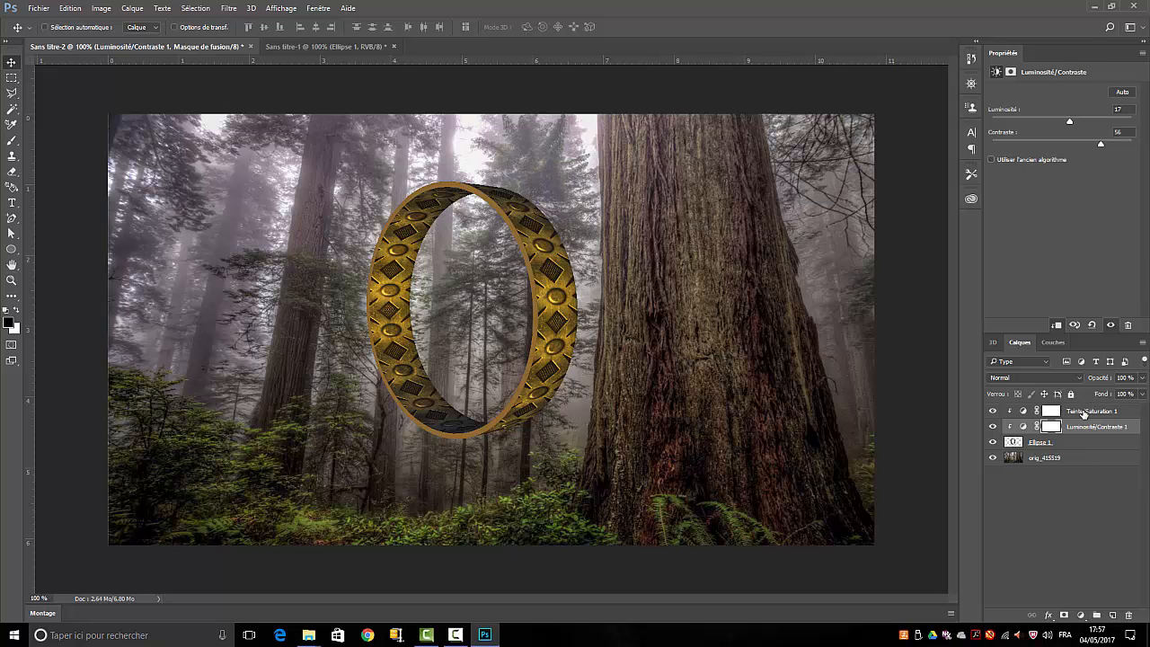
- Merge the ring with its two adjustment layers by hiding the forest layer, merging the visible layers and showing the forest again
right_click(1084, 413)
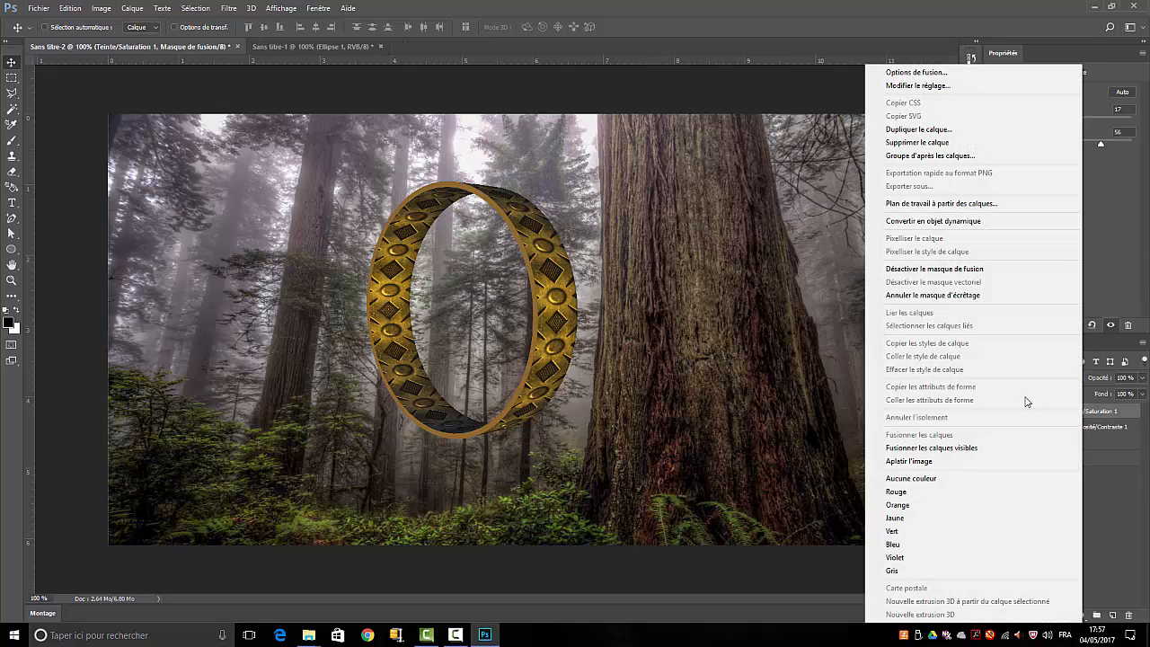
click(1139, 491)
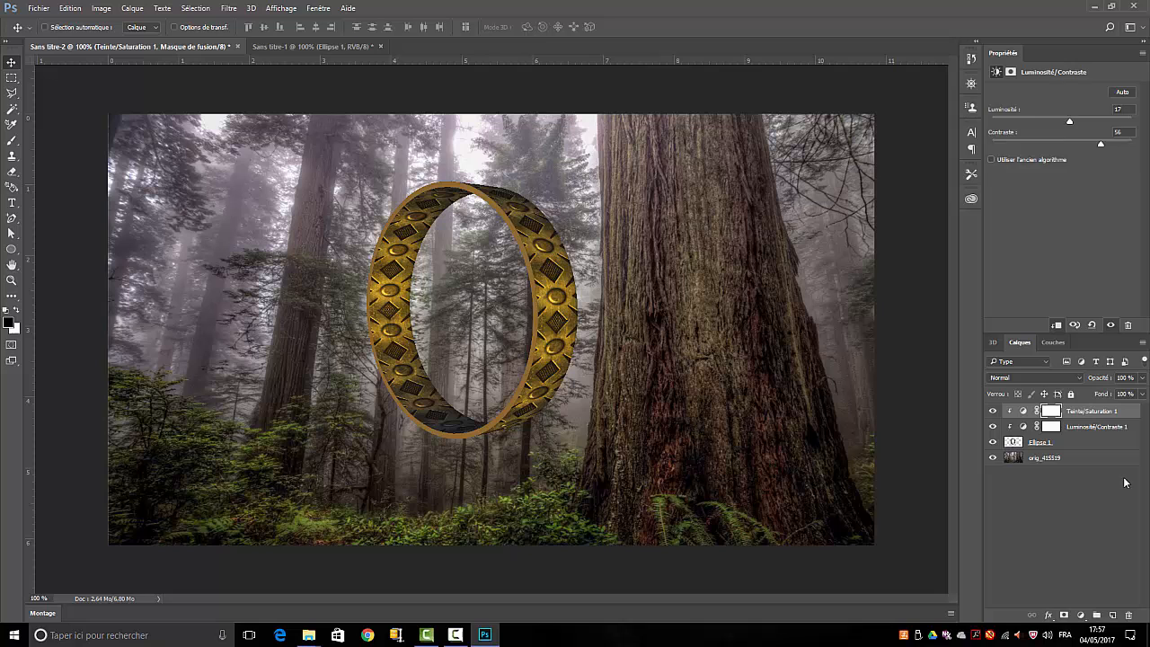
click(993, 457)
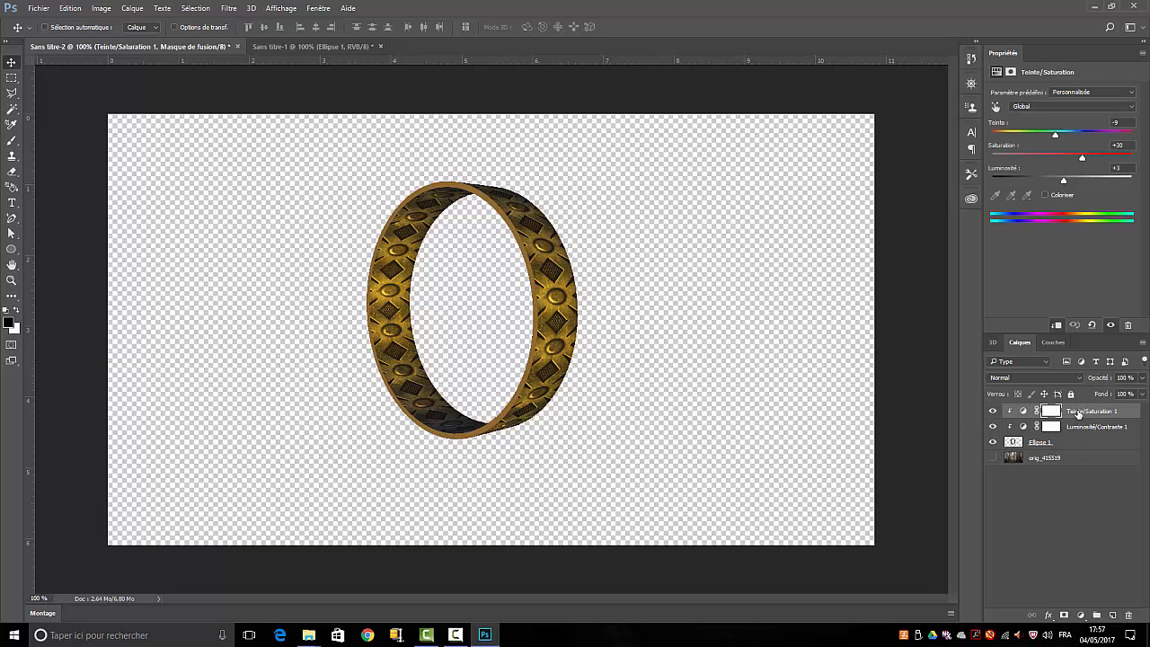
right_click(1077, 413)
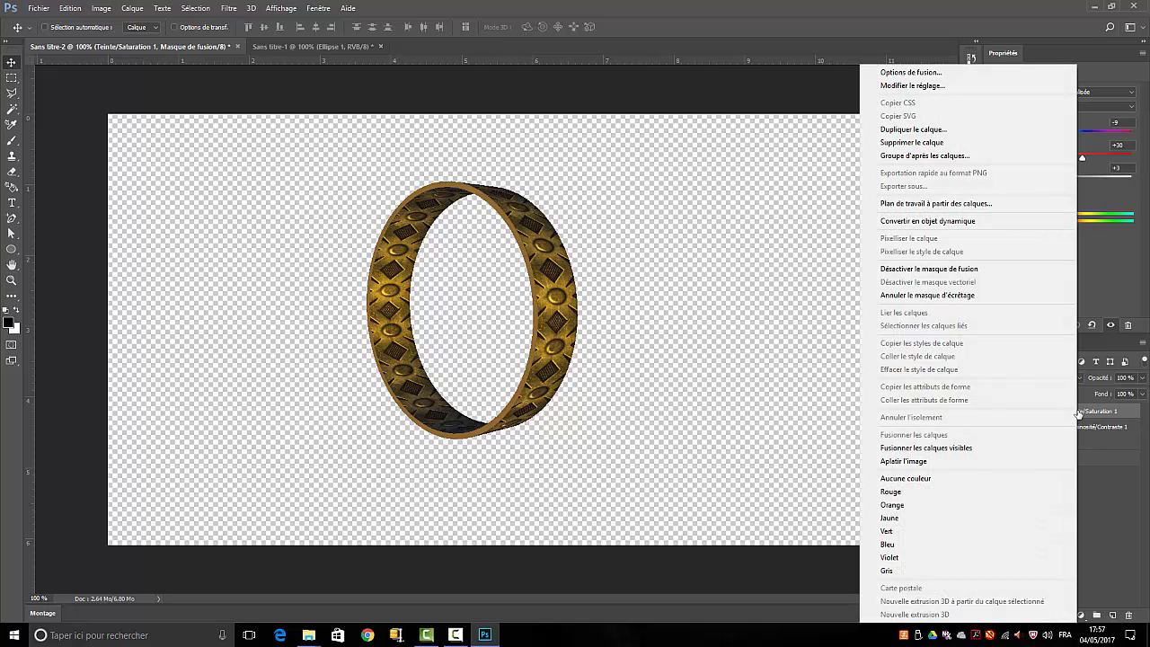
click(934, 448)
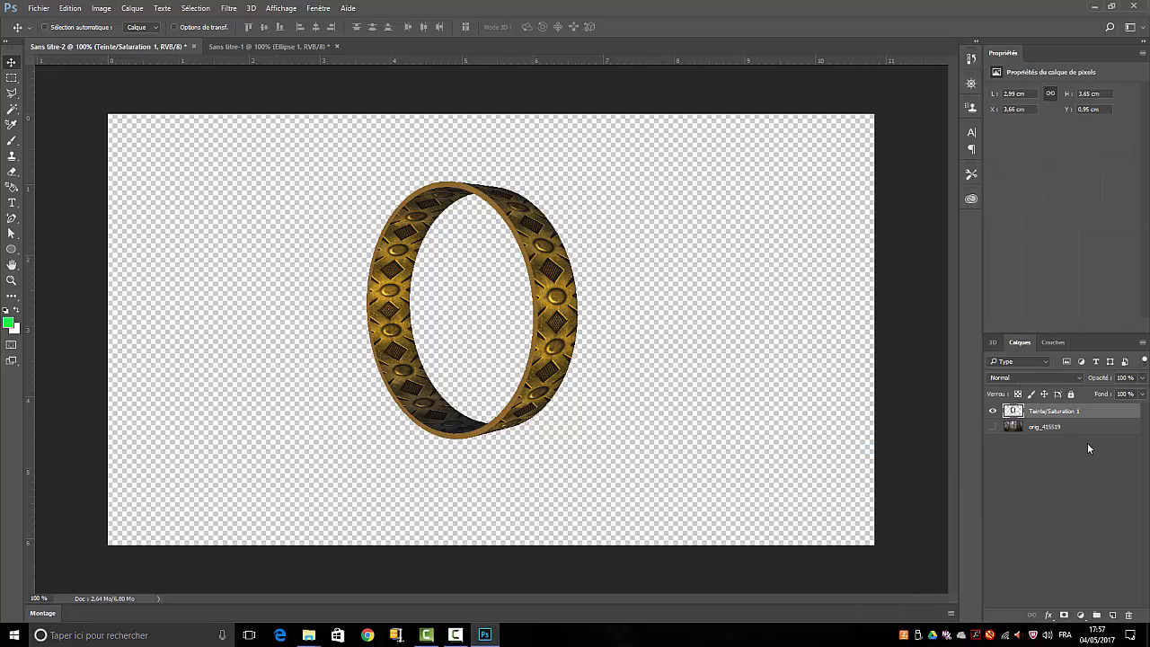
click(992, 427)
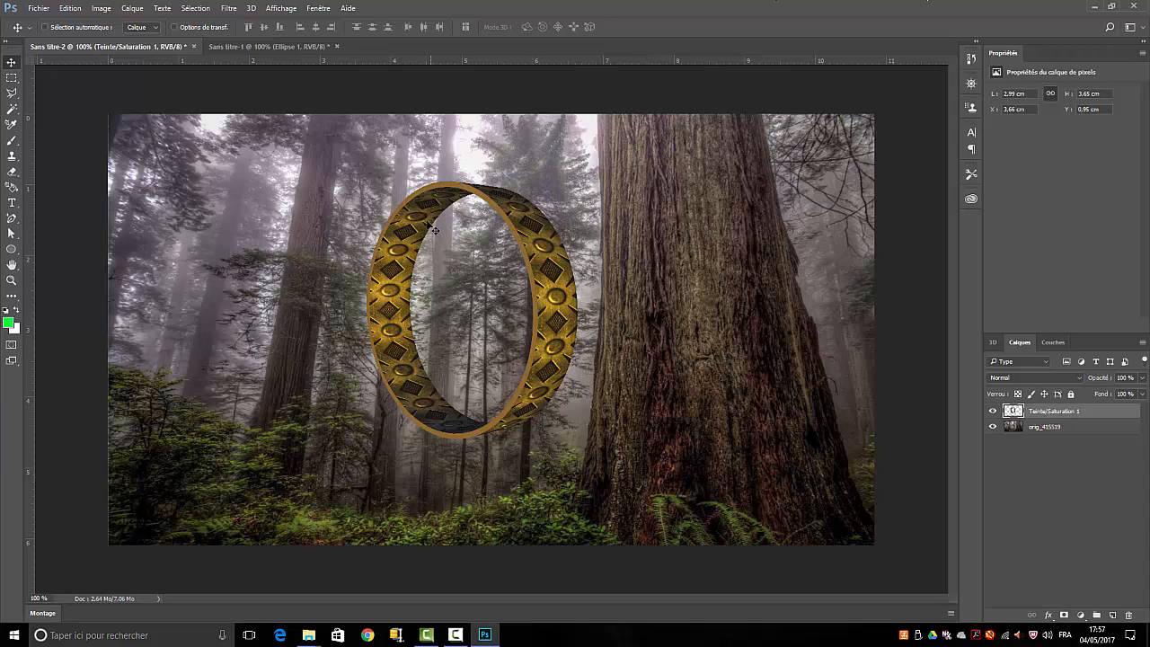
- Lighten the ring's shadows using a smaller Dodge brush at 78% exposure, and switch to the Burn tool on midtones at 100%
click(16, 300)
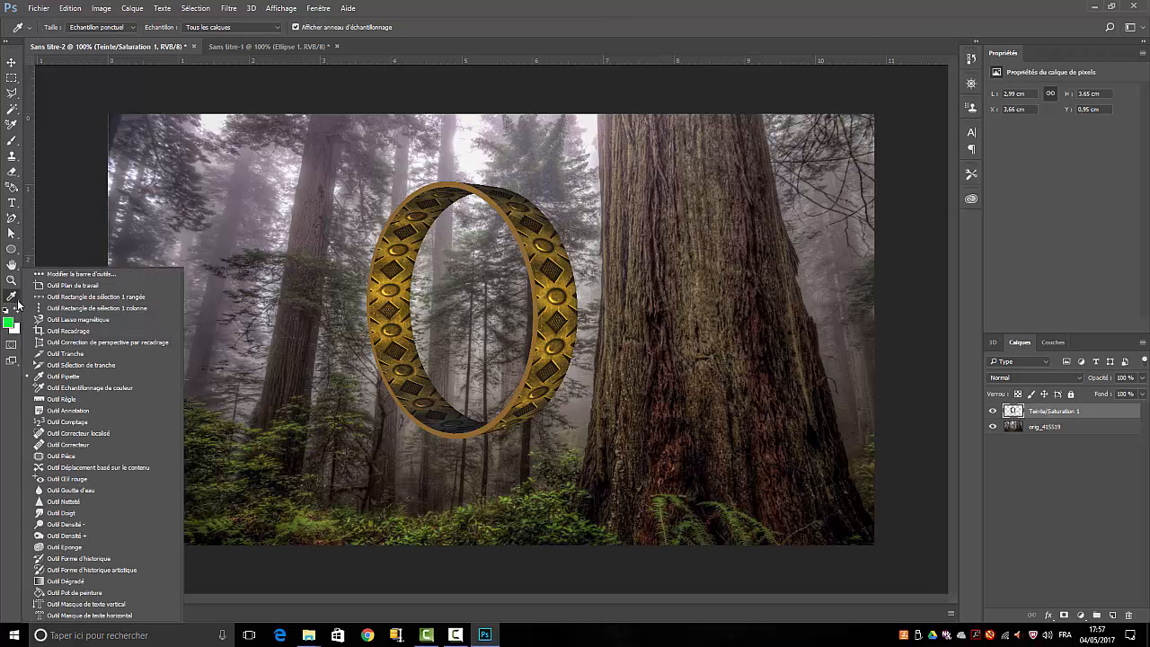
click(77, 524)
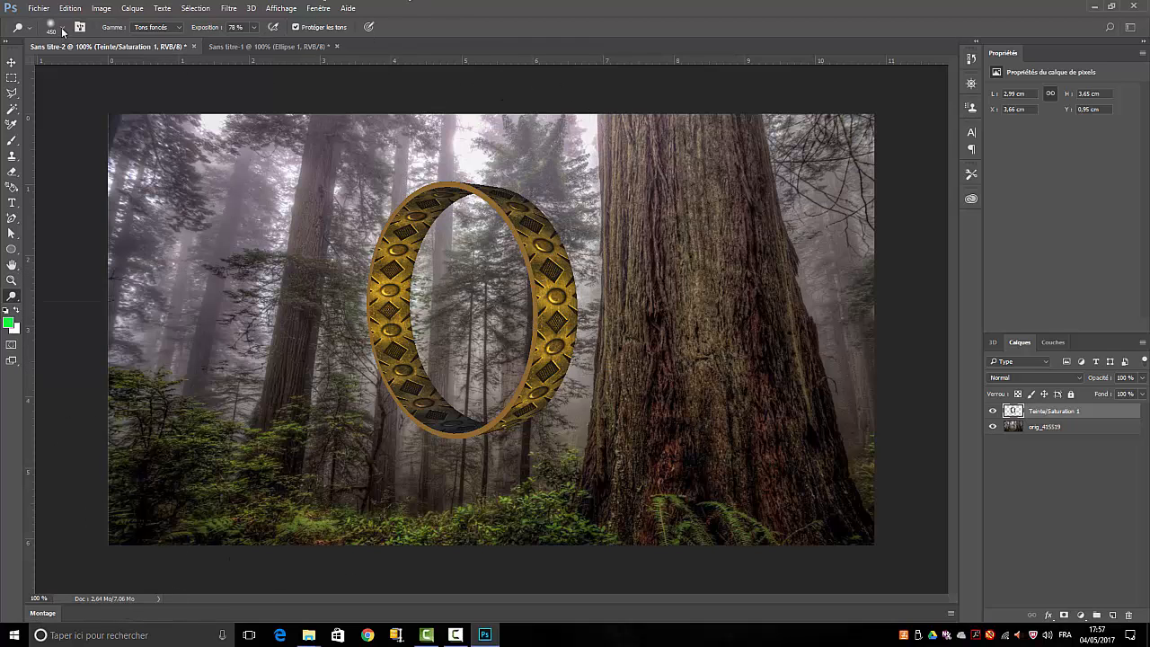
click(63, 32)
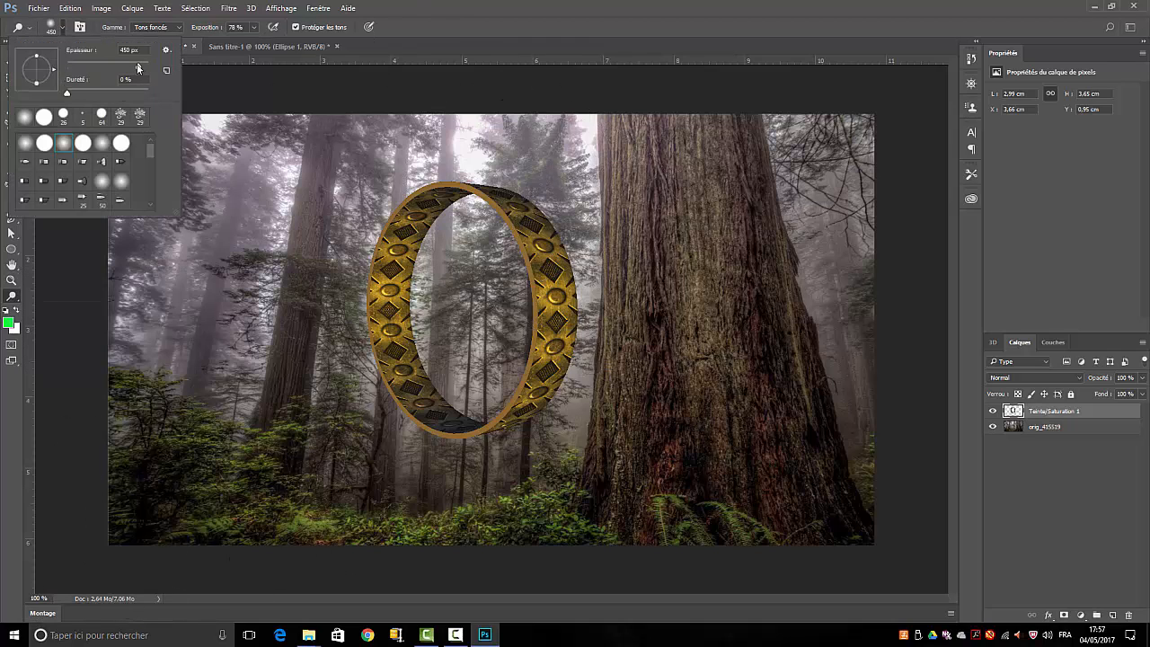
drag(137, 67, 93, 67)
click(550, 302)
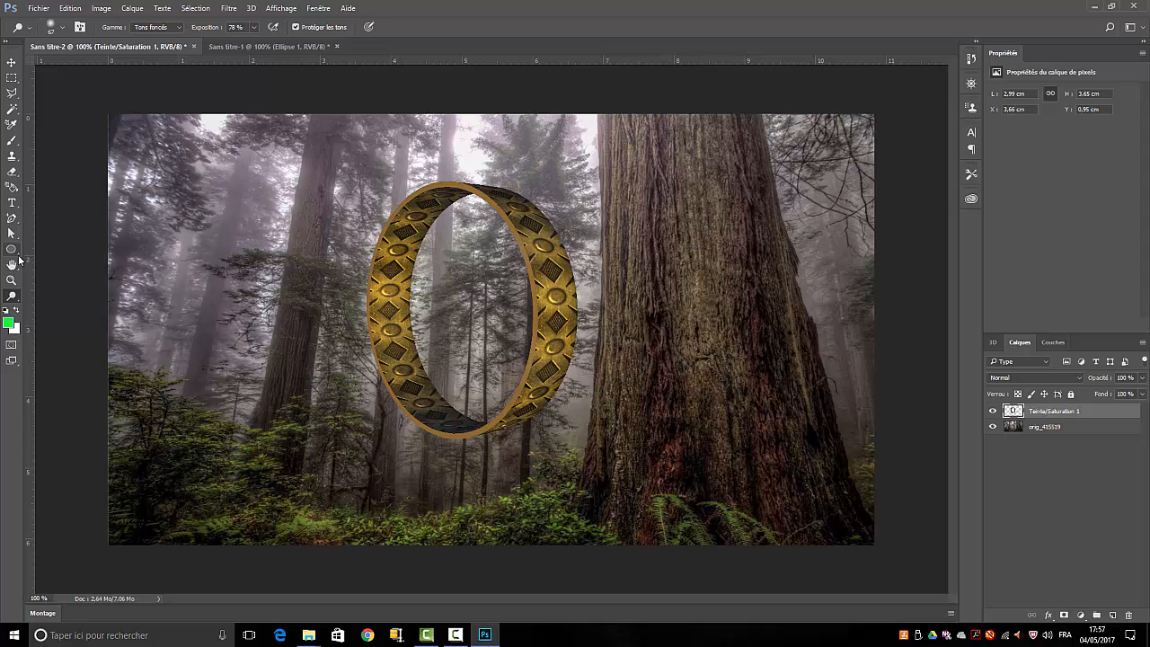
click(15, 299)
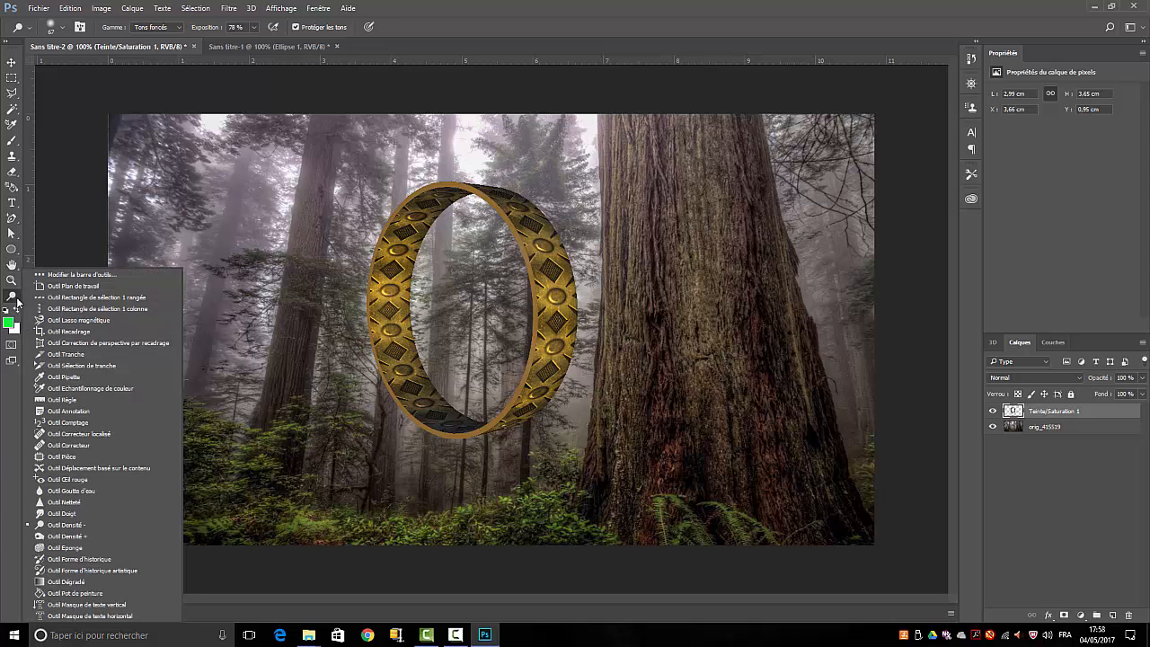
click(93, 536)
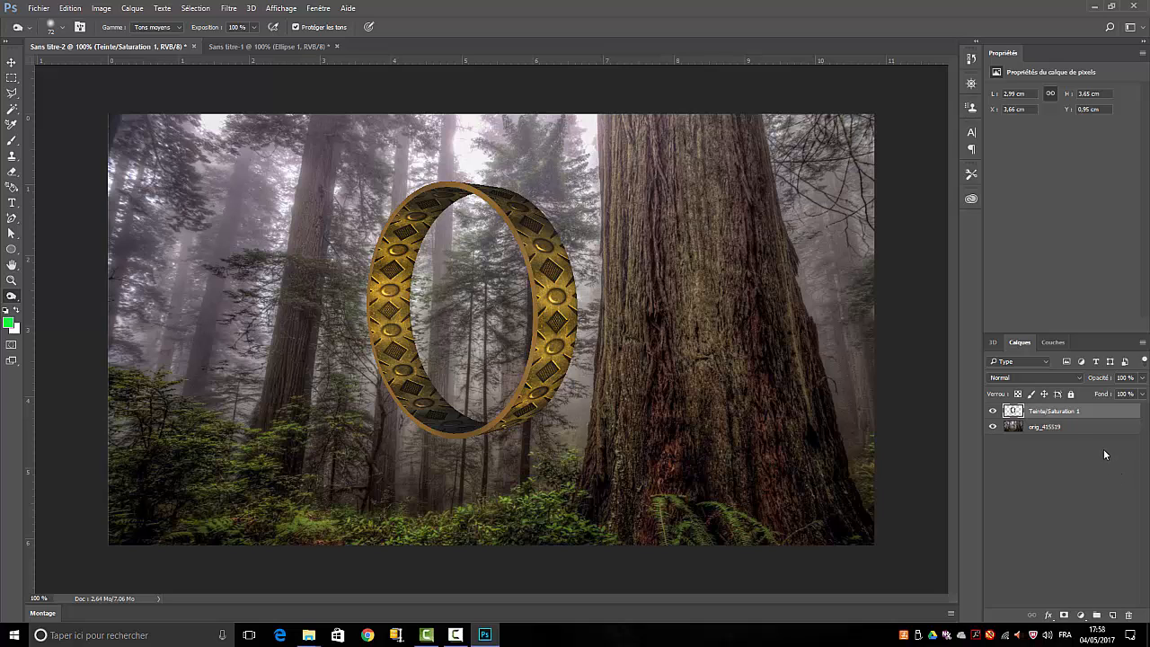
- Duplicate the Teinte/Saturation 1 ring layer and activate the Magic Wand
drag(1056, 415, 1112, 614)
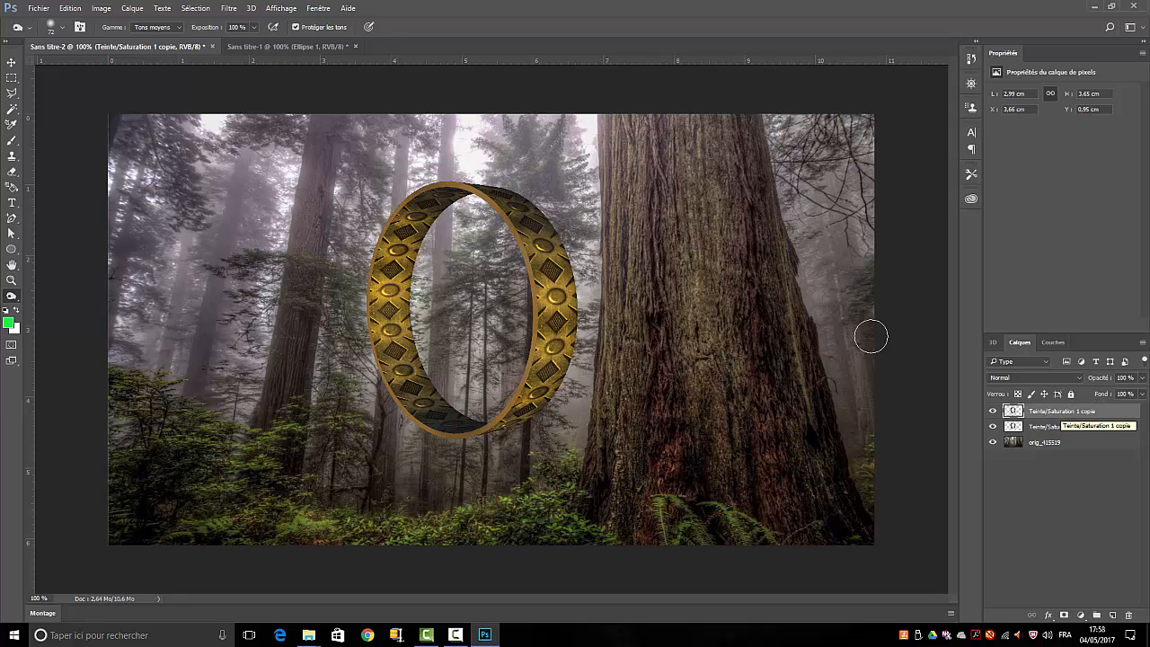
click(12, 108)
click(467, 308)
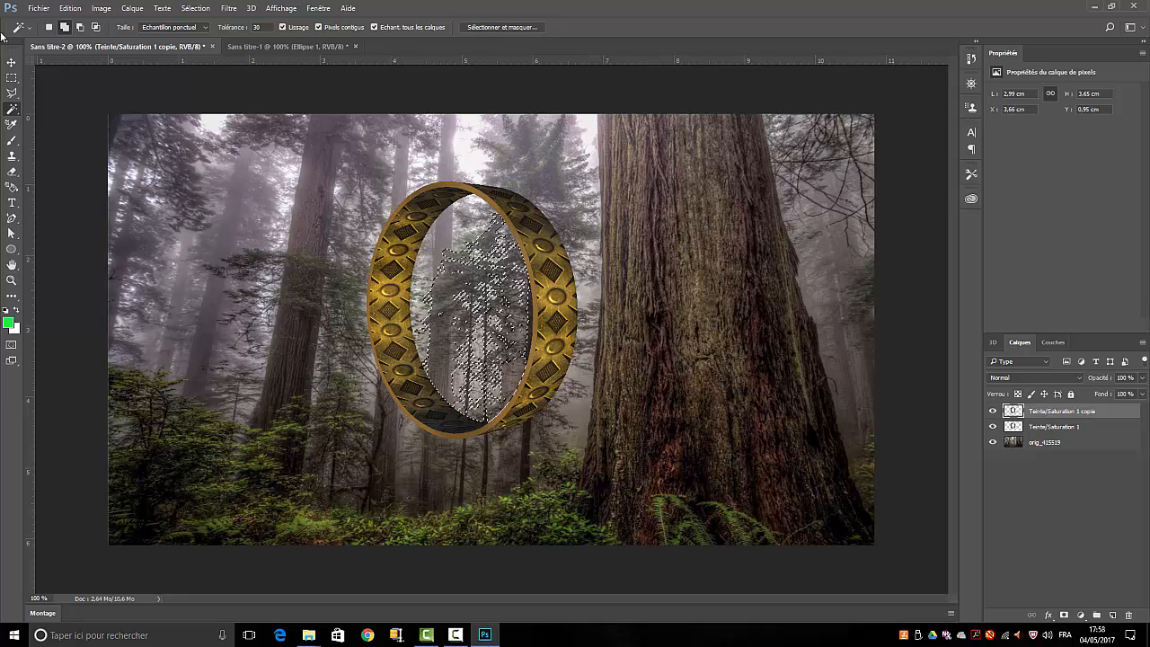
click(70, 8)
click(83, 22)
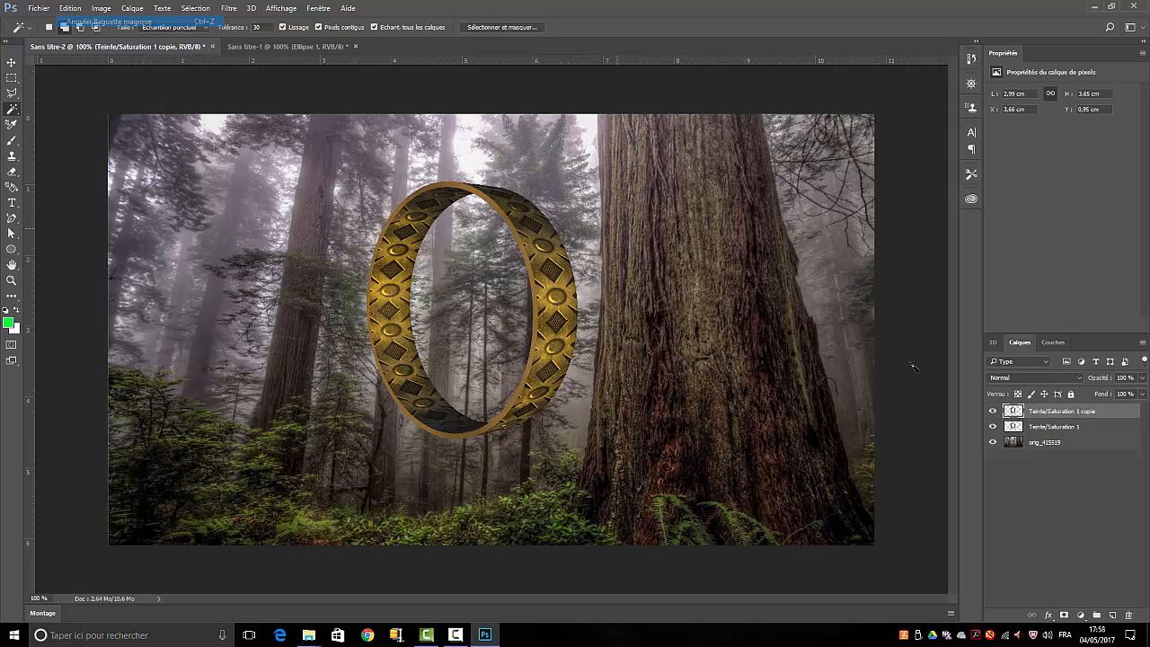
- Select the ring's shape by hiding the forest layer, selecting the transparent areas outside and inside the ring, and inverting the selection
click(993, 442)
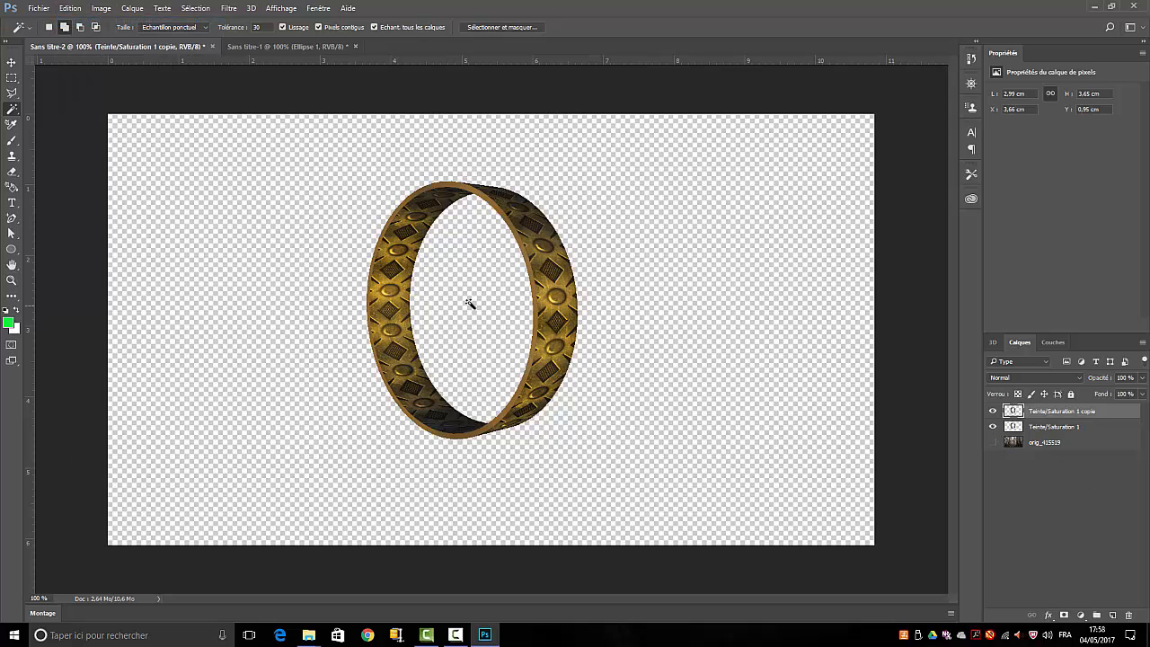
click(718, 279)
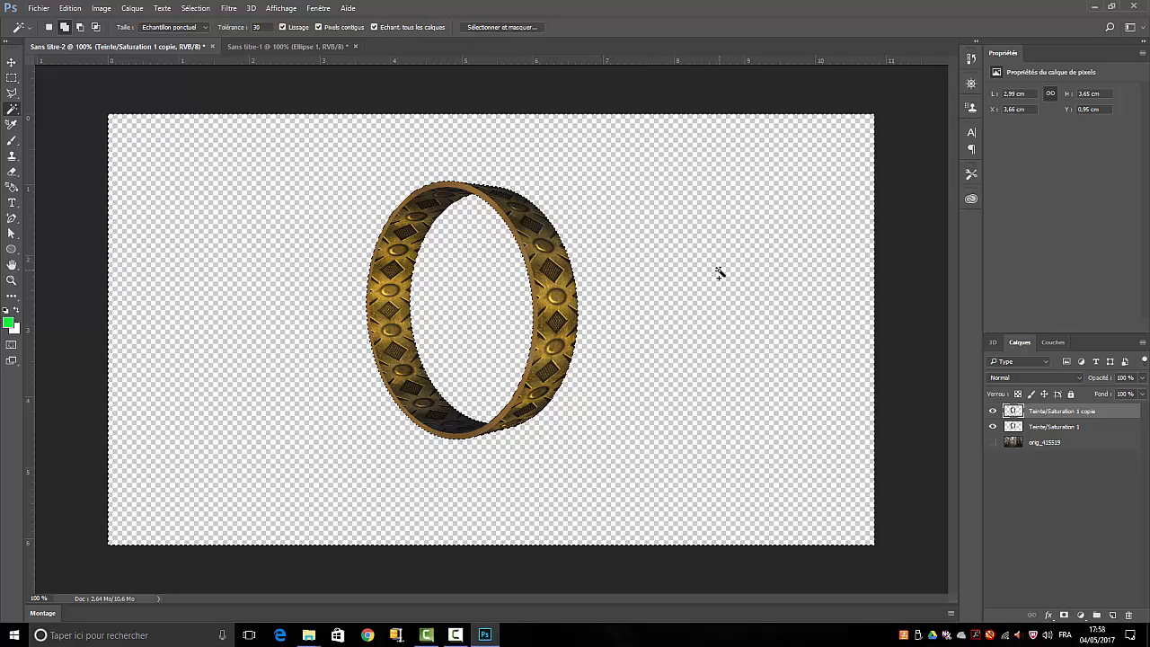
click(195, 8)
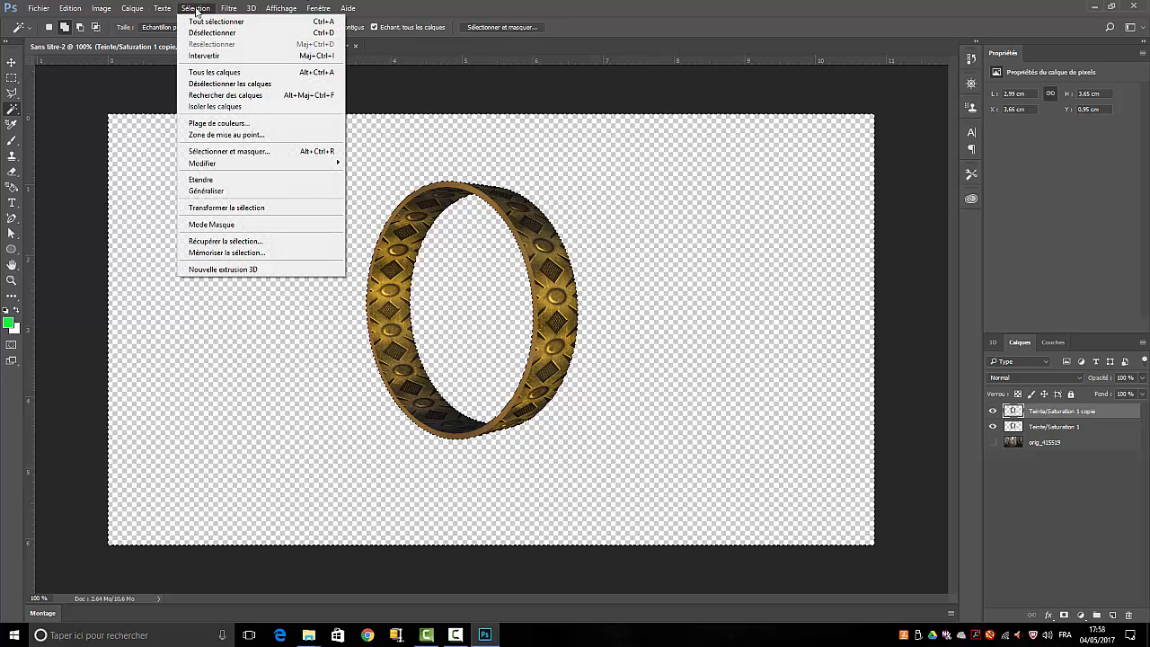
click(199, 56)
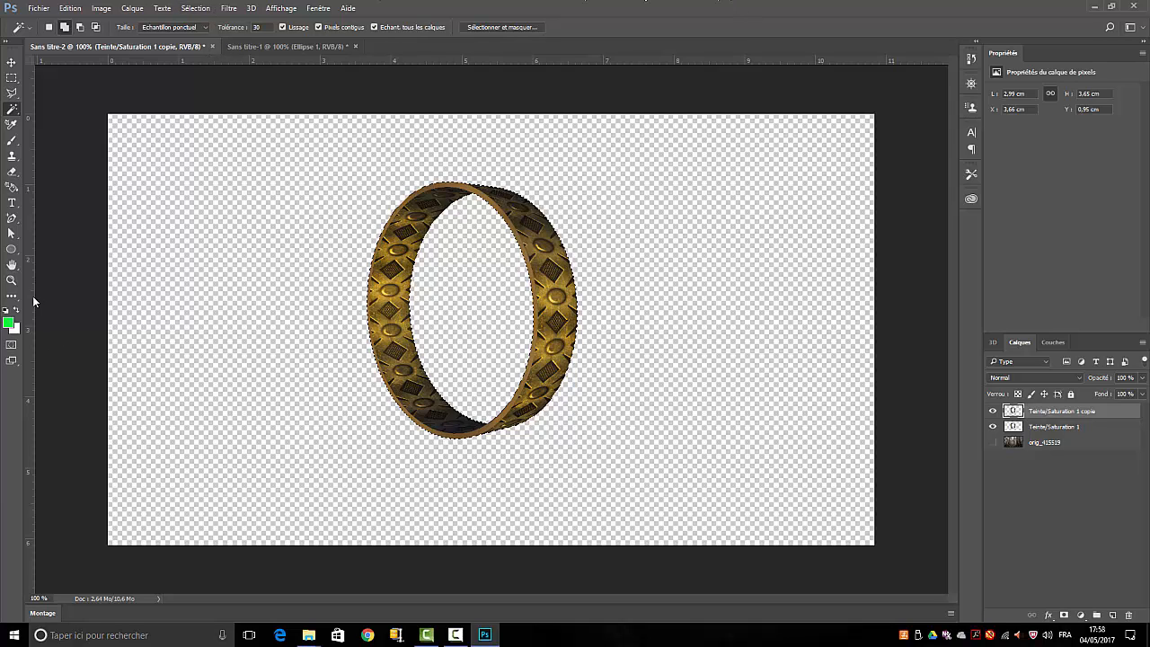
- Set the foreground colour to golden yellow and fill the ring selection on the copy with it, in Normal mode at 100% opacity
click(8, 325)
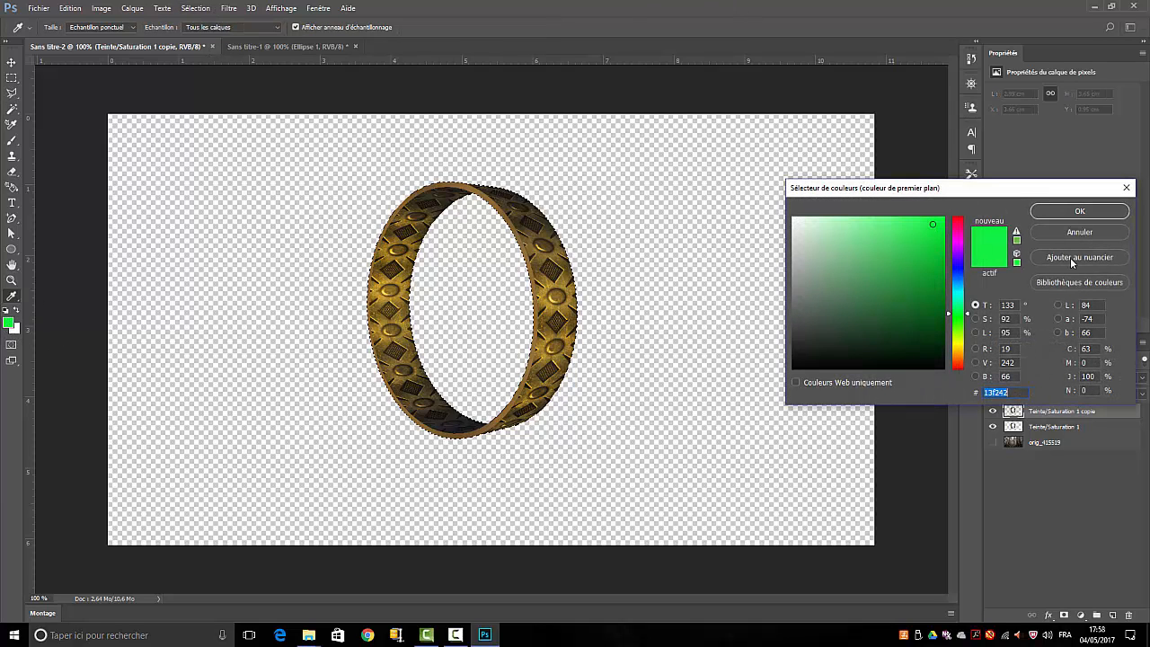
click(957, 350)
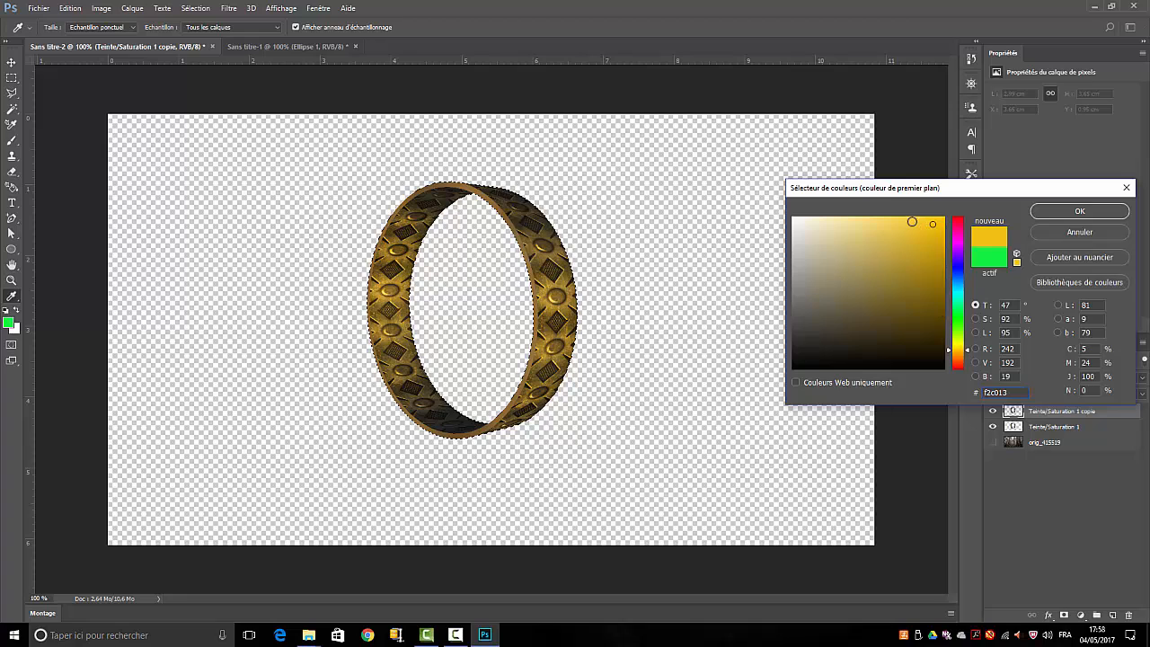
click(1082, 212)
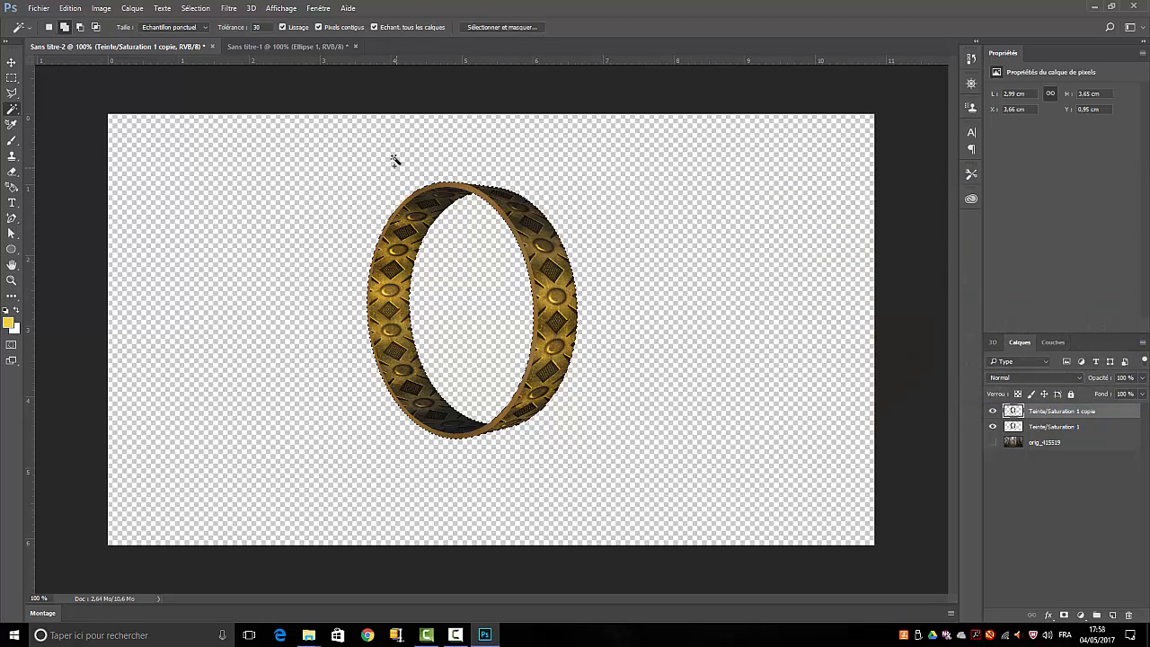
click(70, 9)
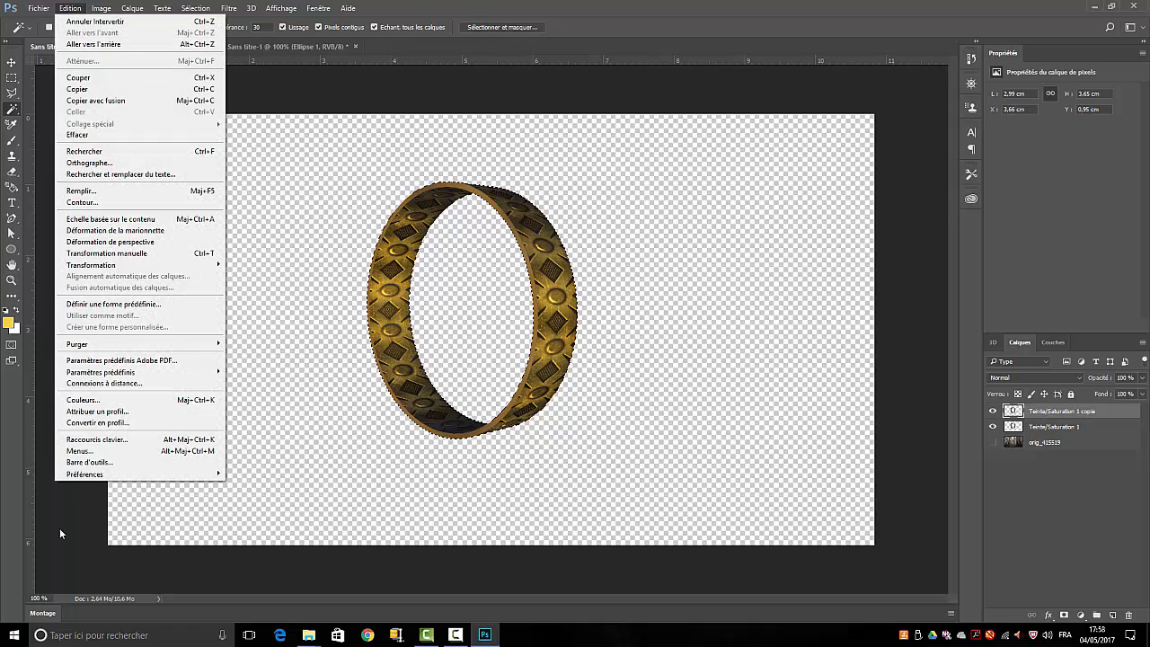
click(91, 191)
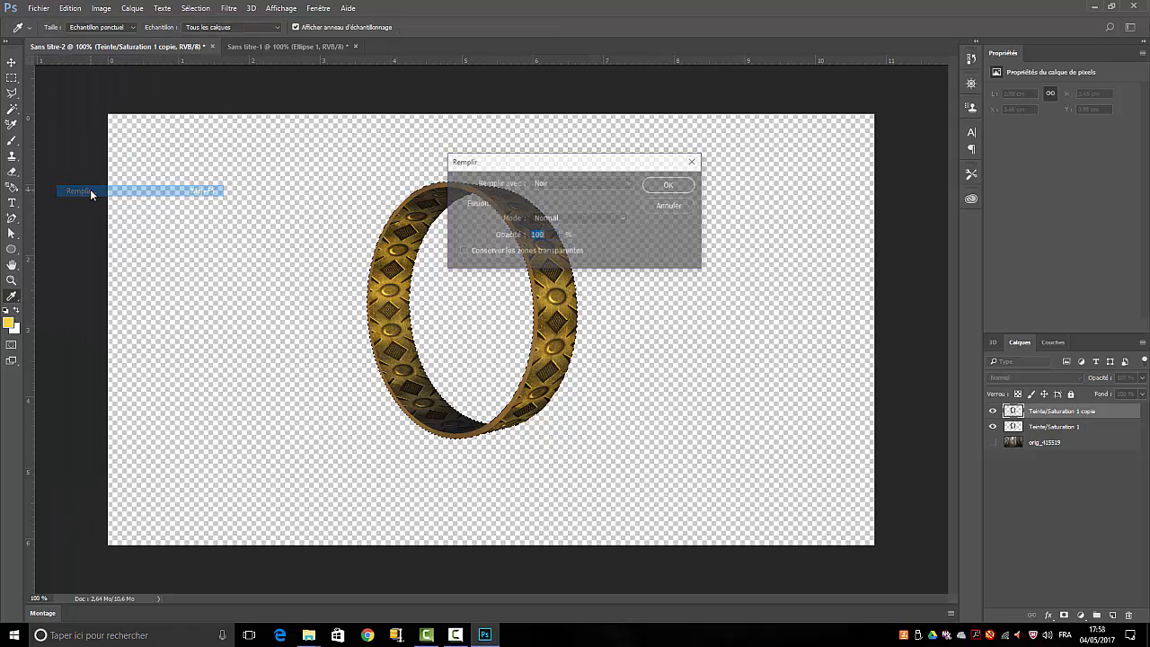
click(629, 184)
click(584, 195)
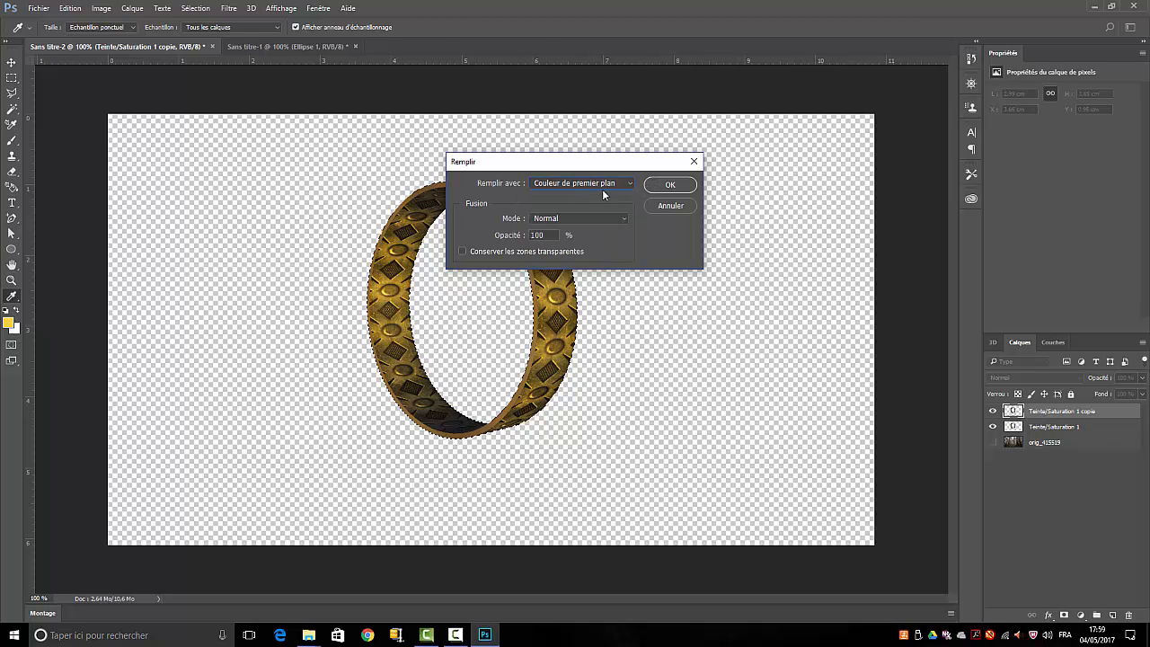
click(668, 186)
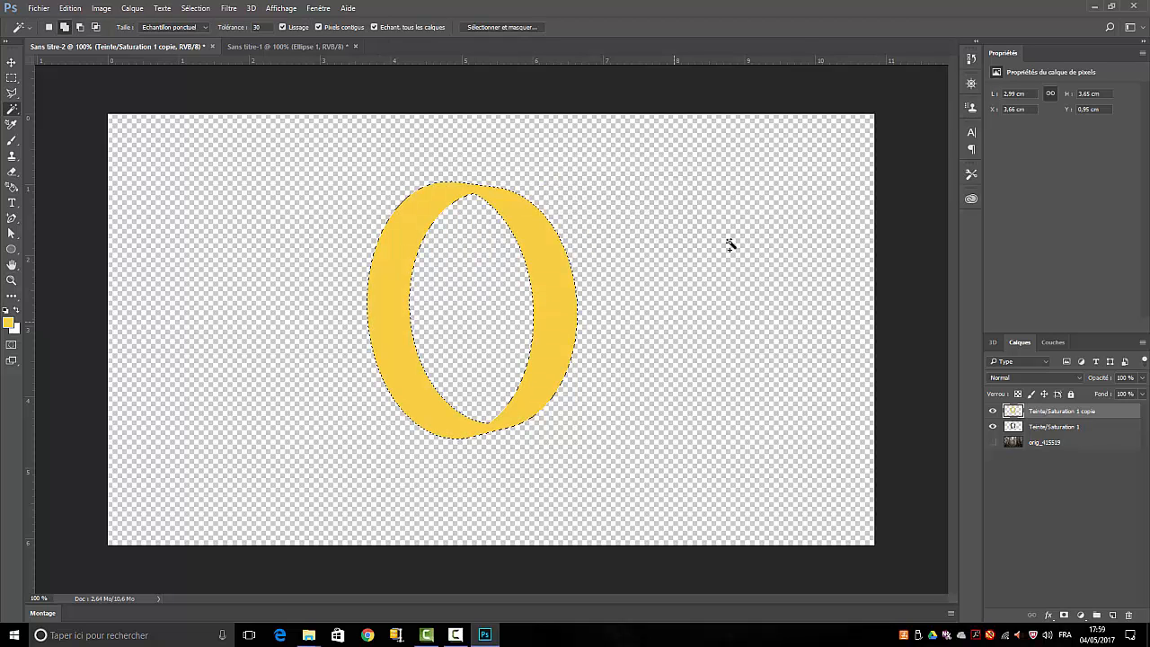
- Deselect the filled ring and show the forest layer again
click(195, 8)
click(212, 32)
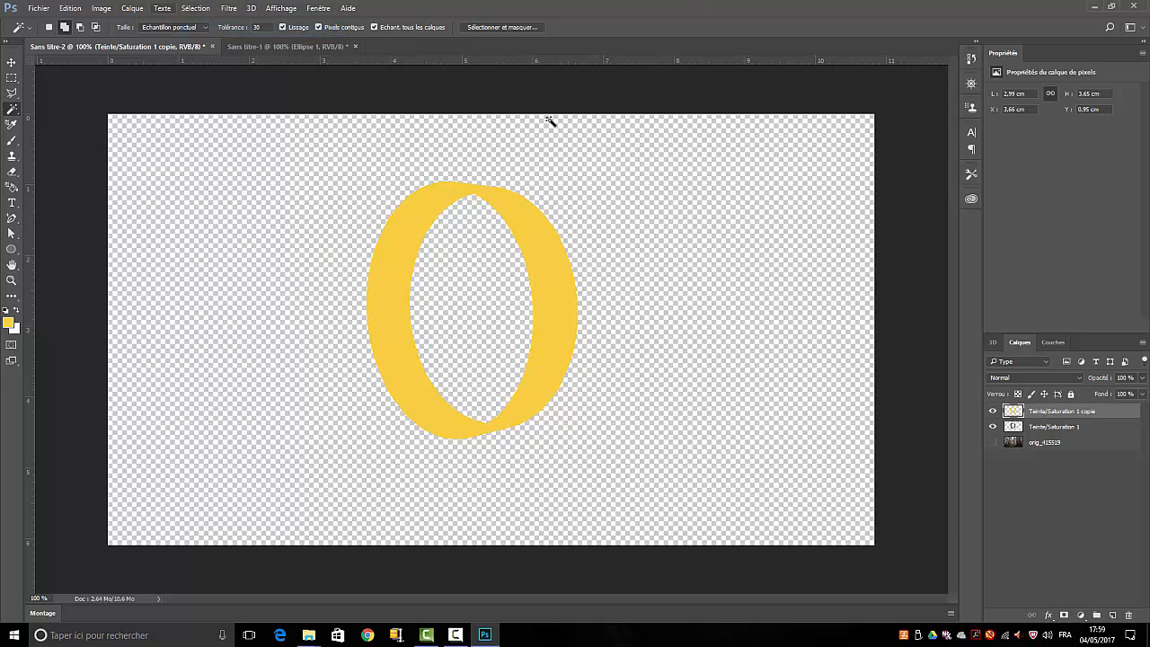
click(992, 442)
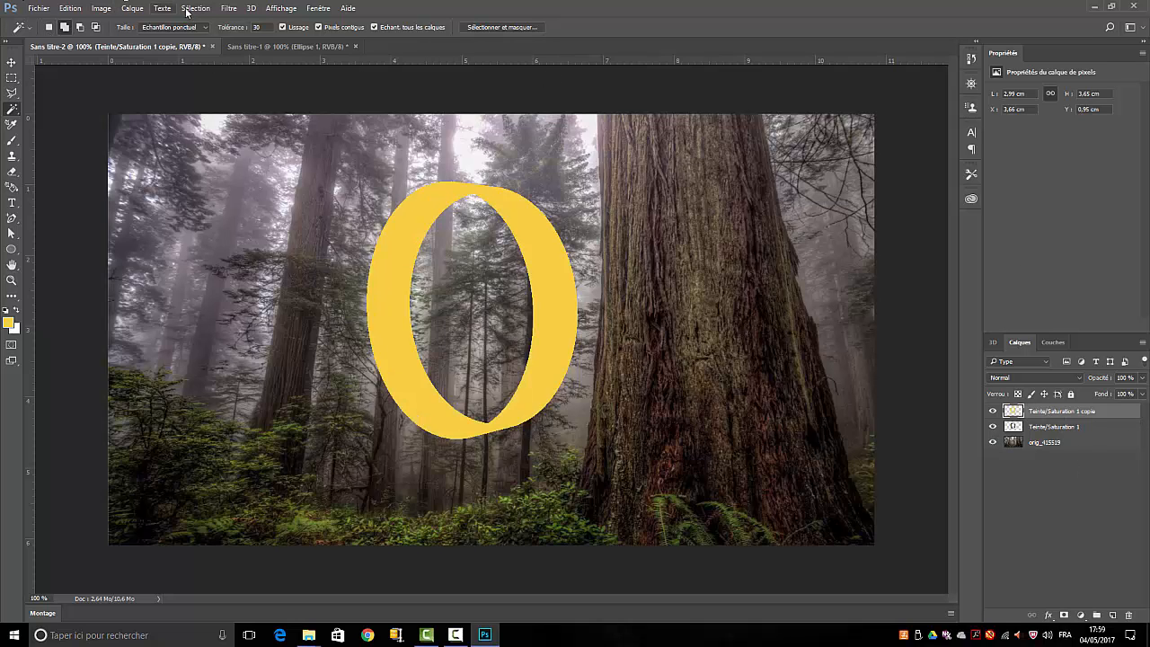
- Add an Outer Glow (Lueur externe) layer effect to the yellow ring copy
click(133, 8)
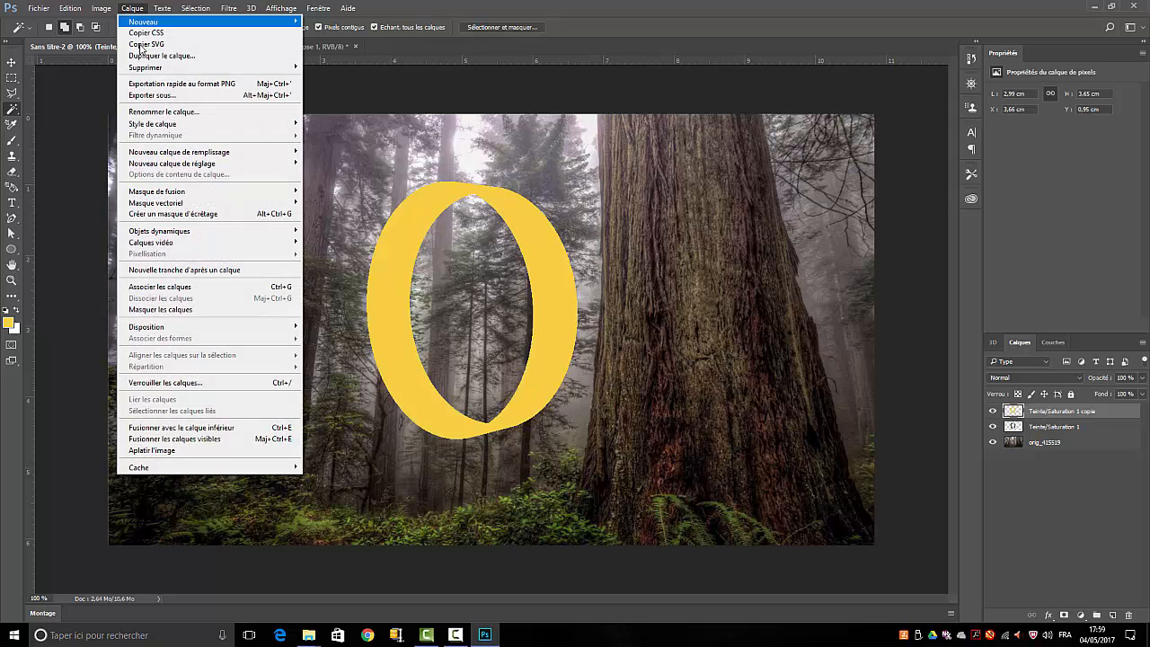
mouse_move(169, 124)
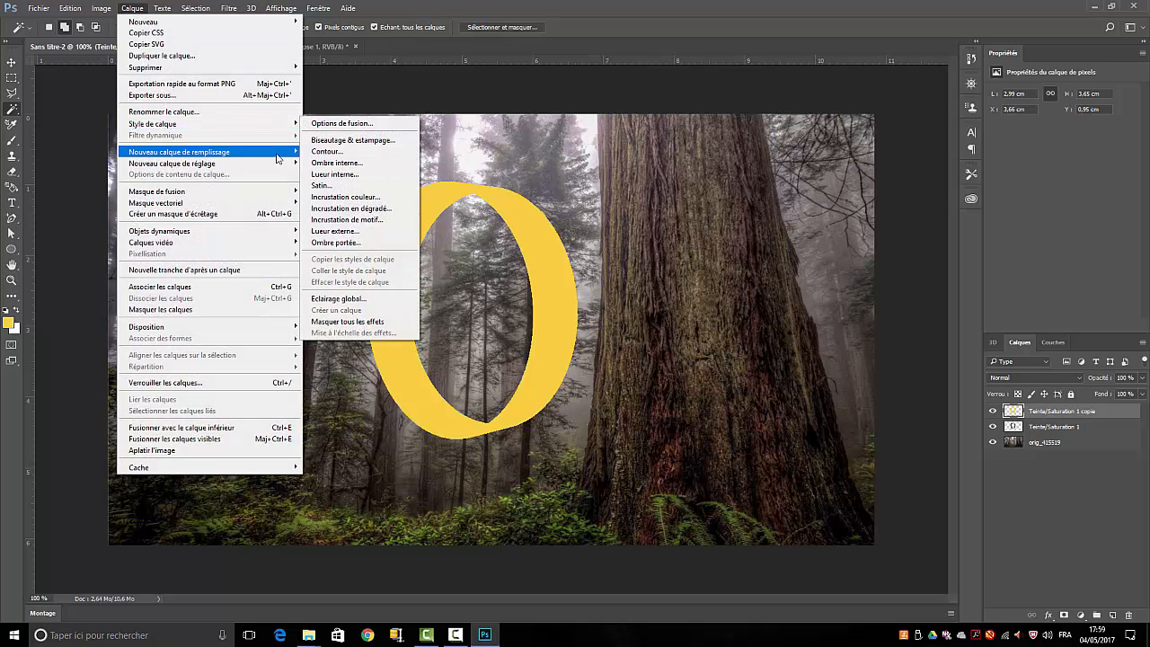
click(338, 124)
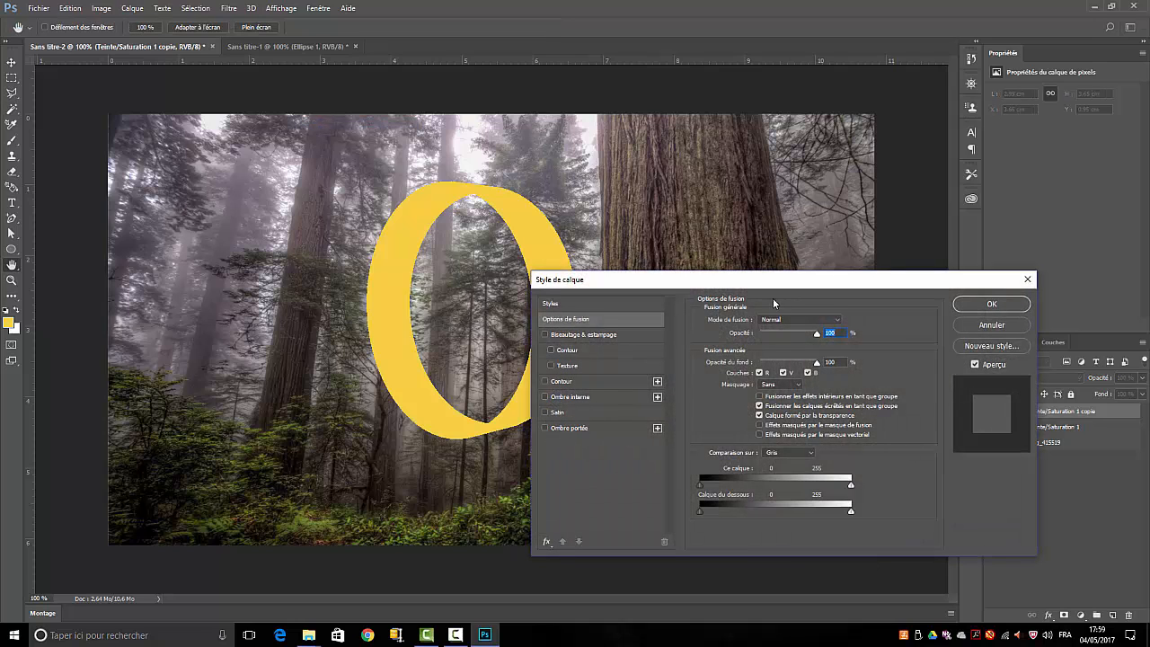
drag(796, 283, 918, 157)
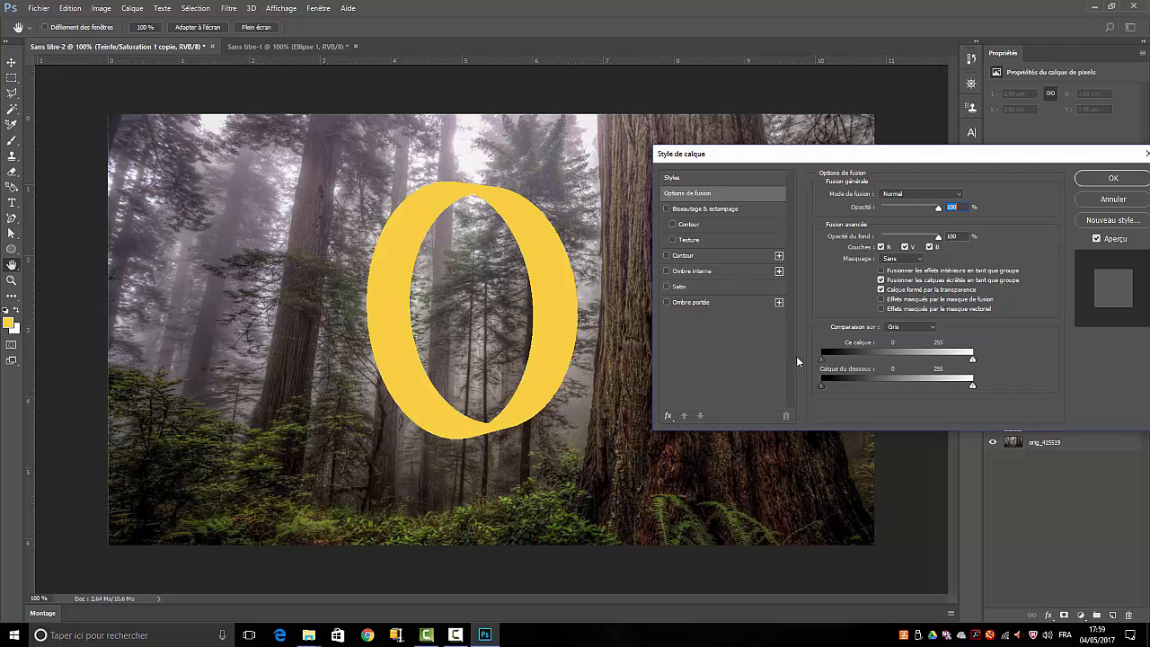
click(669, 416)
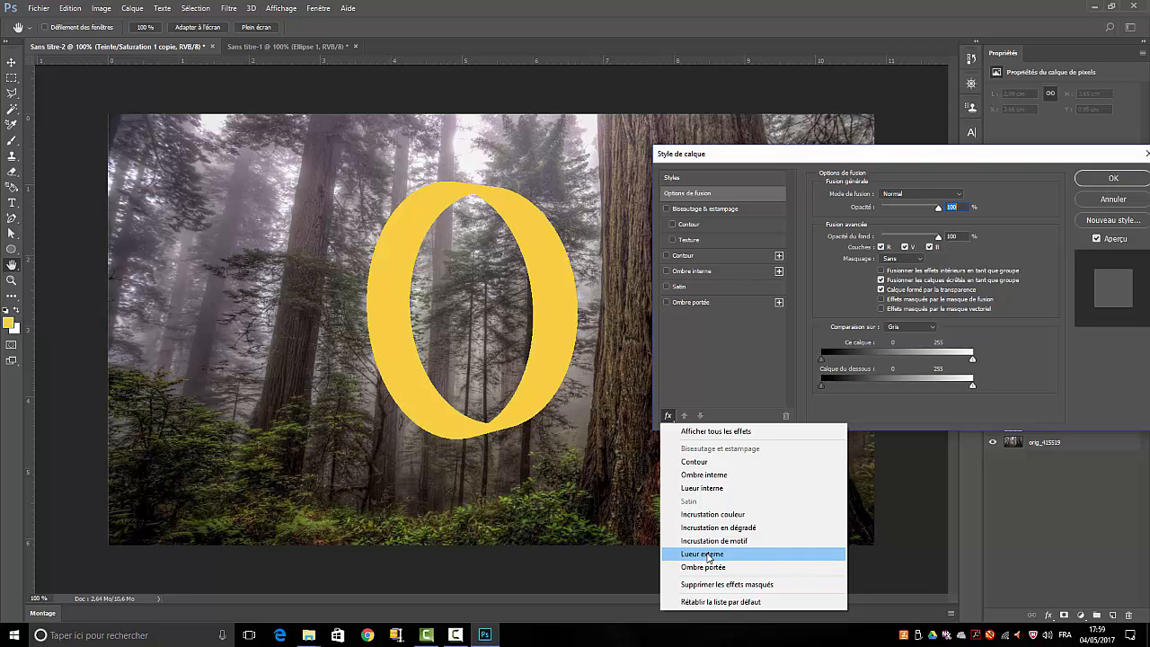
click(709, 555)
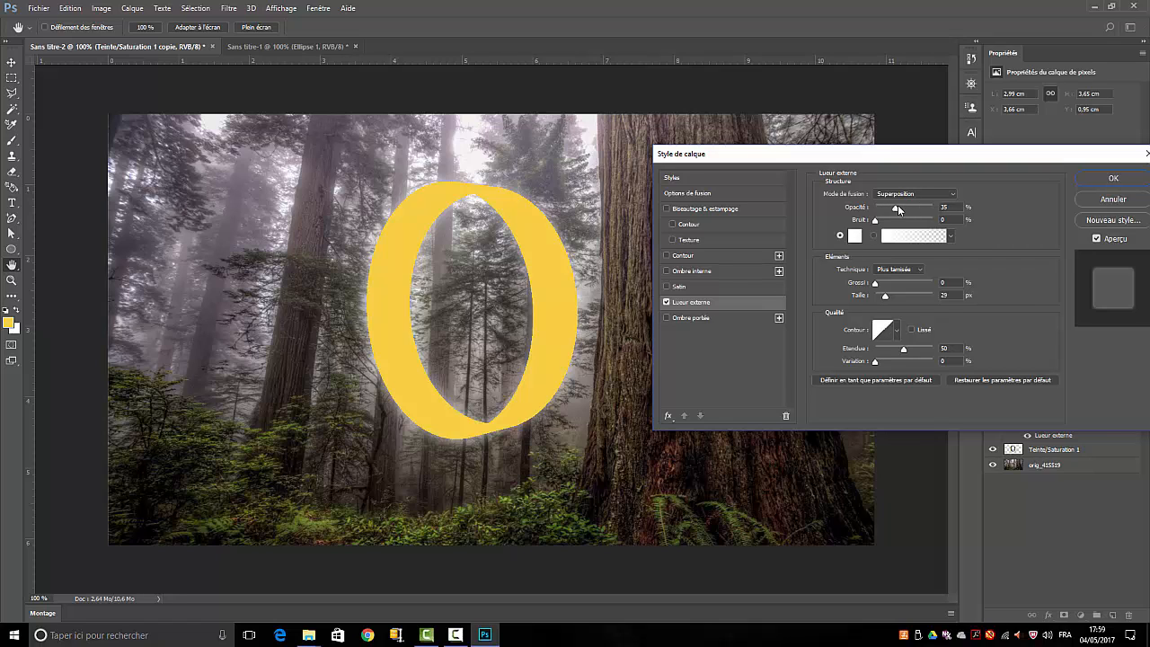
- Set the outer glow's blend mode to Normal and its size to 84 px
click(956, 194)
click(900, 205)
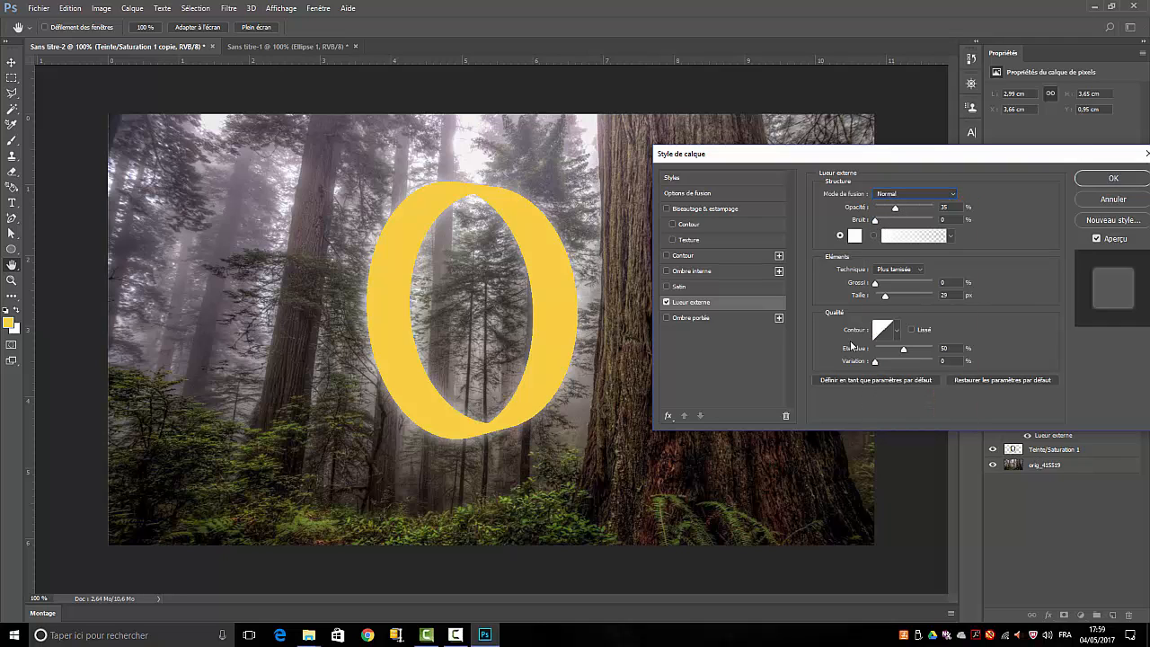
mouse_move(884, 296)
mouse_down()
mouse_move(897, 294)
mouse_move(885, 285)
mouse_up()
- Colour the outer glow yellow f4d945, set its spread (Grossi) to 30%, and apply the layer style
click(854, 235)
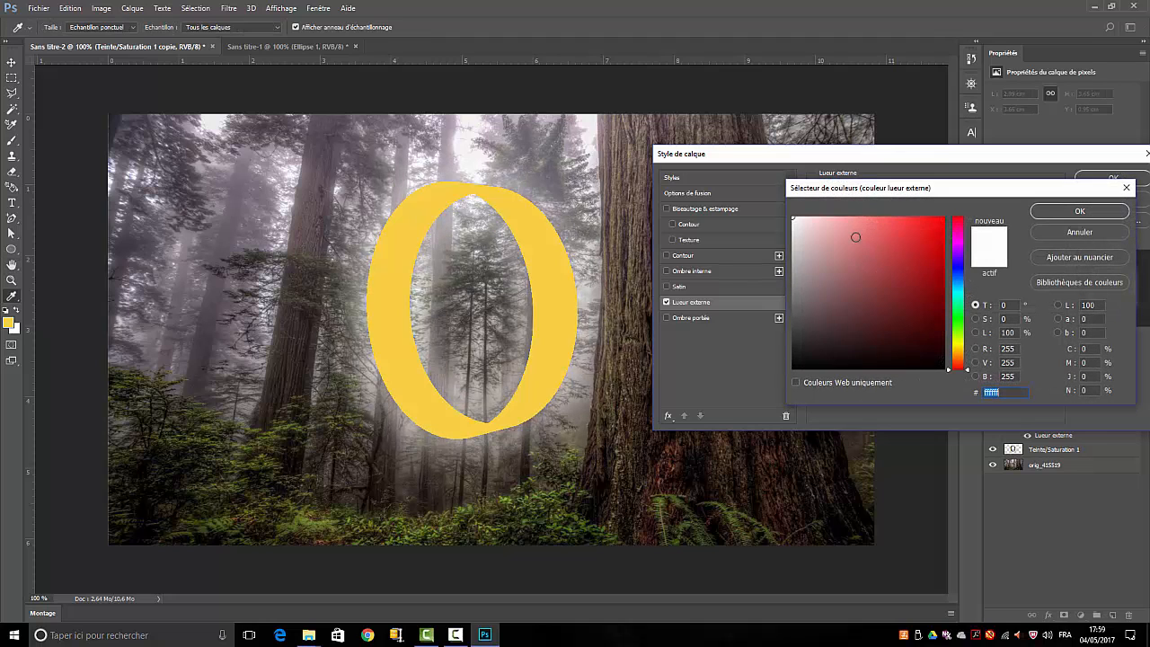
click(961, 348)
drag(889, 246, 901, 223)
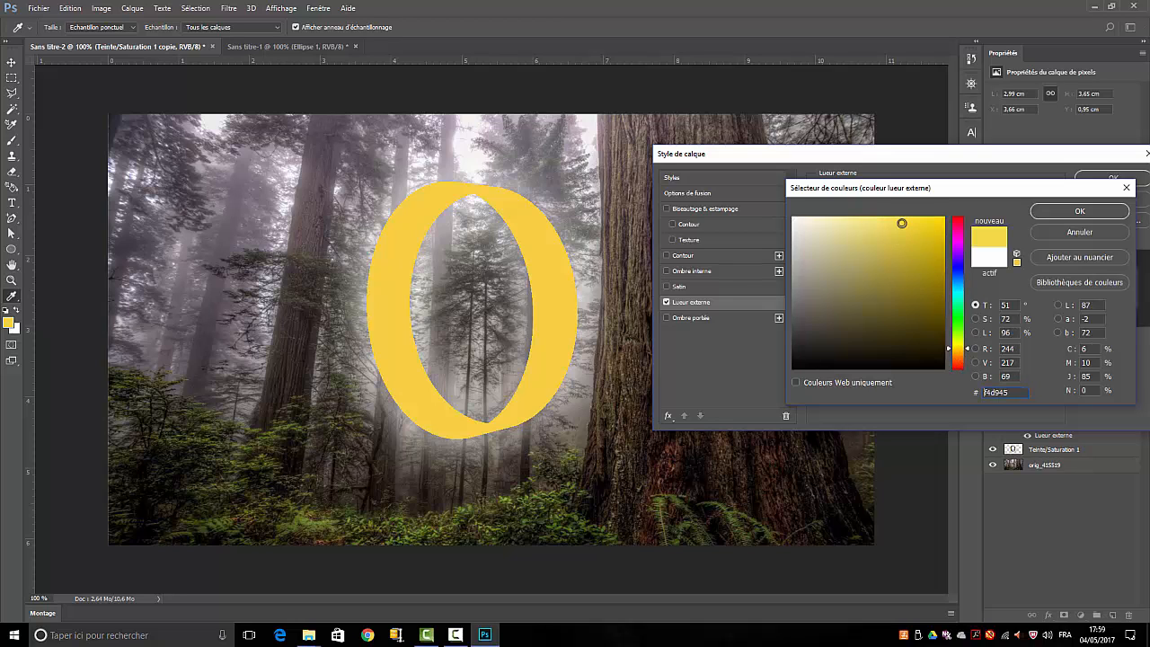
click(1079, 211)
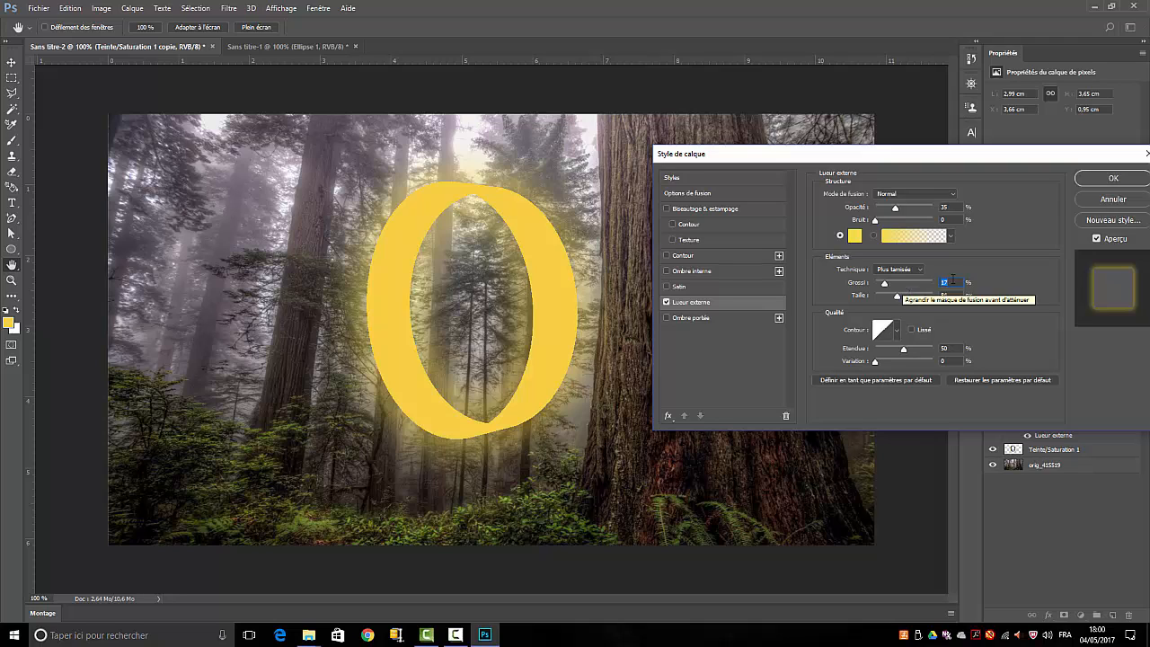
drag(885, 286, 892, 284)
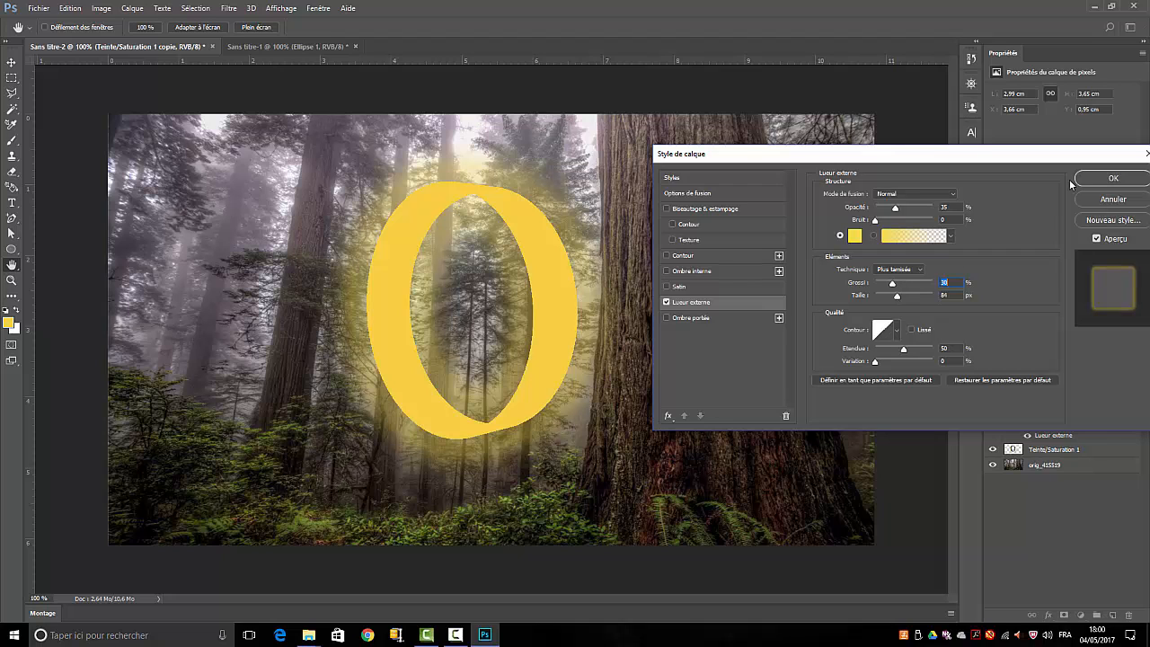
click(1112, 179)
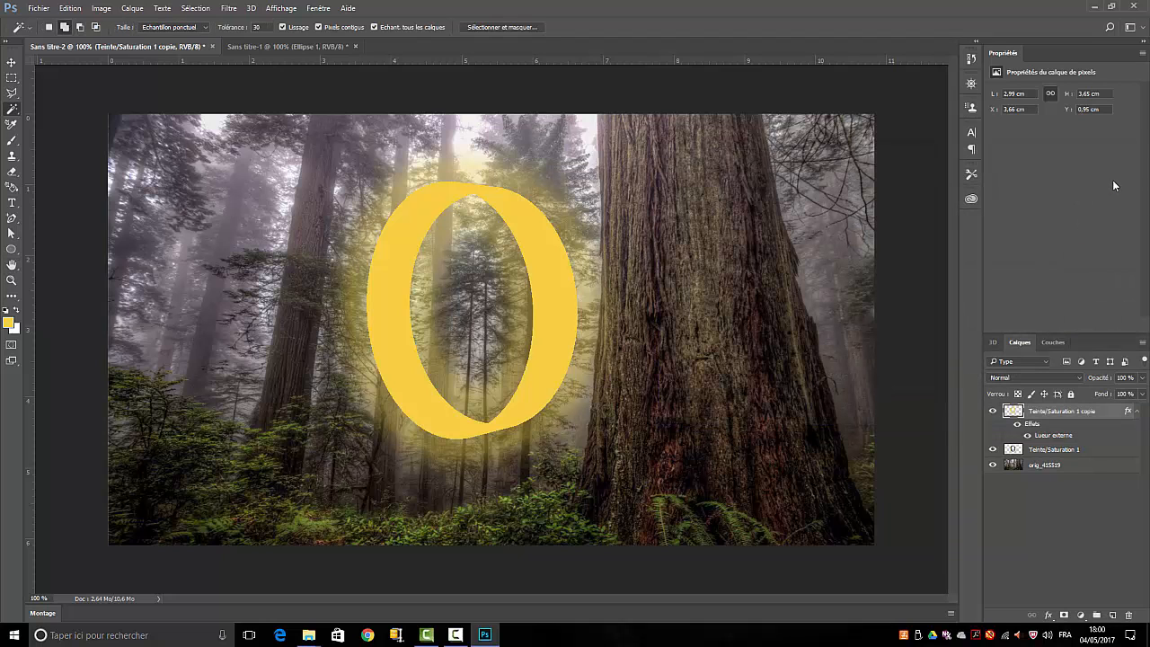
- Rasterize the yellow ring copy's layer style, reselect the ring shape and delete the yellow fill inside it
right_click(1066, 411)
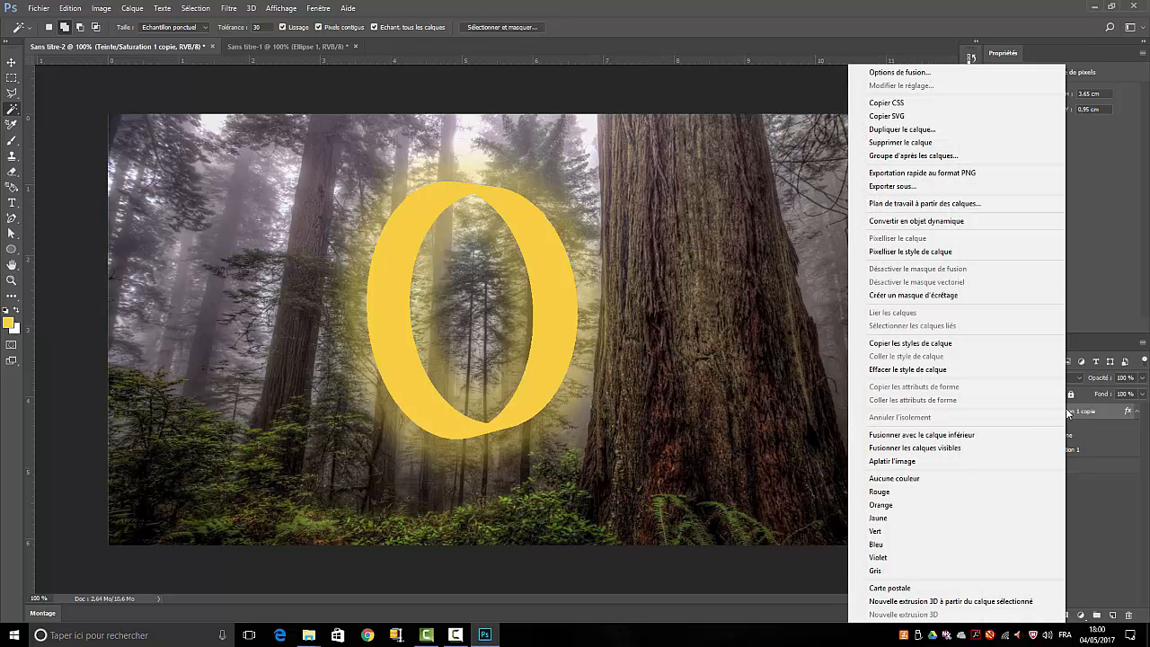
click(888, 252)
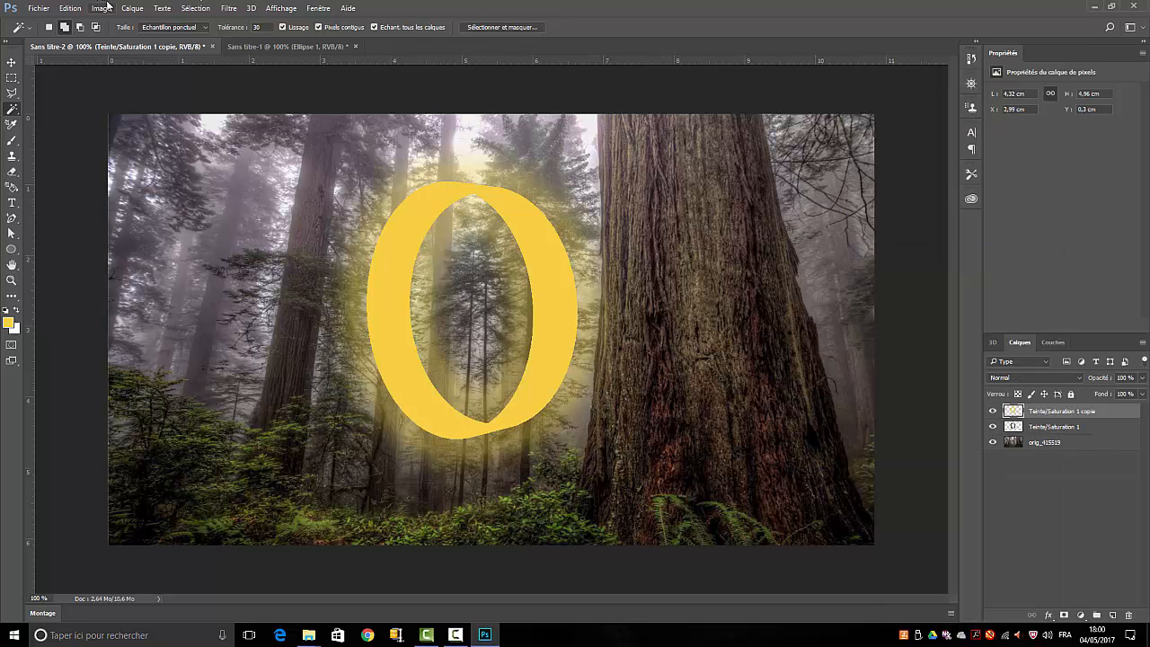
click(190, 9)
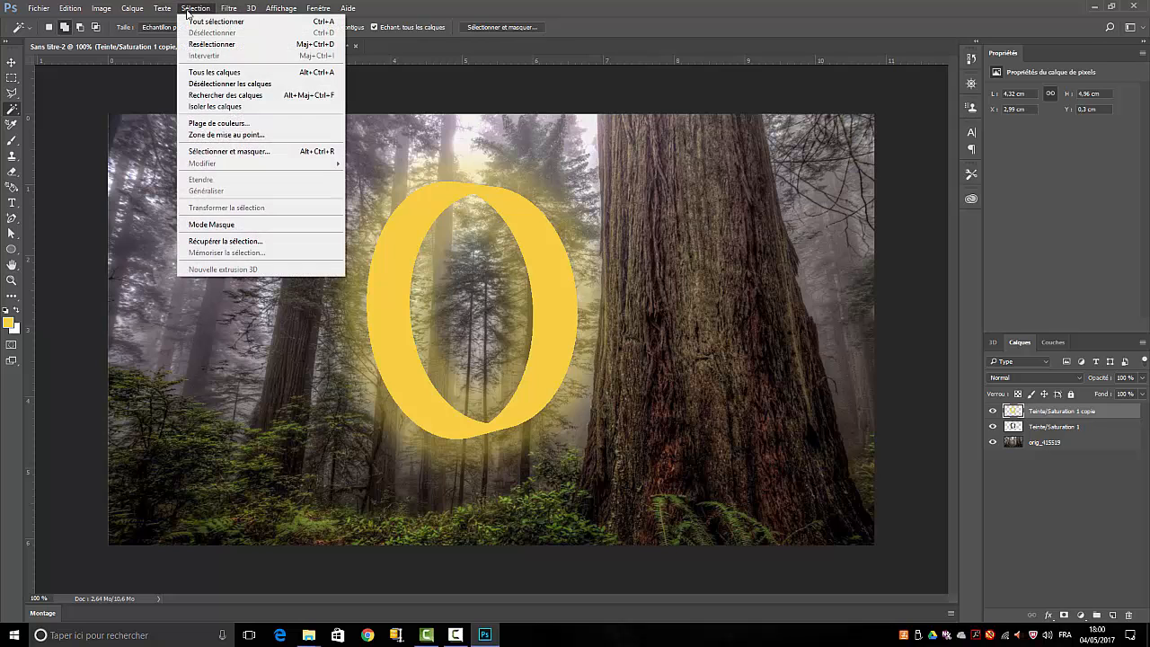
click(205, 46)
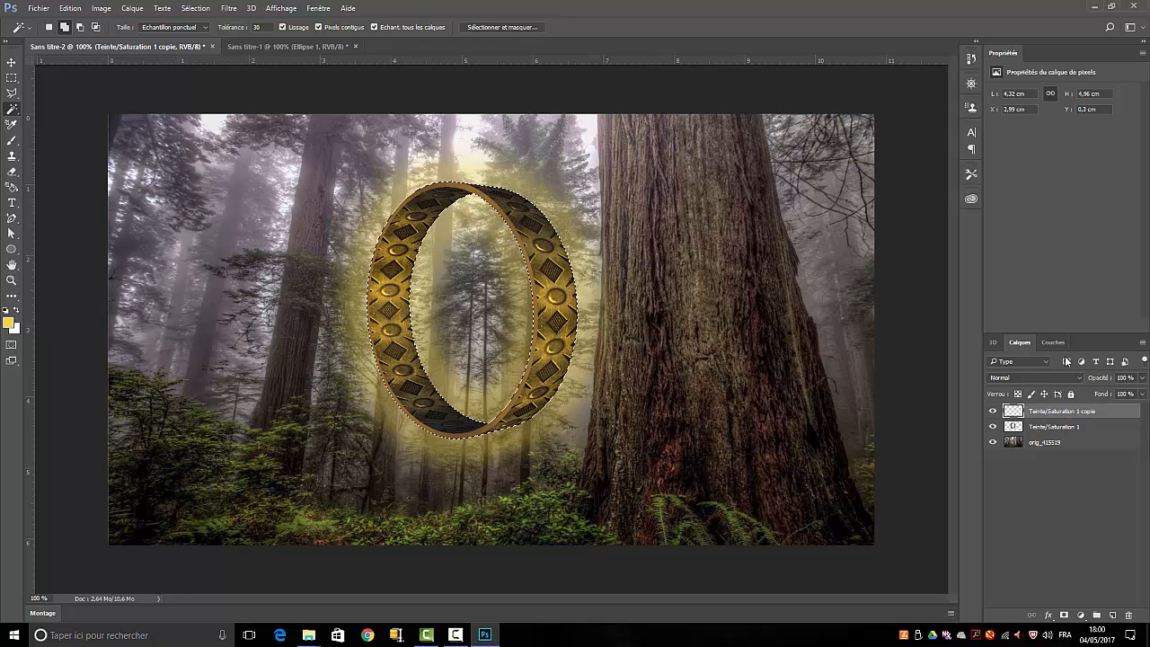
- Try the Incrustation blend mode on the glow layer and settle on Lumière tamisée
click(1080, 376)
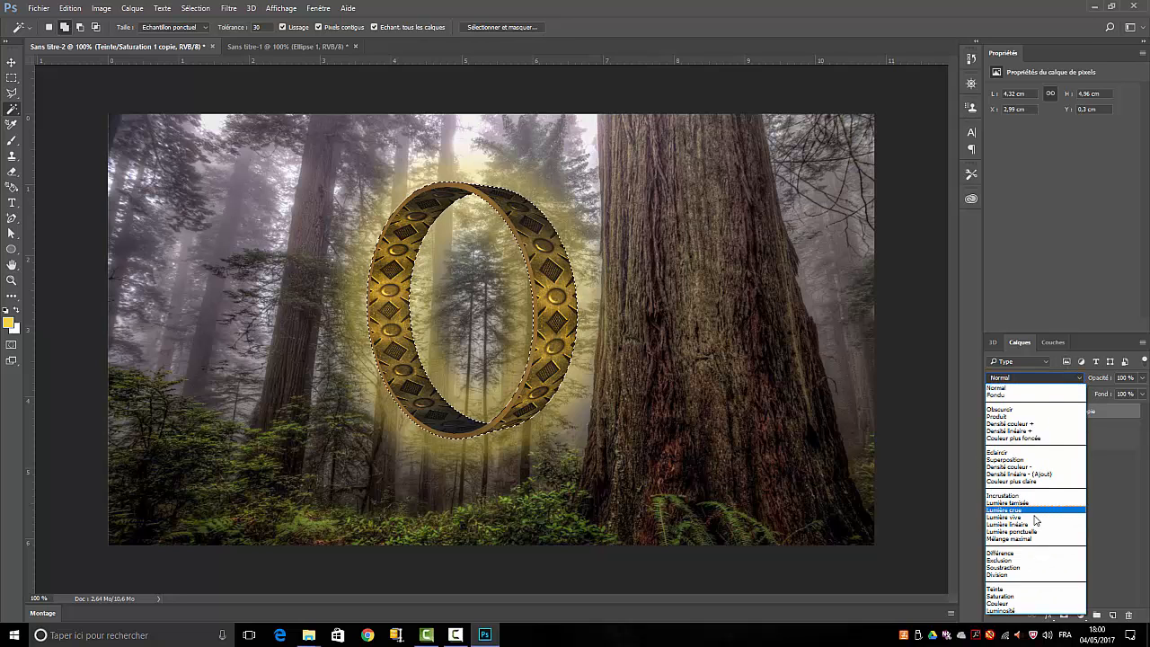
click(1012, 499)
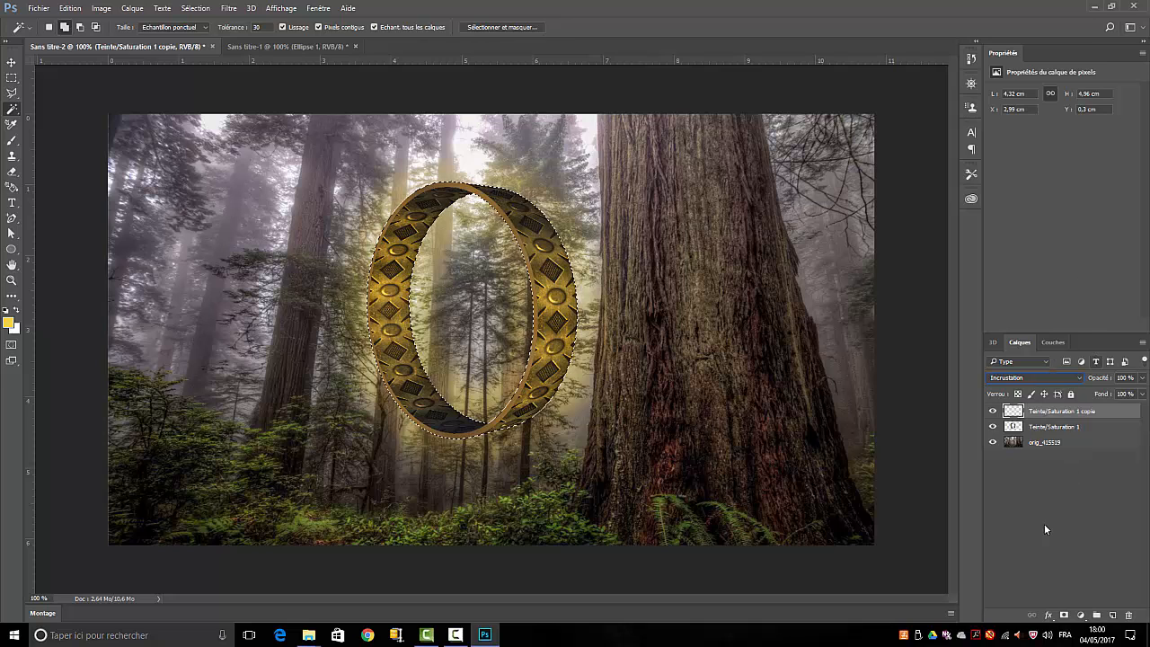
click(1079, 377)
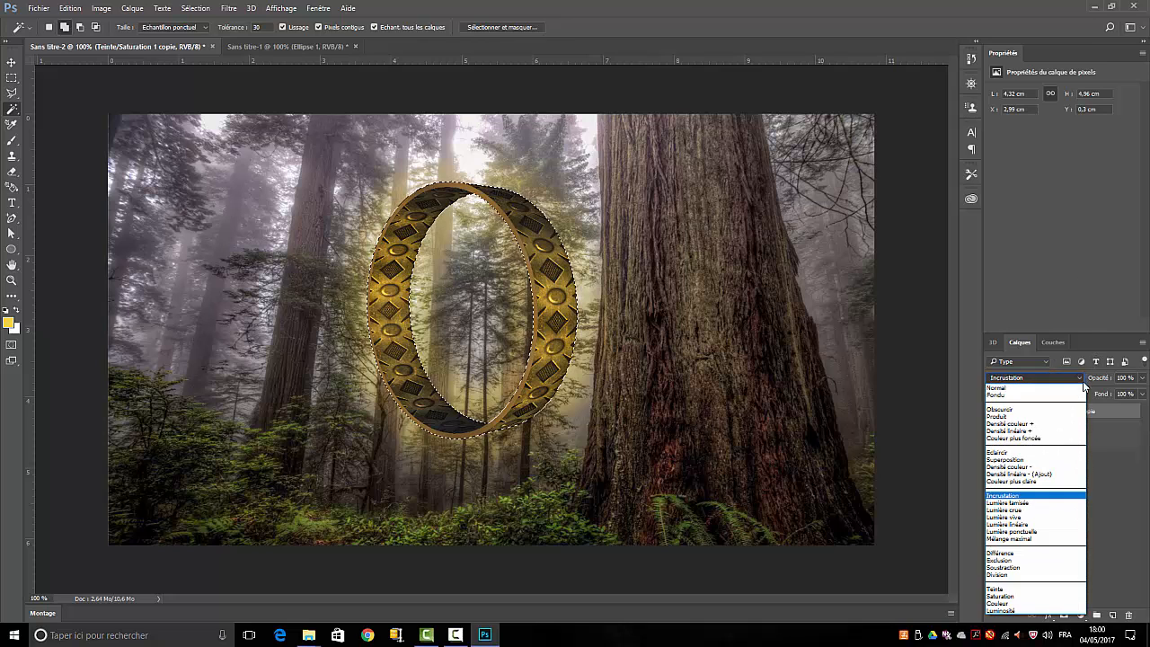
click(1019, 502)
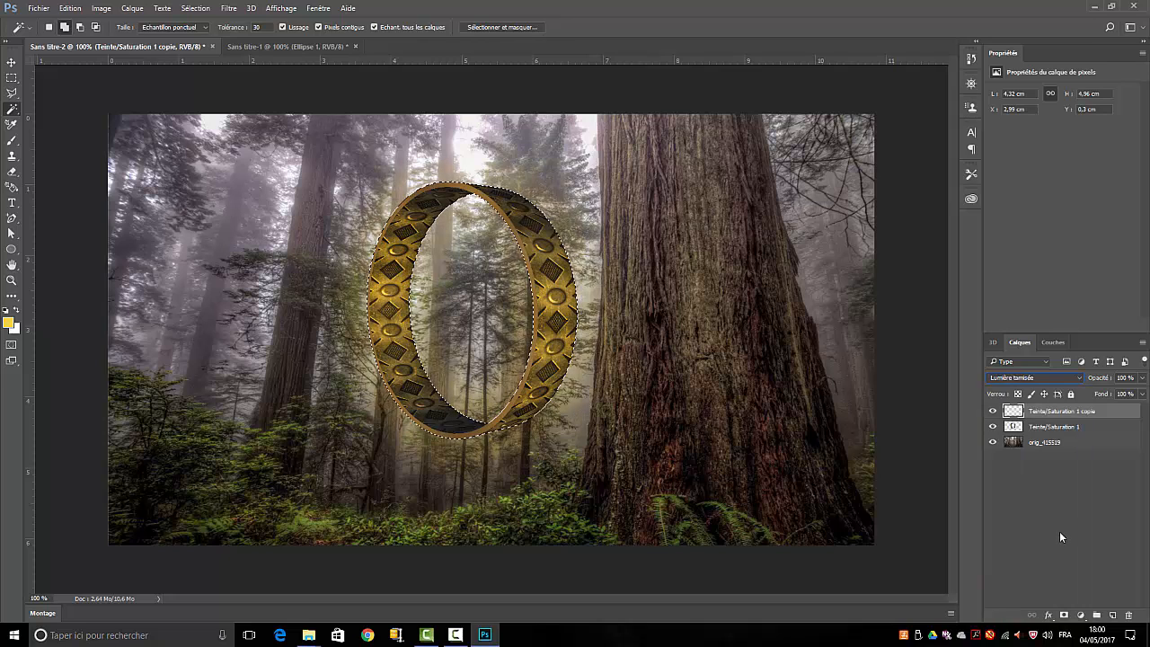
- Deselect the glow layer and clear the ring-shaped selection
click(1068, 485)
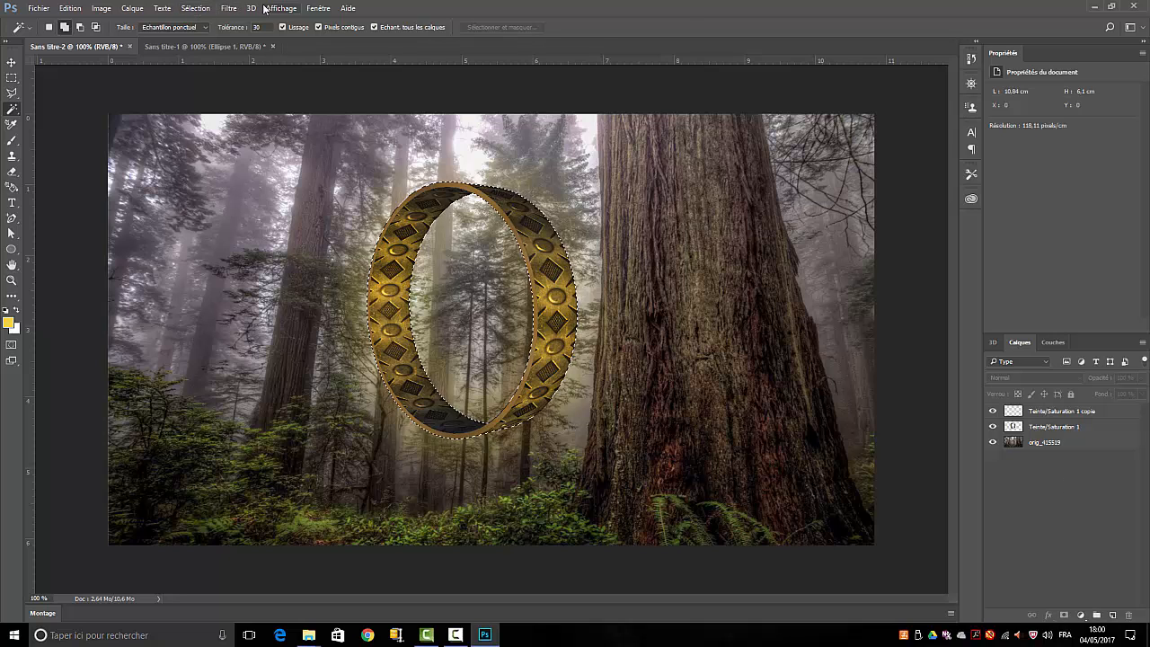
click(195, 8)
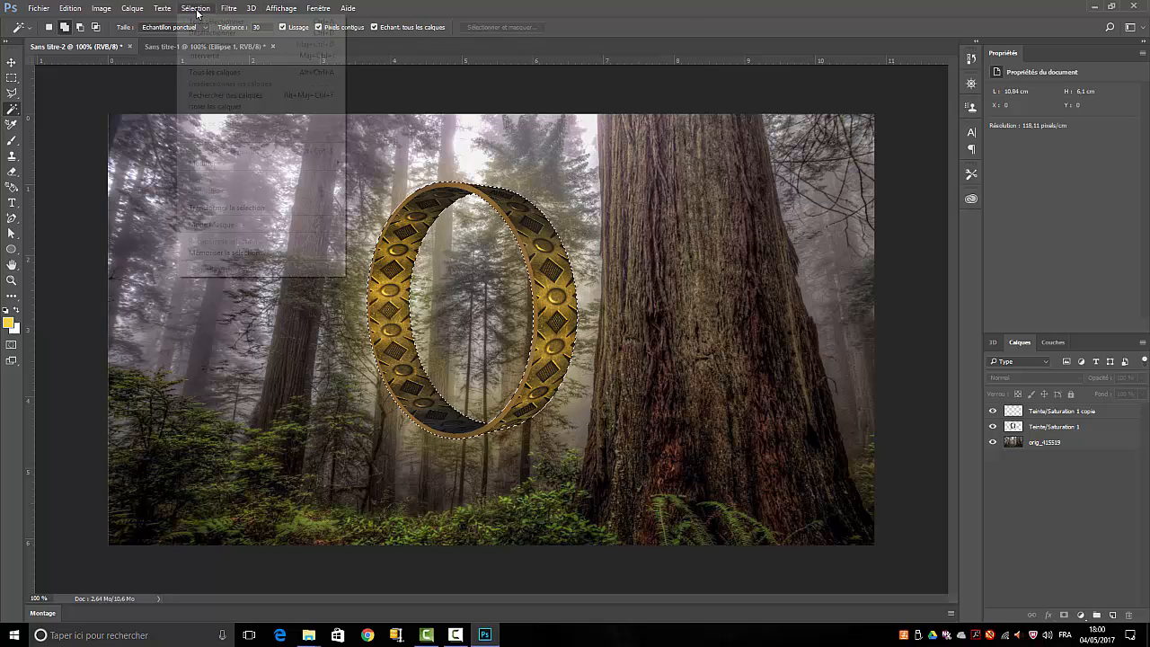
click(204, 36)
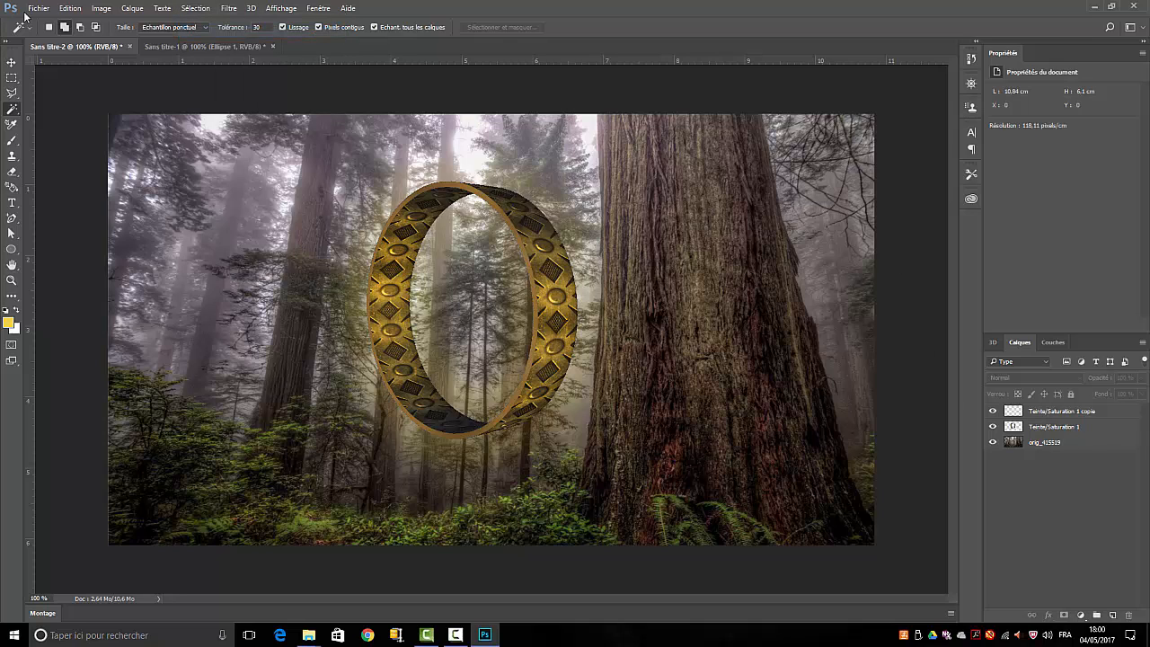
- Add a yellow text reading "TUTO" across the upper part of the ring, in Myriad Pro Regular at 72 pt
click(12, 204)
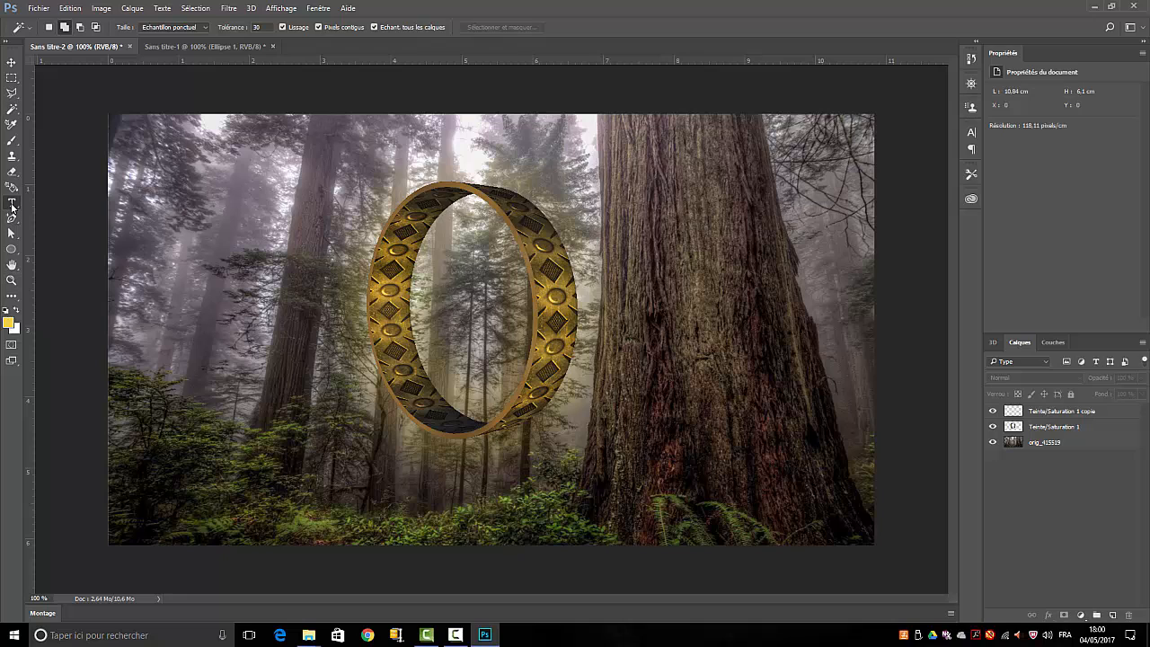
click(203, 294)
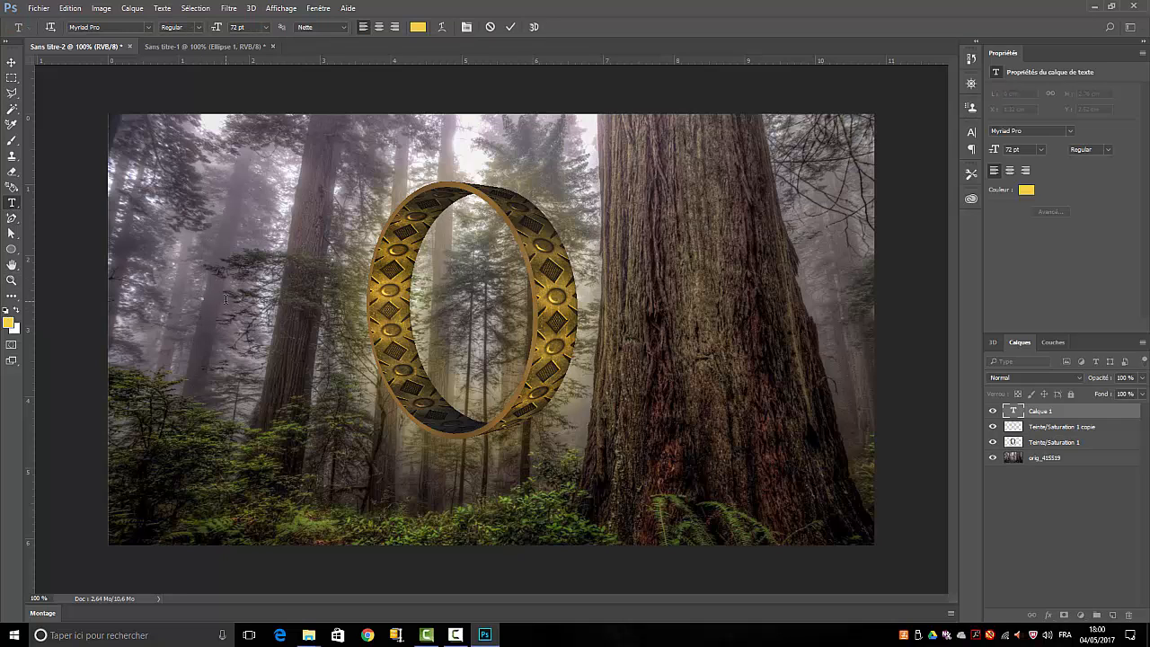
text(T)
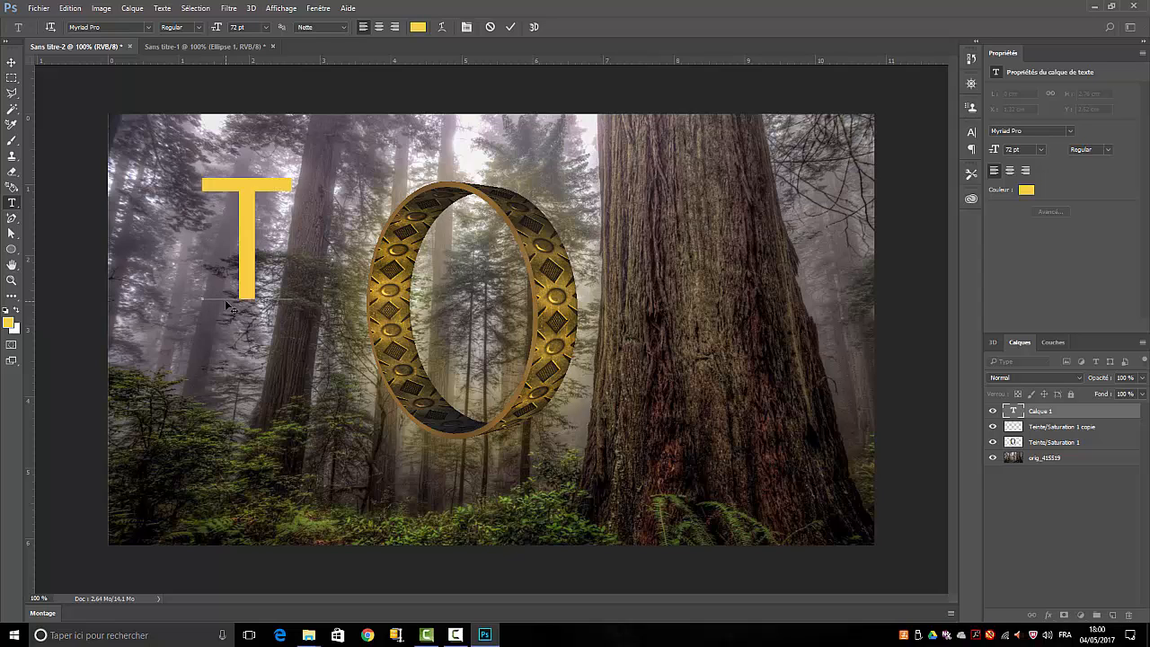
text(U)
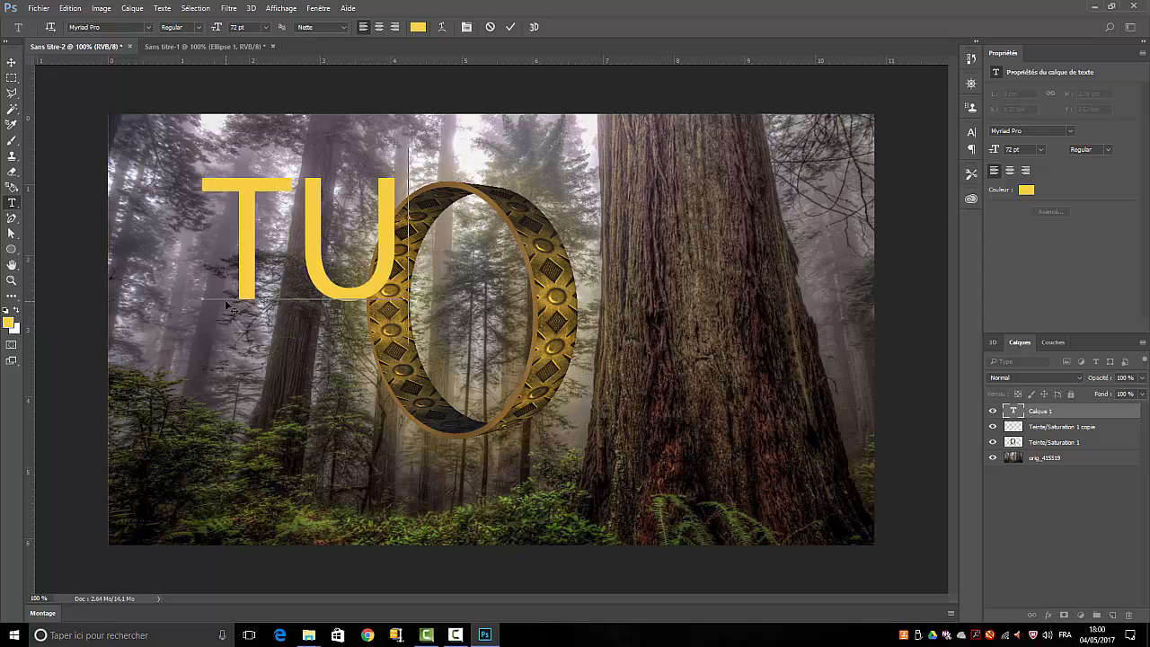
text(TO)
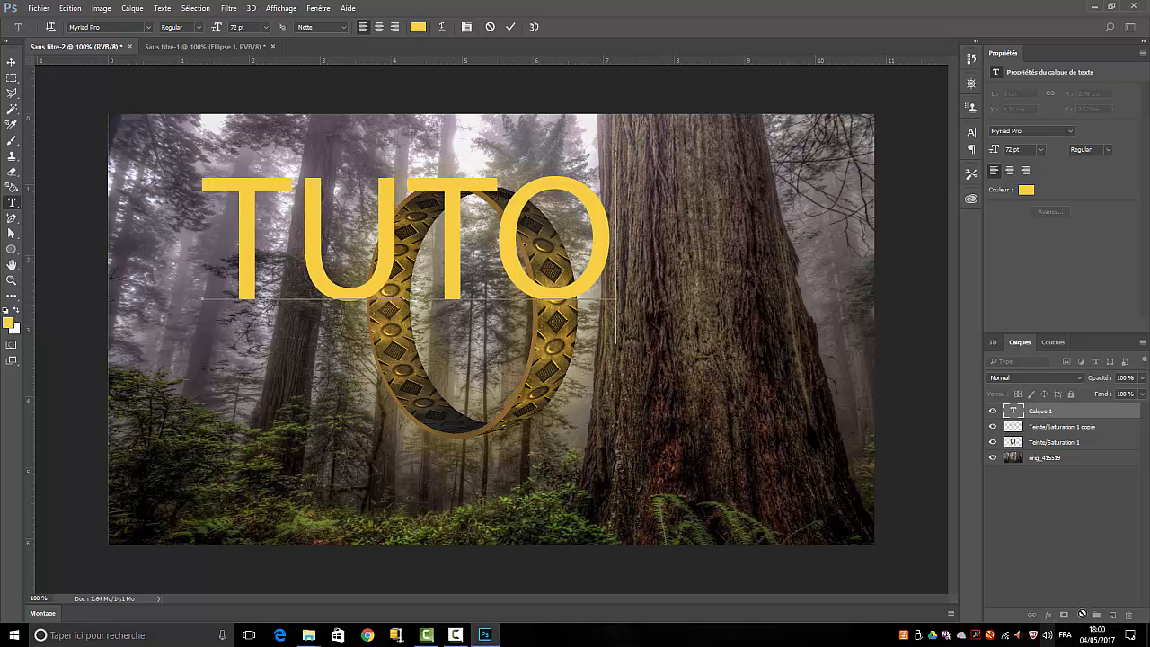
- Set the font size of the TUTO text to 48 pt
double_click(1014, 413)
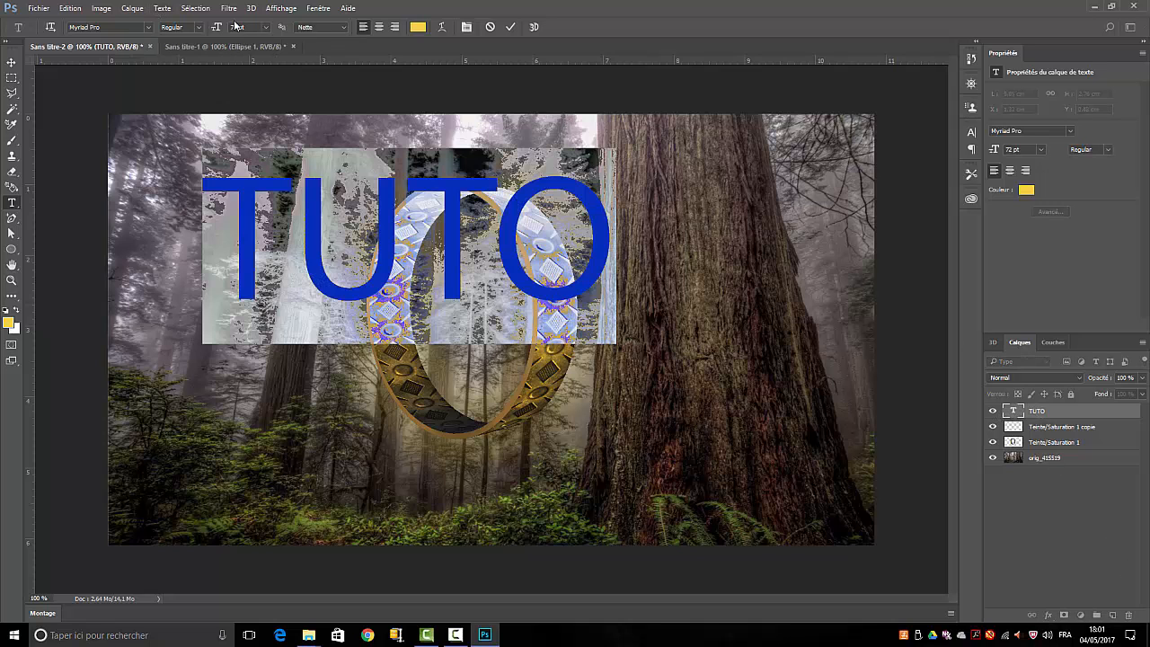
click(266, 28)
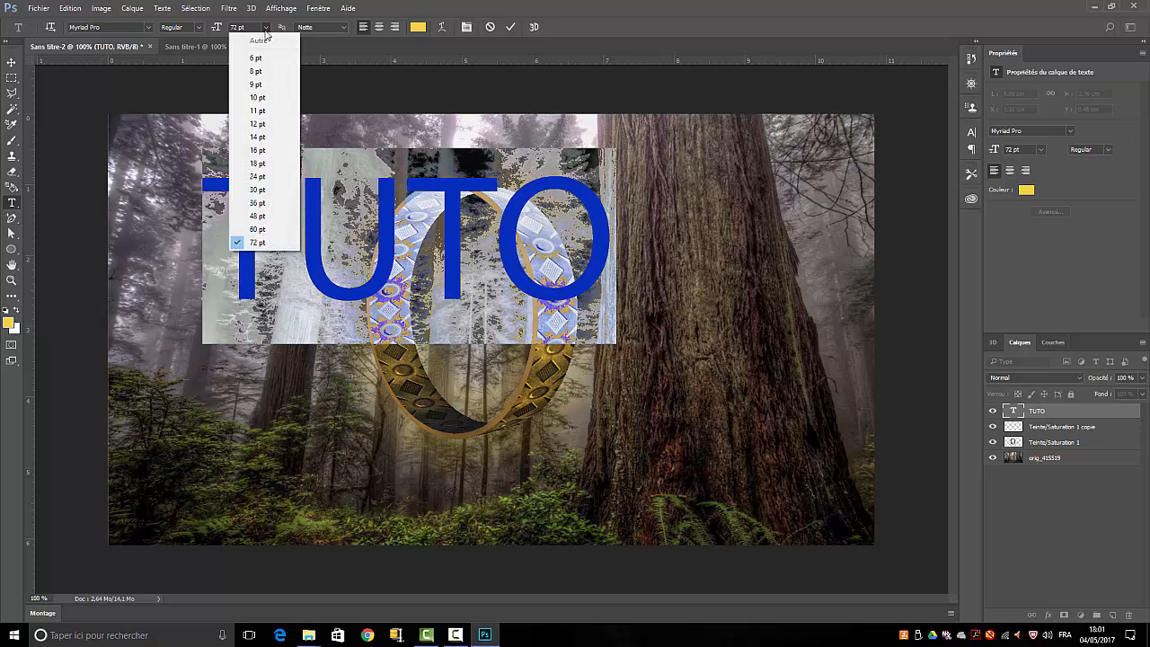
click(263, 218)
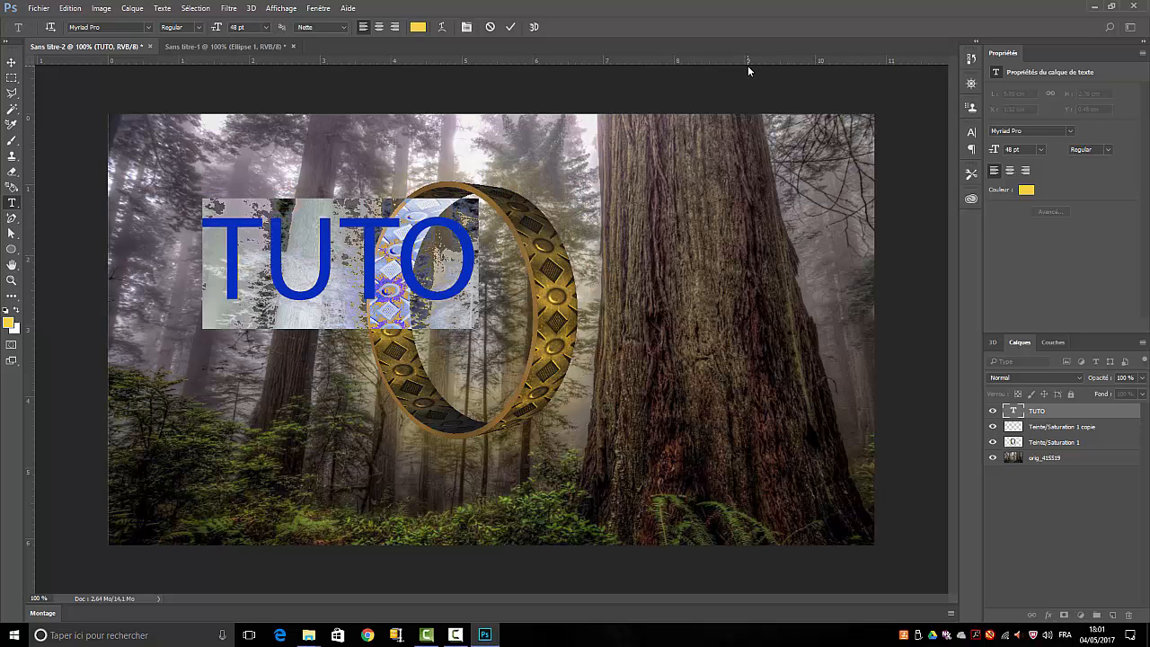
click(1013, 412)
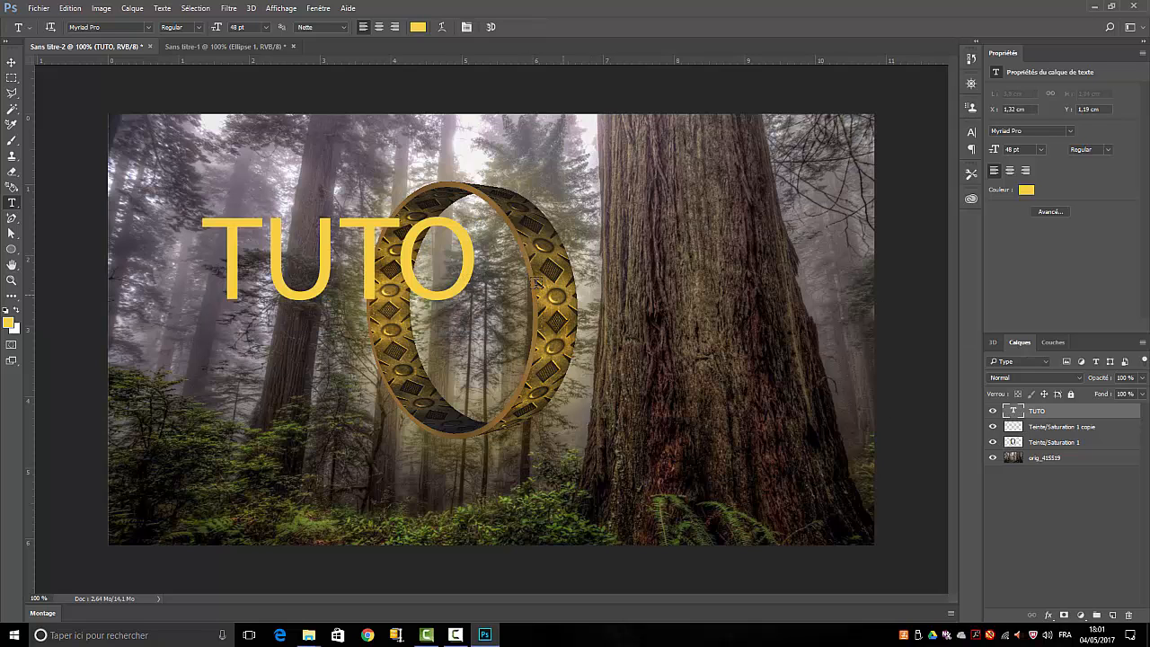
- Extend the TUTO text to read "TUTO DE L'ANNEAU"
click(471, 269)
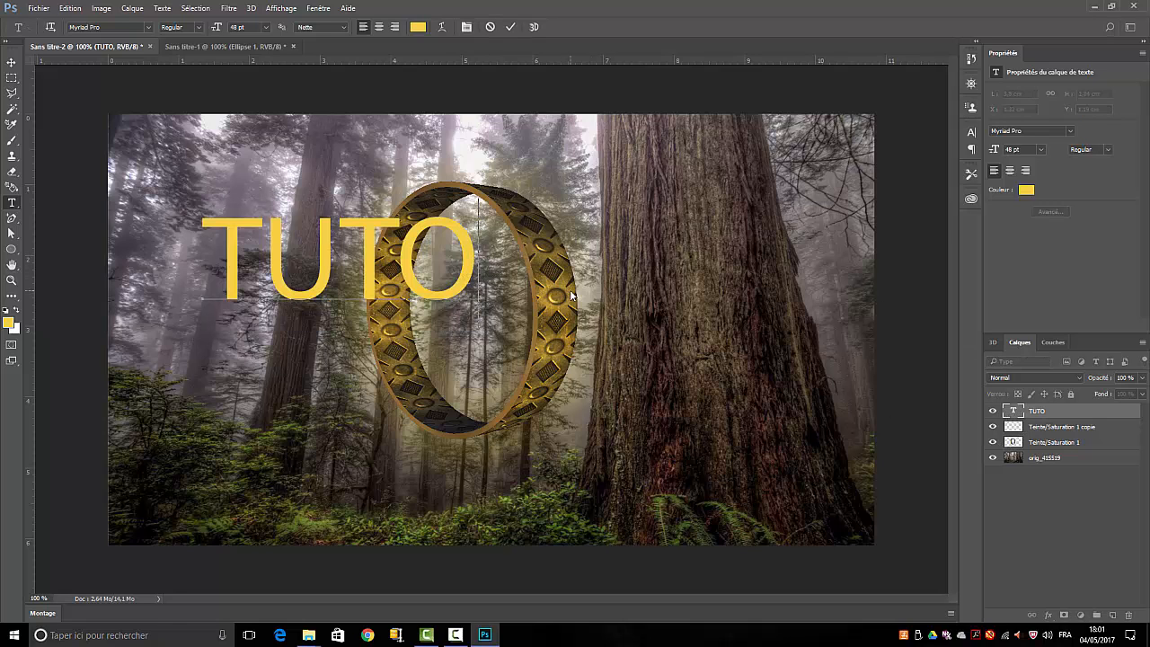
text(d)
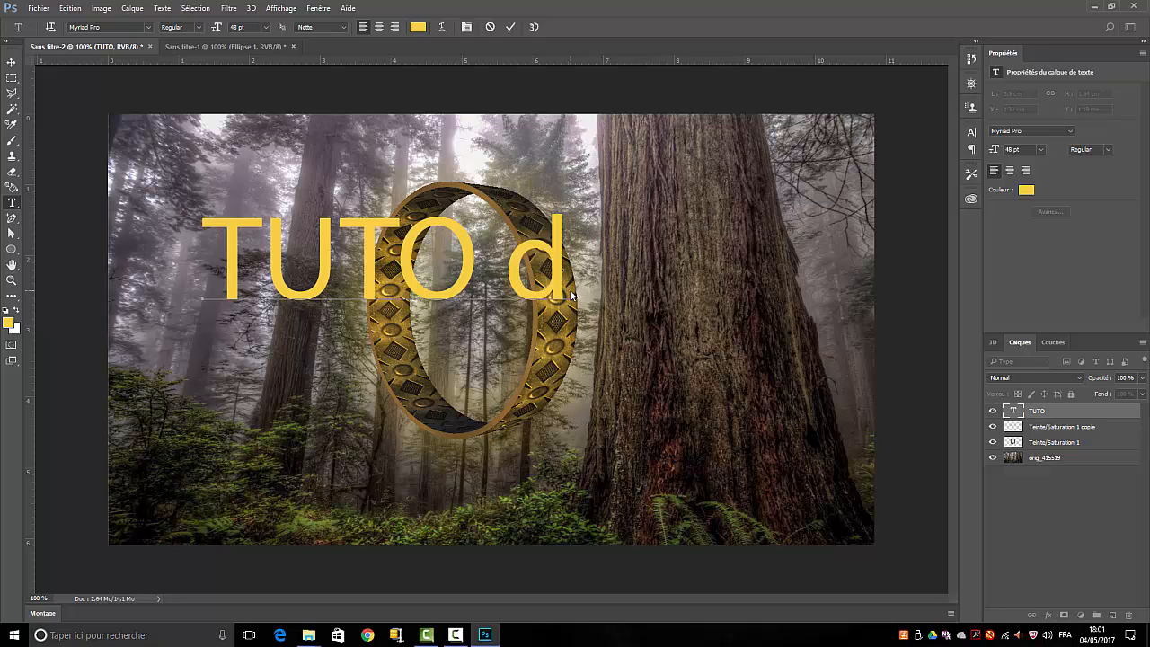
key(BackSpace)
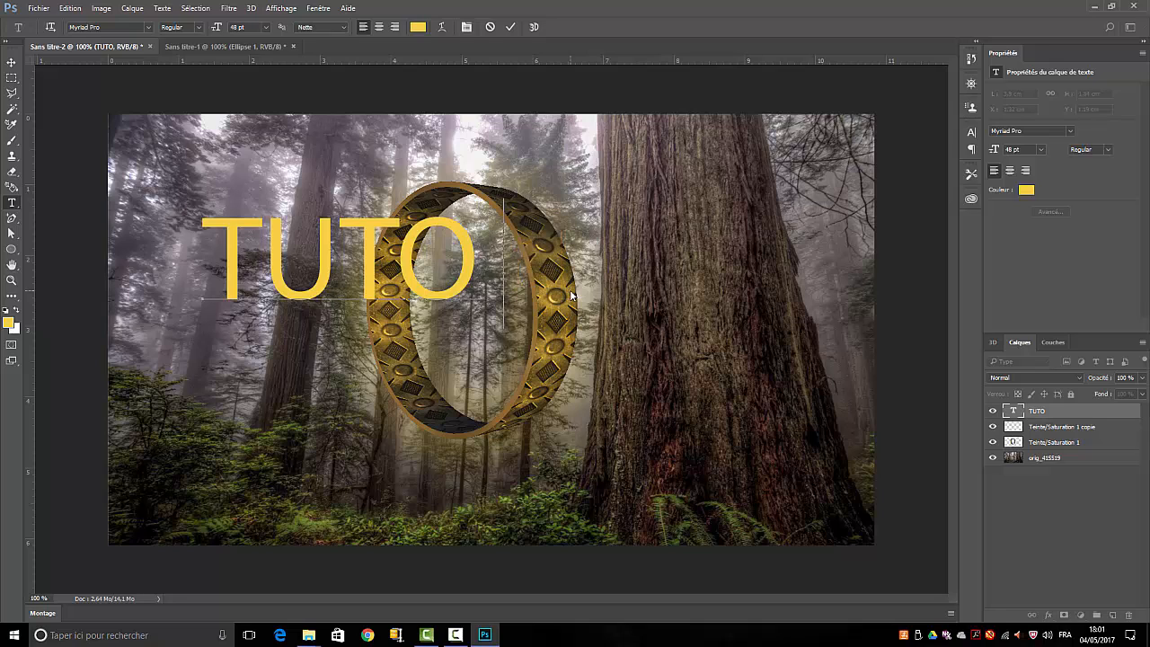
text(DE)
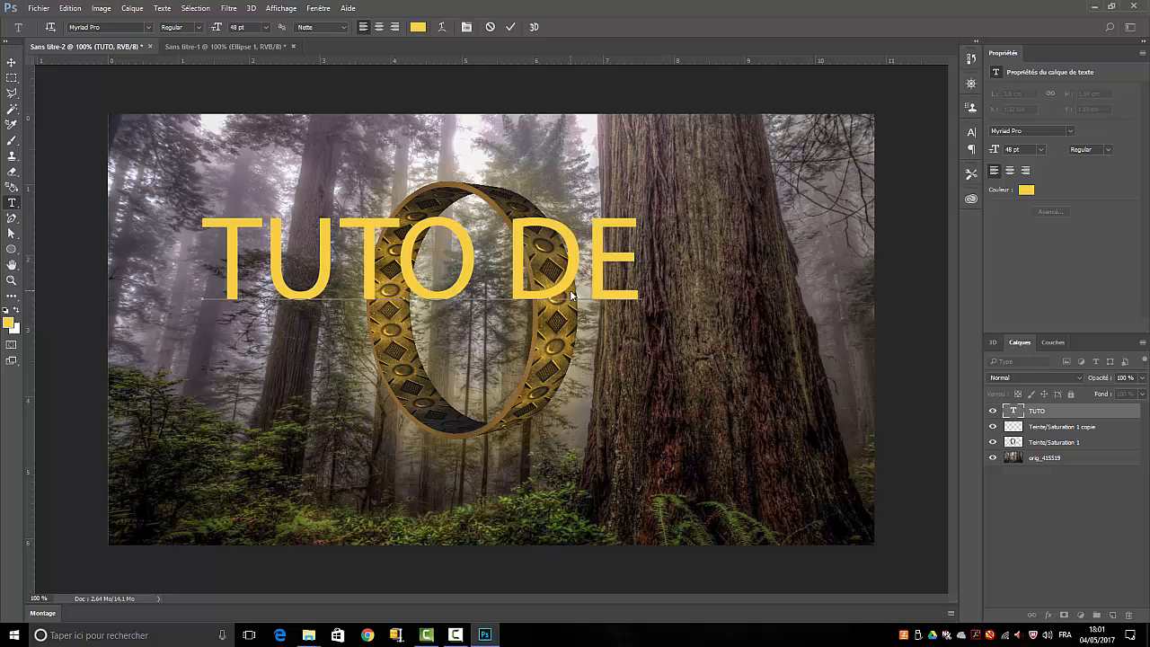
text(L)
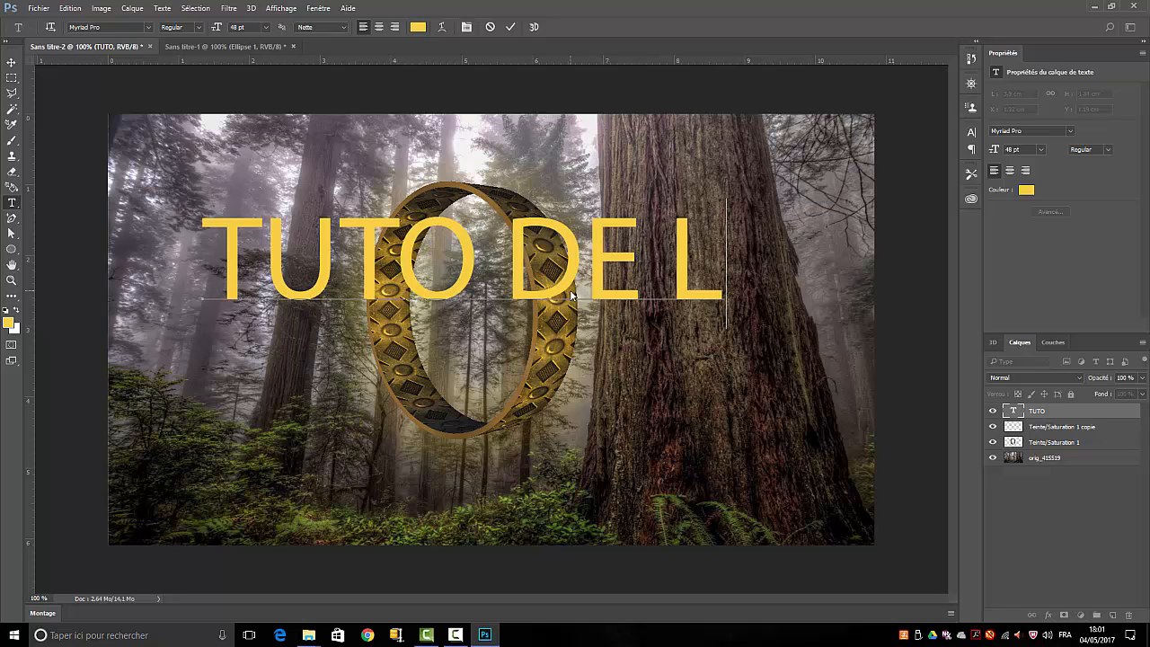
text('A)
text(N)
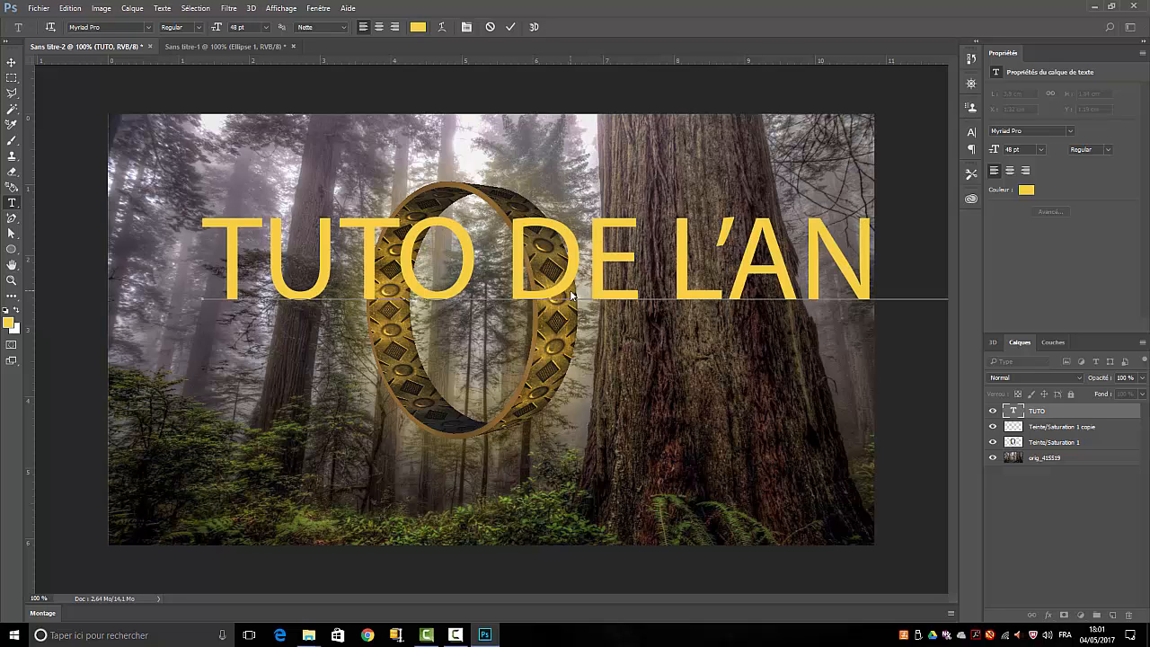
- Set the font size of the whole "TUTO DE L'ANNEAU" title to 30 pt and commit the text
double_click(1012, 412)
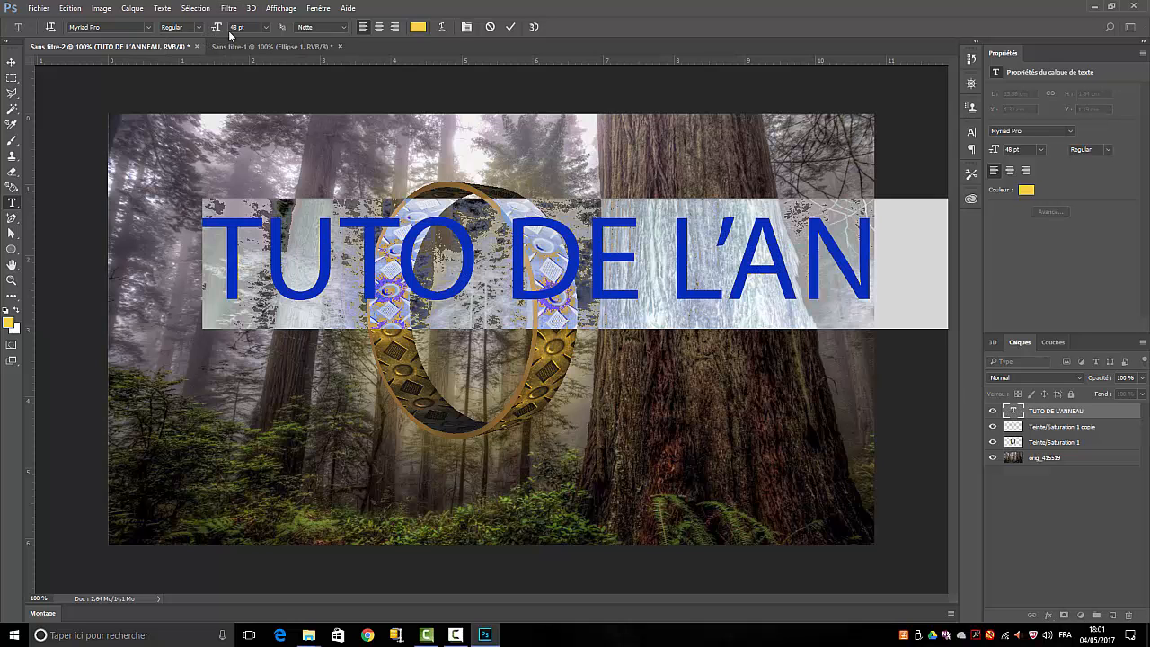
click(267, 30)
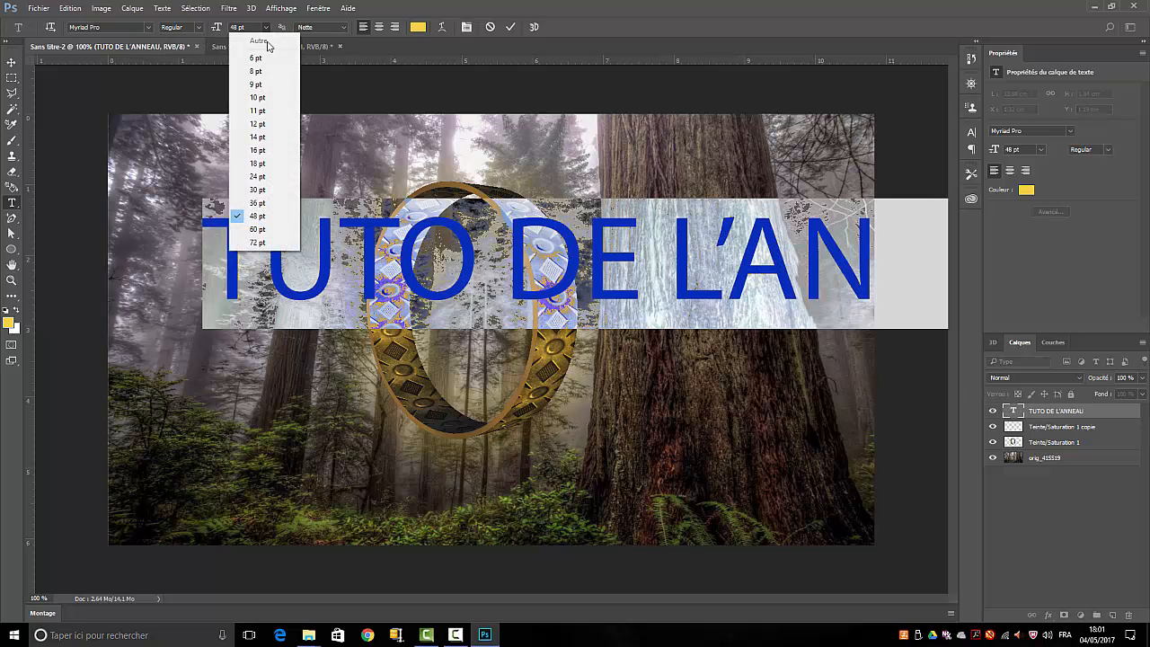
click(263, 190)
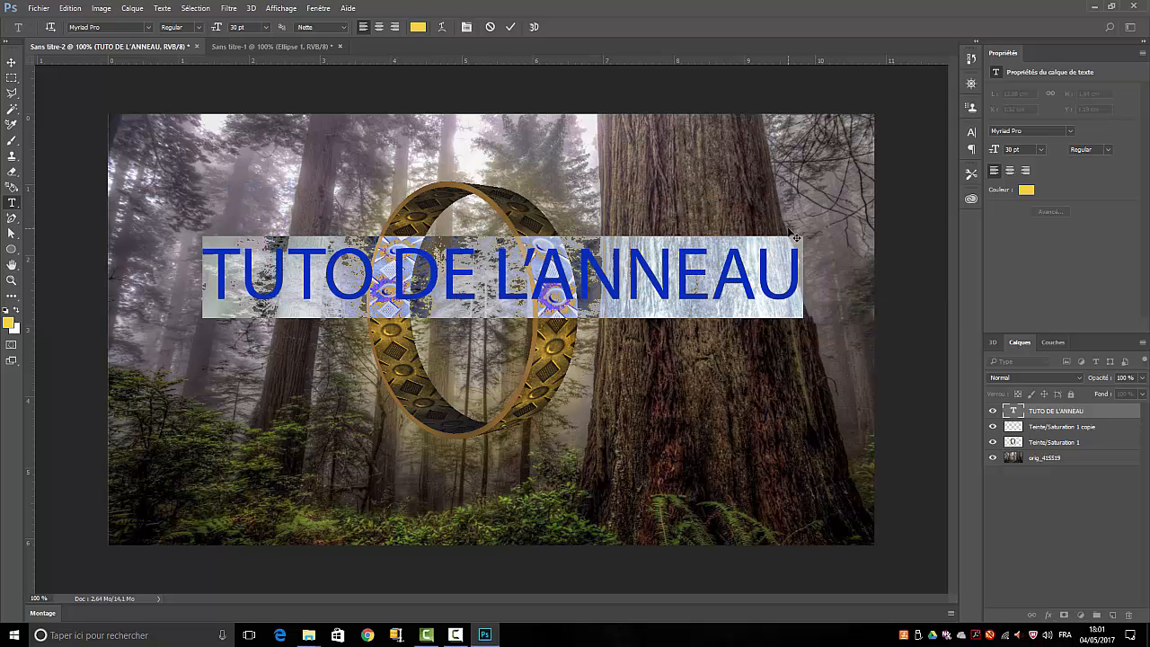
click(510, 27)
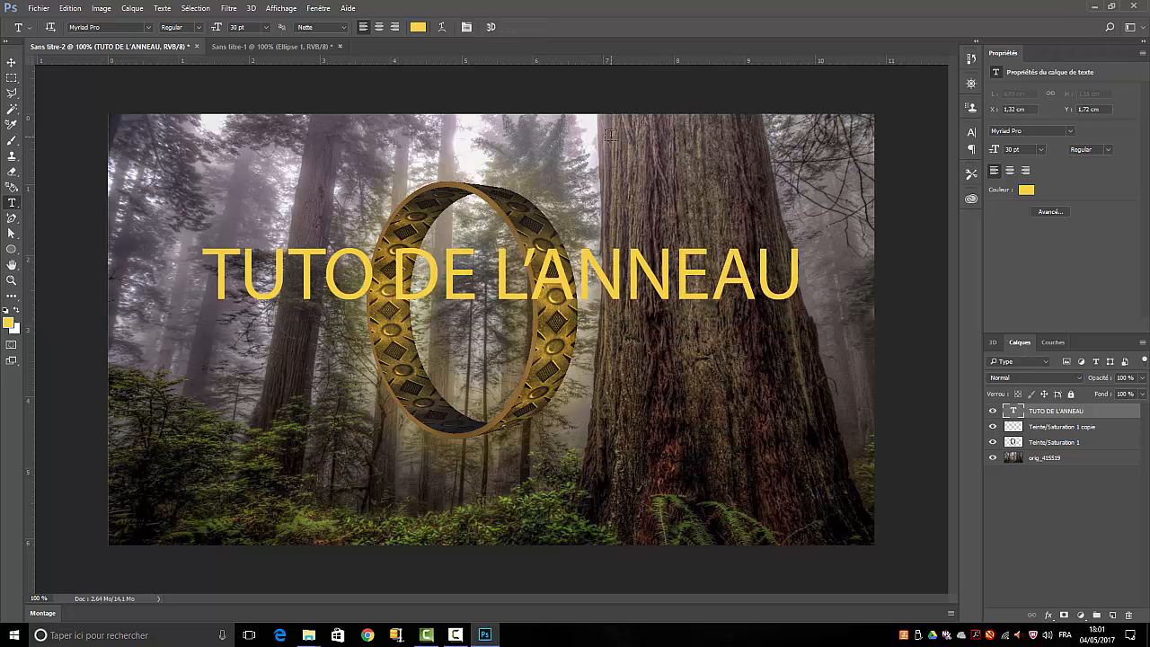
- Show the preset layer styles and apply a yellow button style to the "TUTO DE L'ANNEAU" text
click(318, 9)
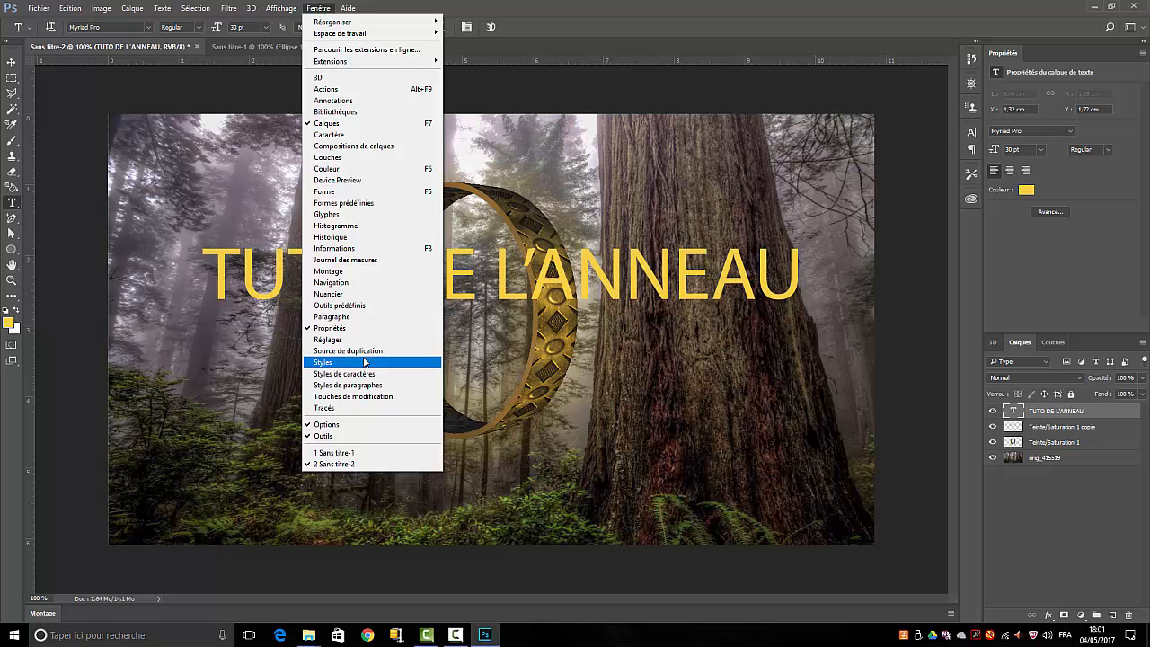
click(332, 363)
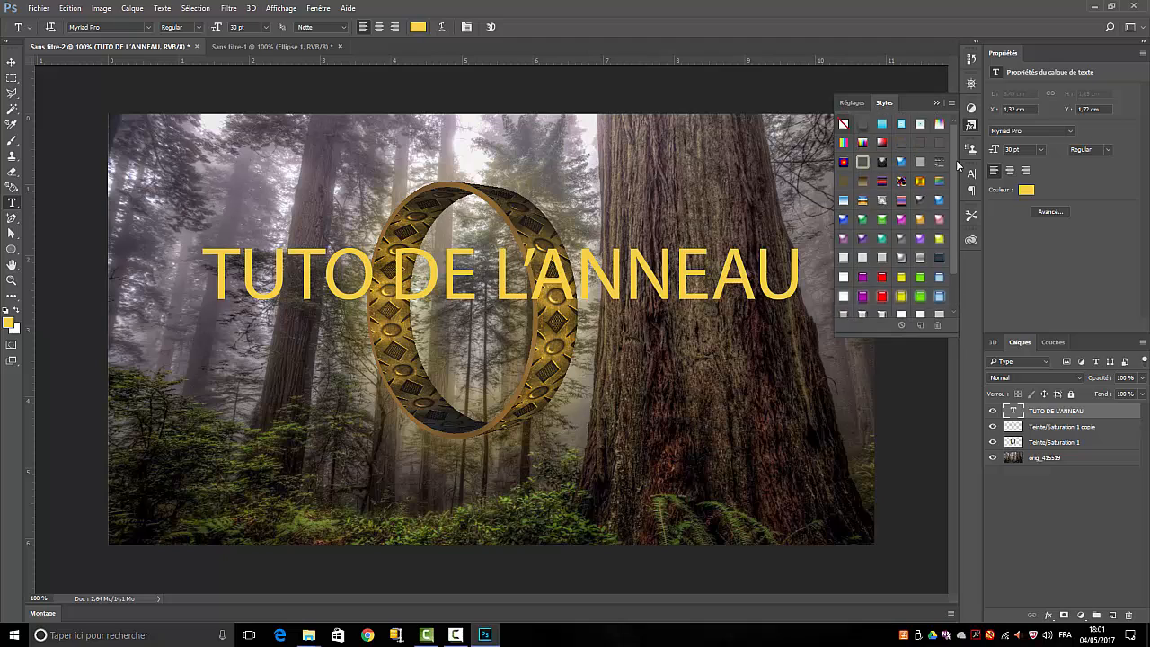
click(900, 278)
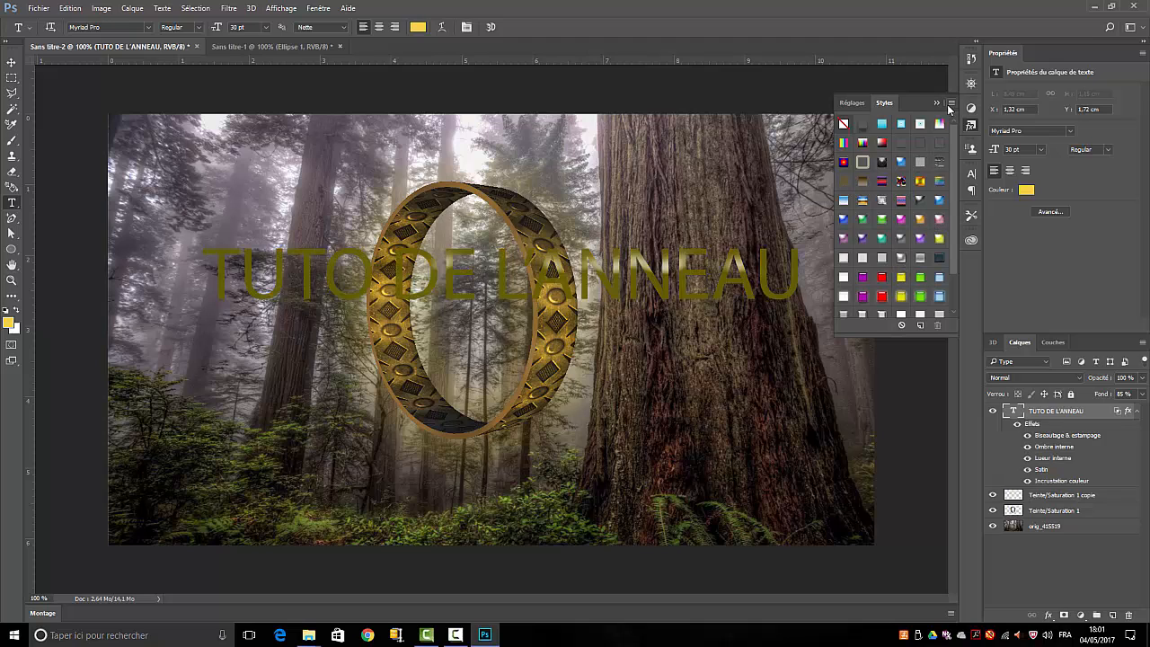
- Append the Textures style set to the current layer style presets
click(950, 104)
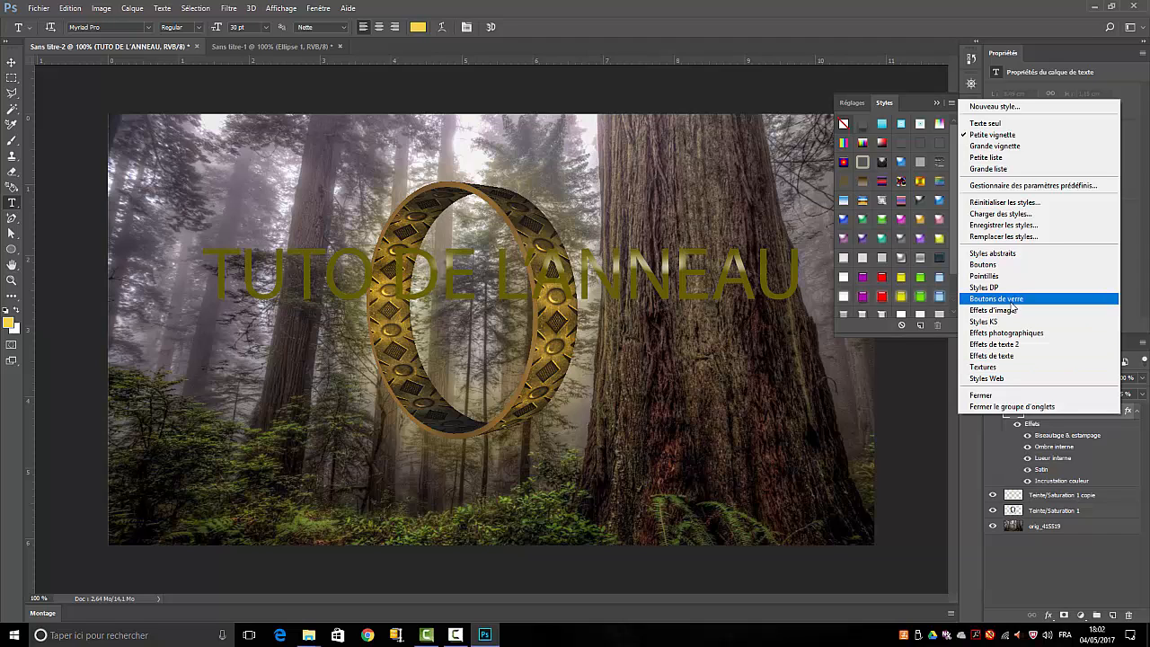
click(983, 366)
click(670, 233)
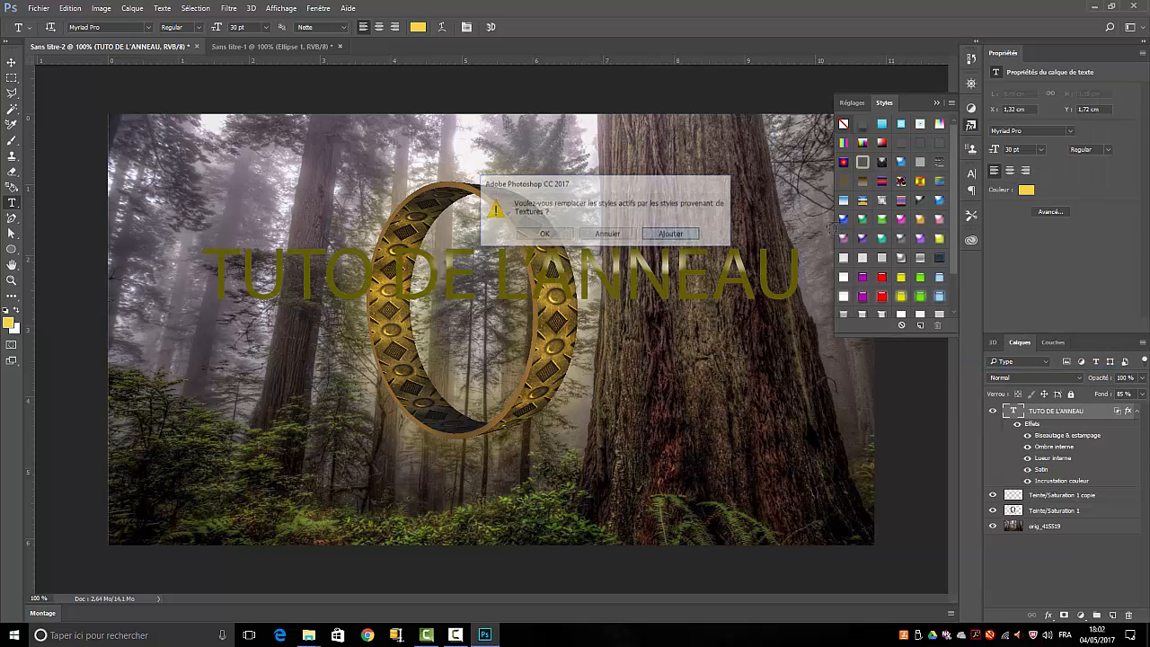
- Try an orange gradient style and a grey patterned style on the "TUTO DE L'ANNEAU" text
drag(954, 215, 951, 291)
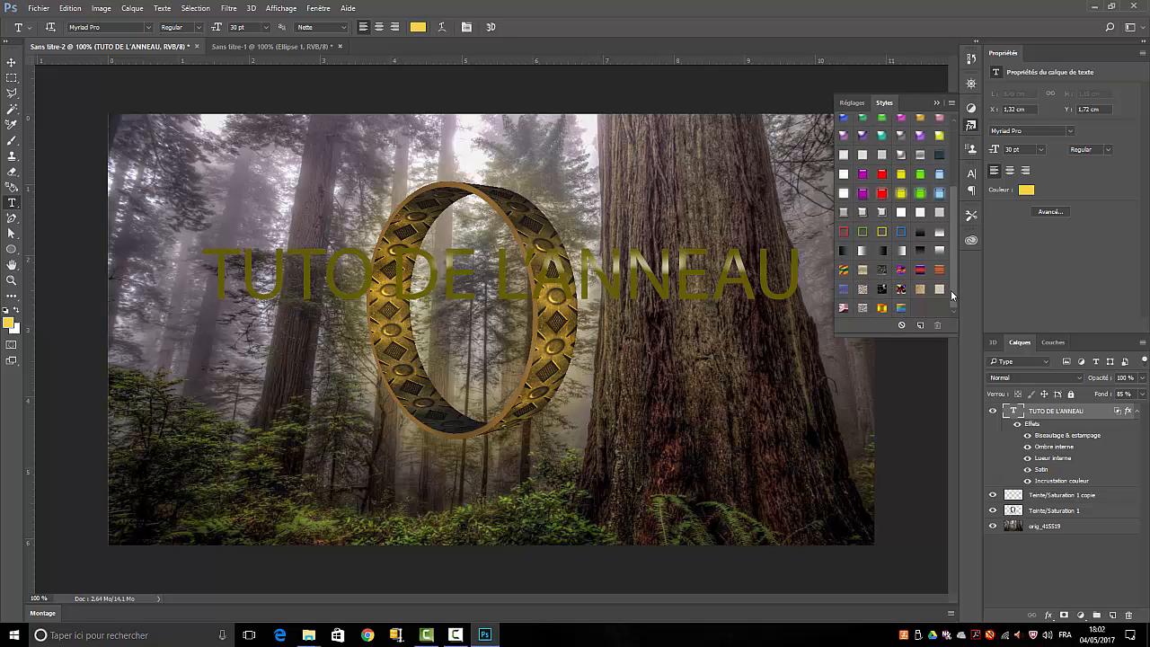
click(882, 308)
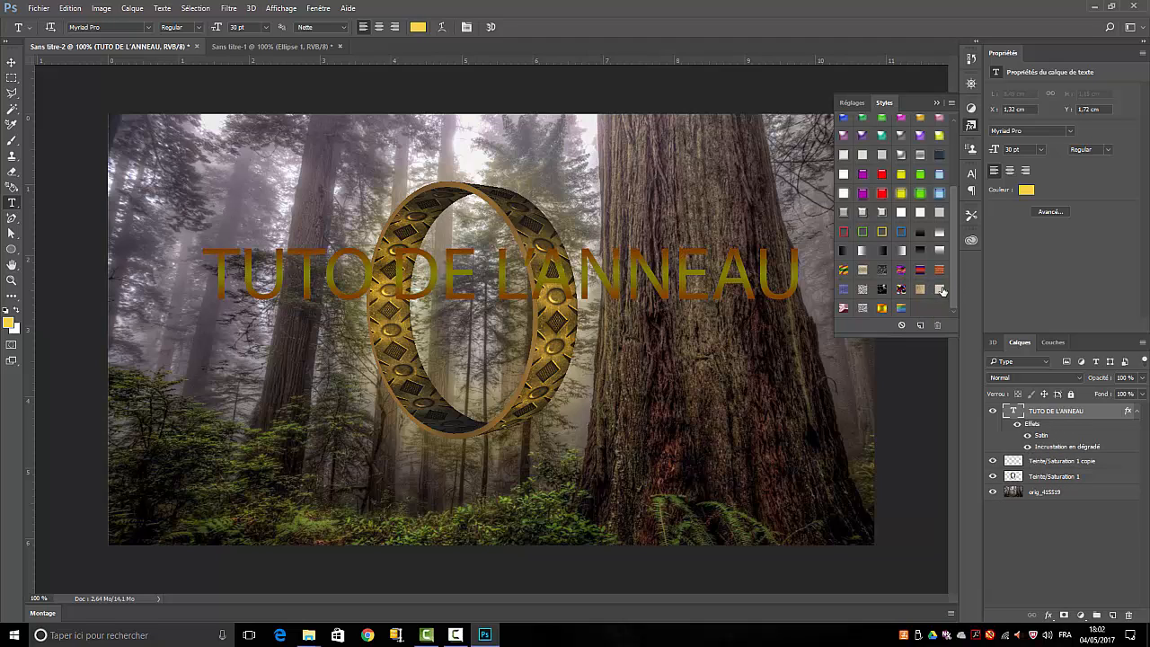
drag(952, 253, 955, 199)
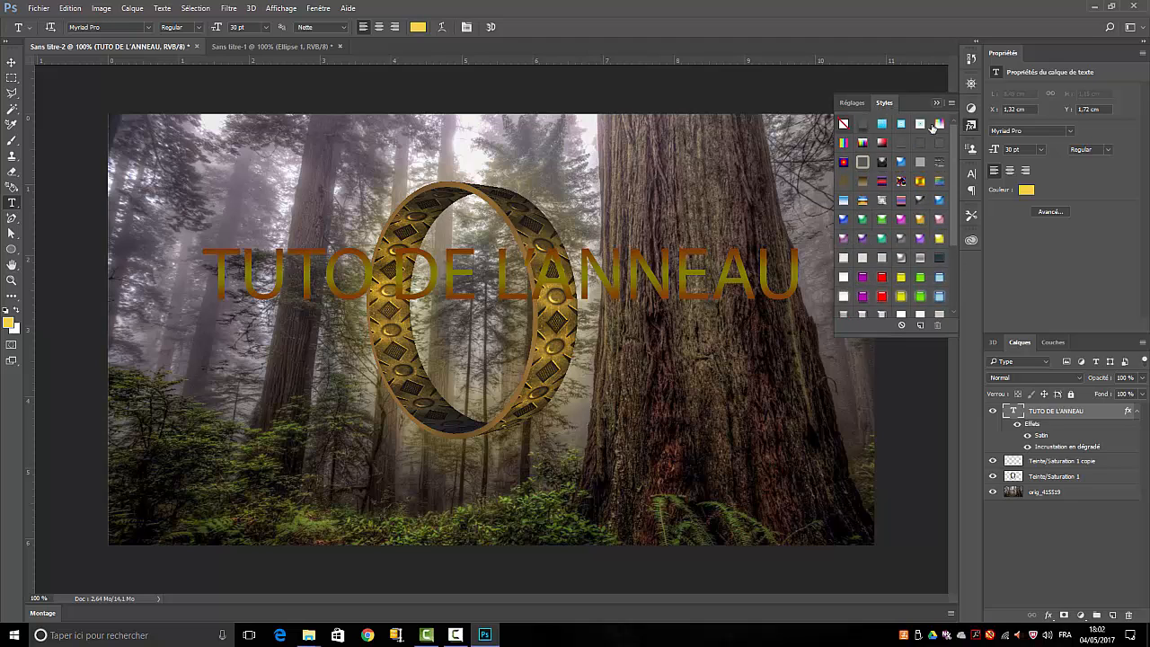
click(902, 260)
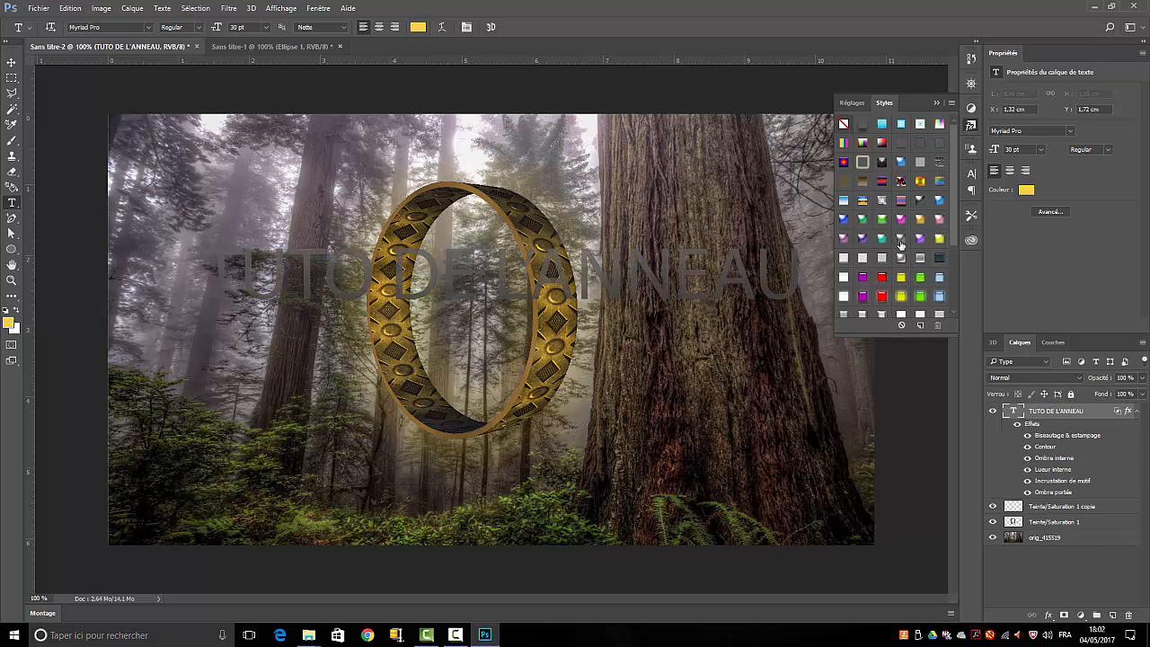
- Apply a bevelled gradient style to the title, set its inner glow gradient to "Premier plan -> arrière-plan", and hide the style presets
click(921, 239)
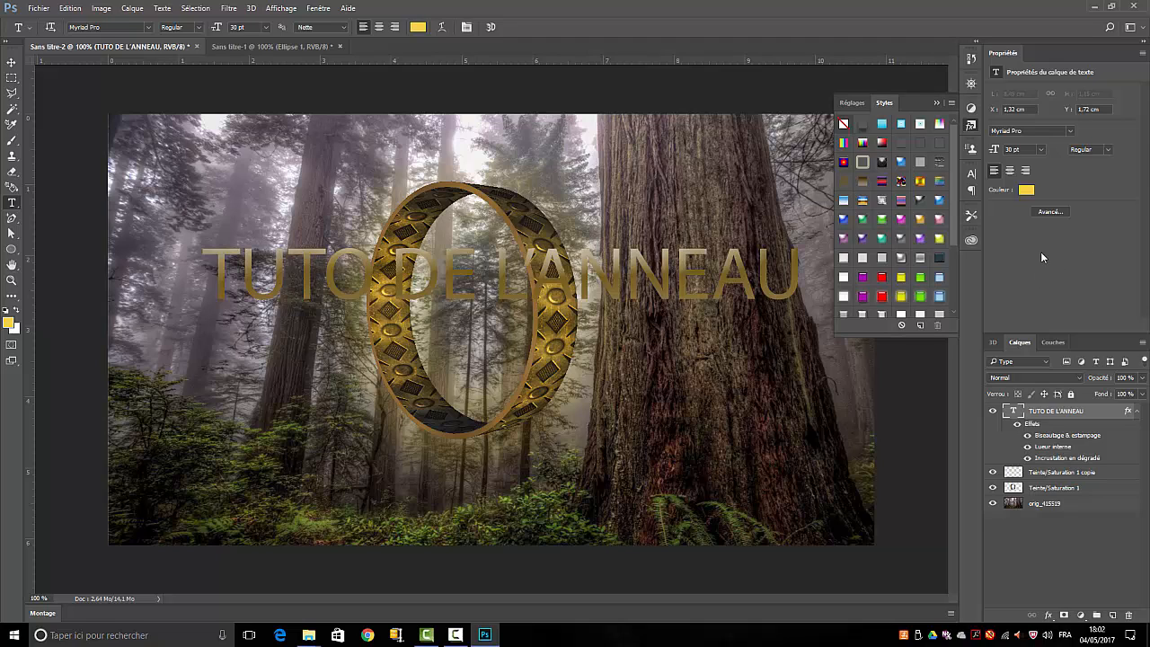
double_click(1048, 449)
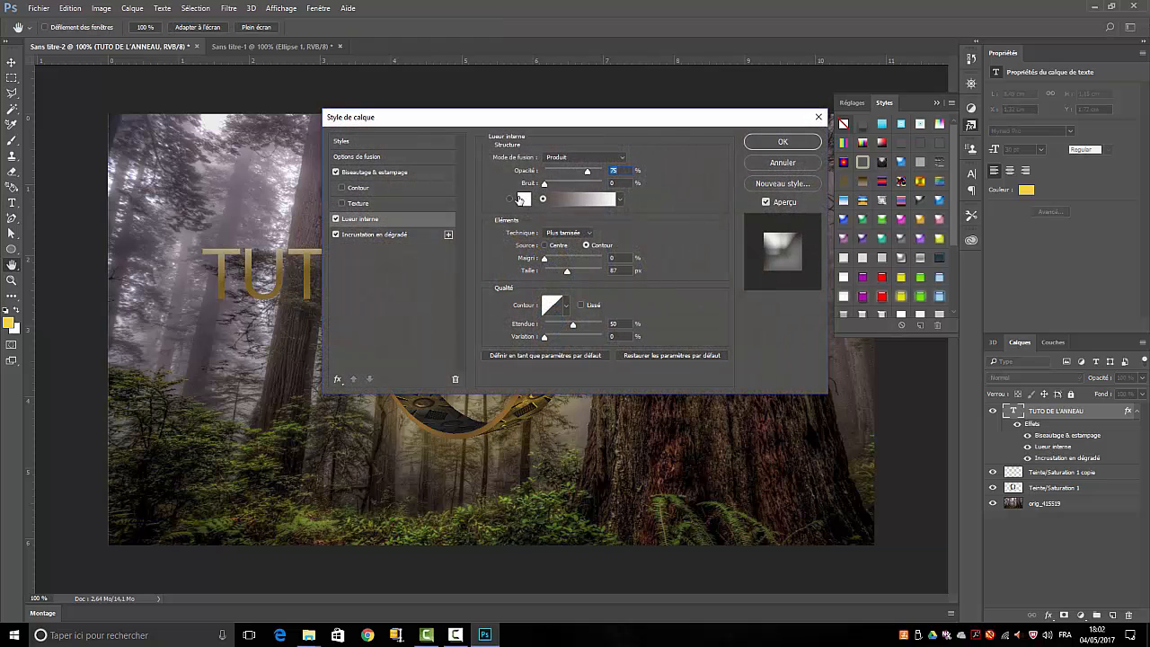
click(565, 199)
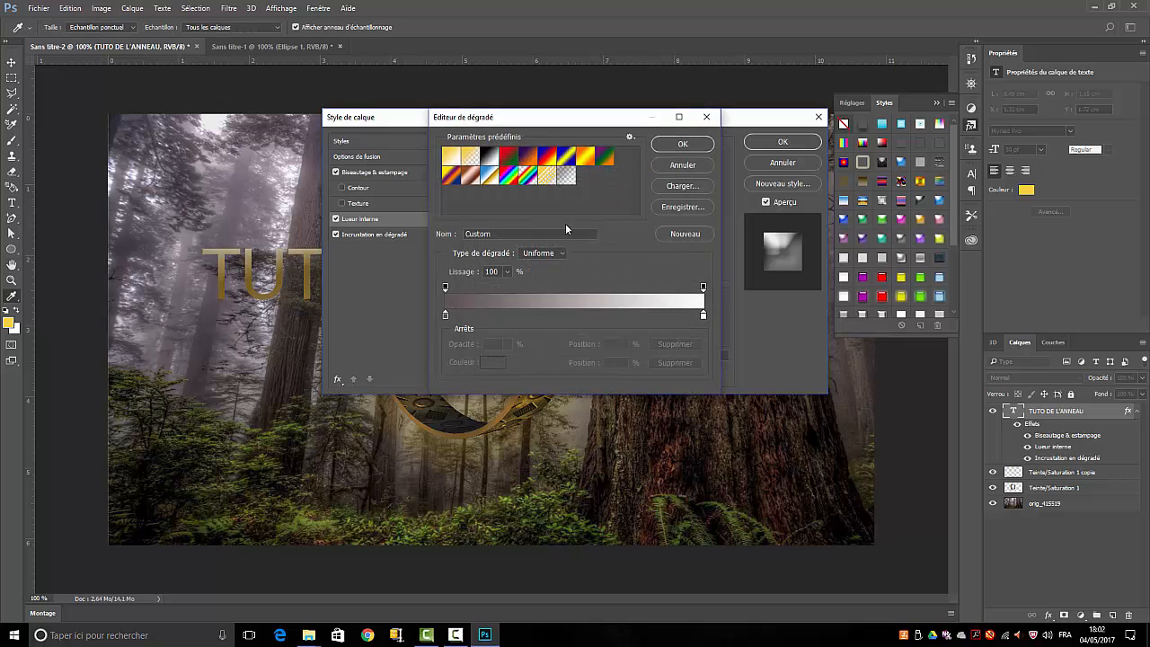
click(452, 160)
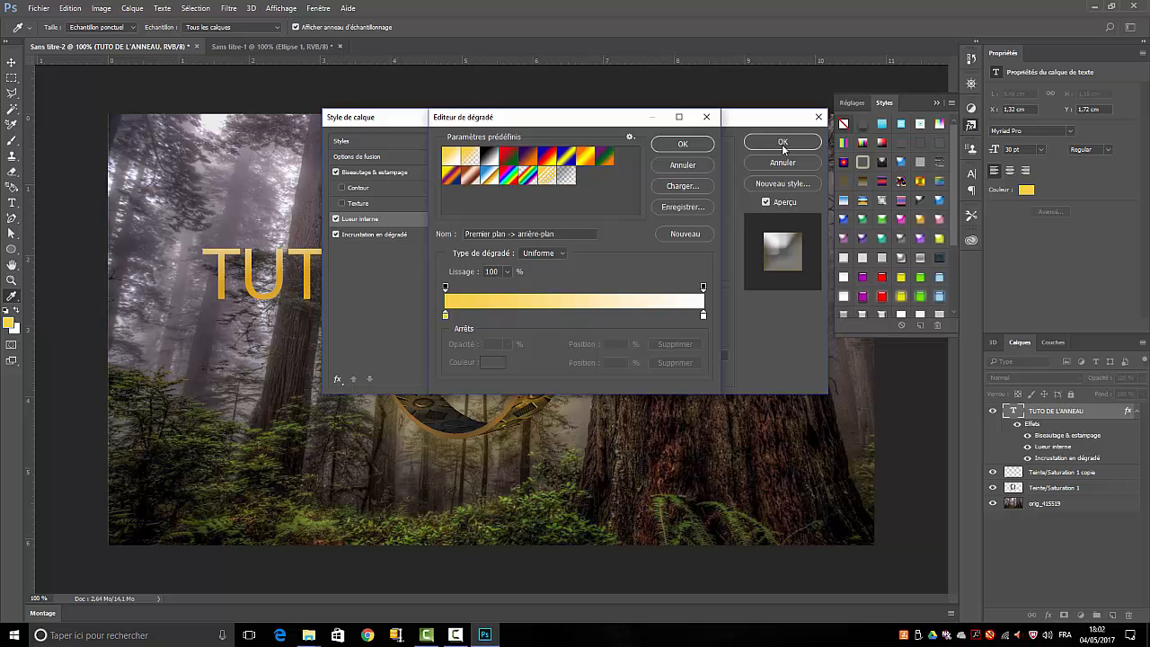
click(683, 143)
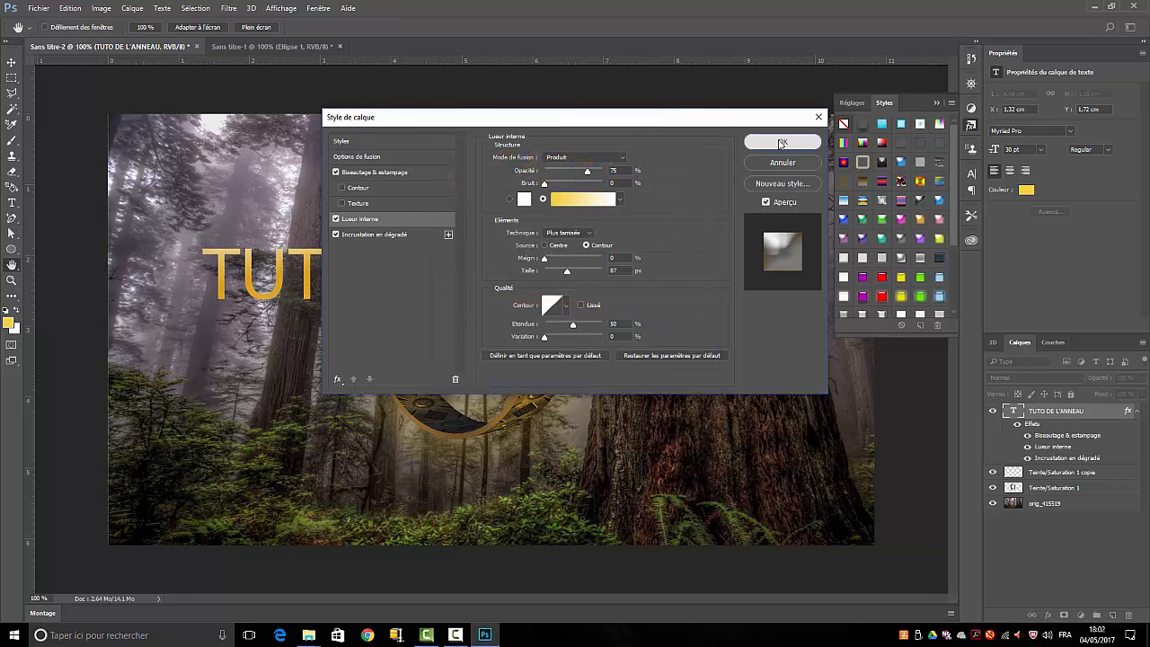
click(783, 141)
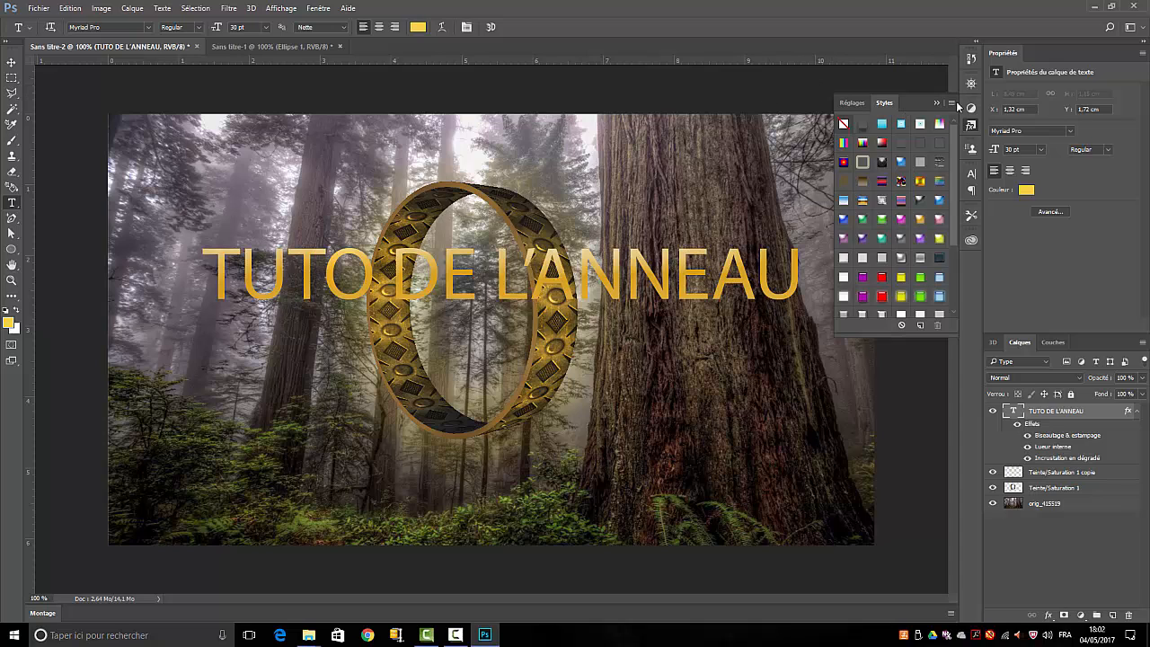
click(951, 104)
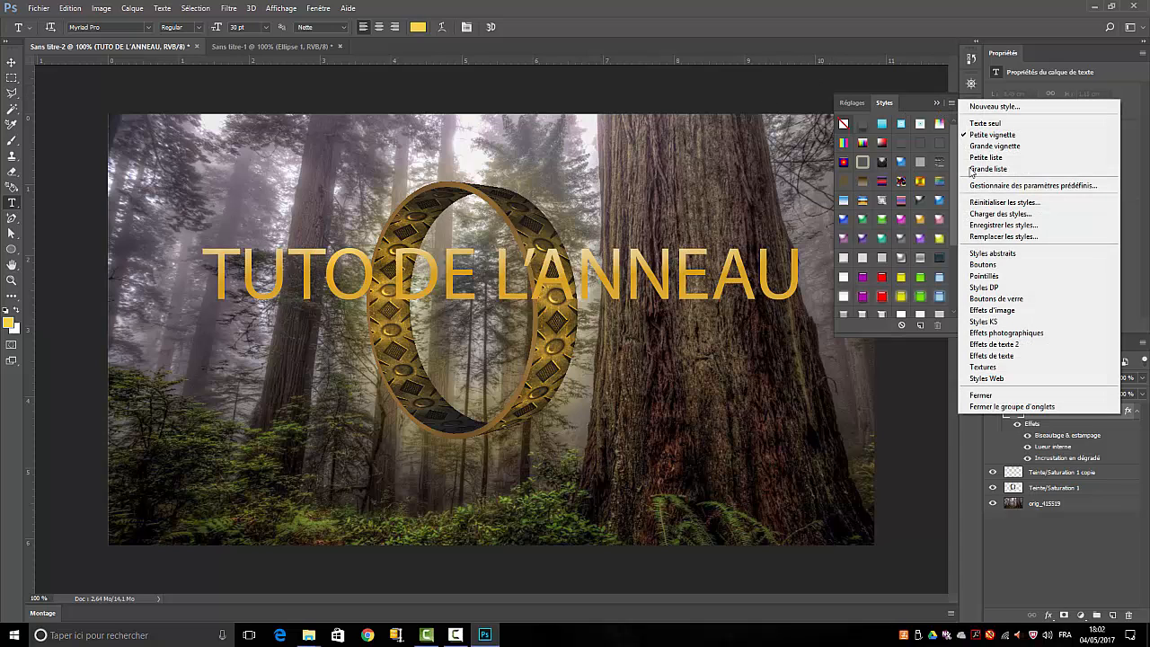
click(1002, 407)
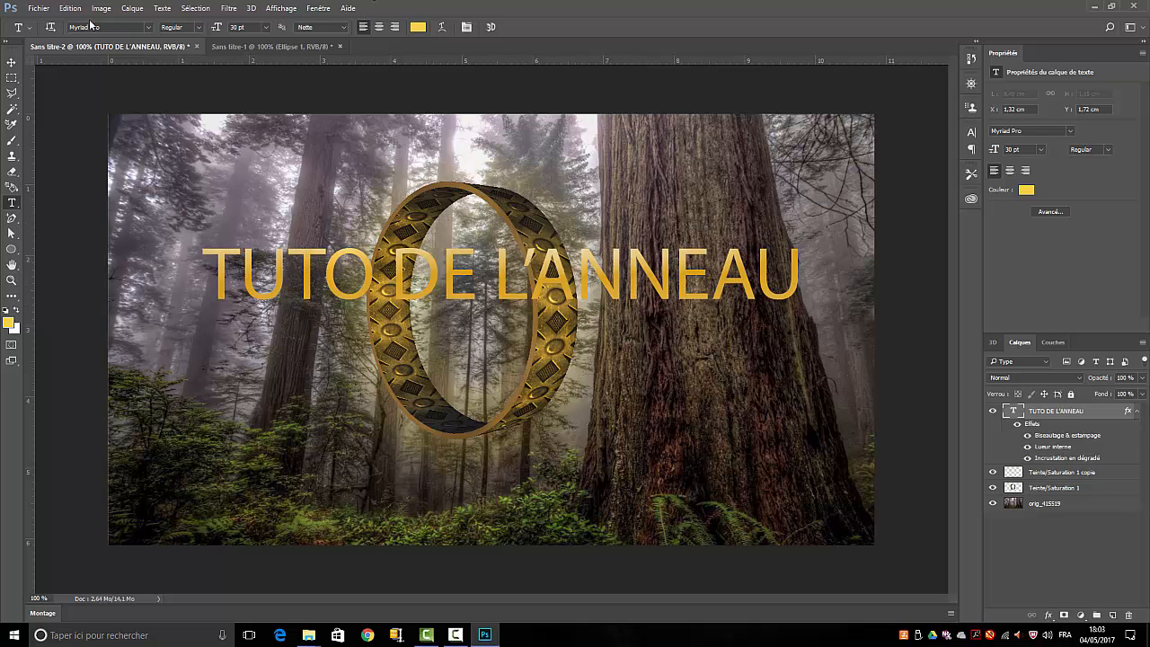
- Create a 3D extrusion from the "TUTO DE L'ANNEAU" layer with an extrusion depth of 0.12 cm
click(251, 8)
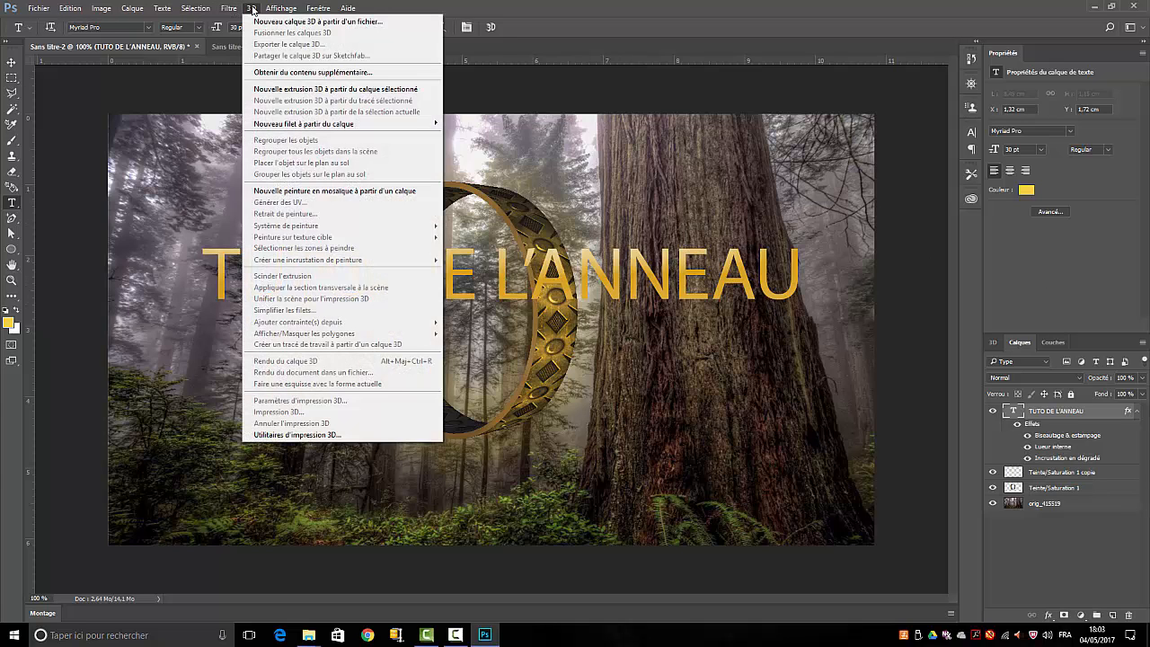
click(302, 90)
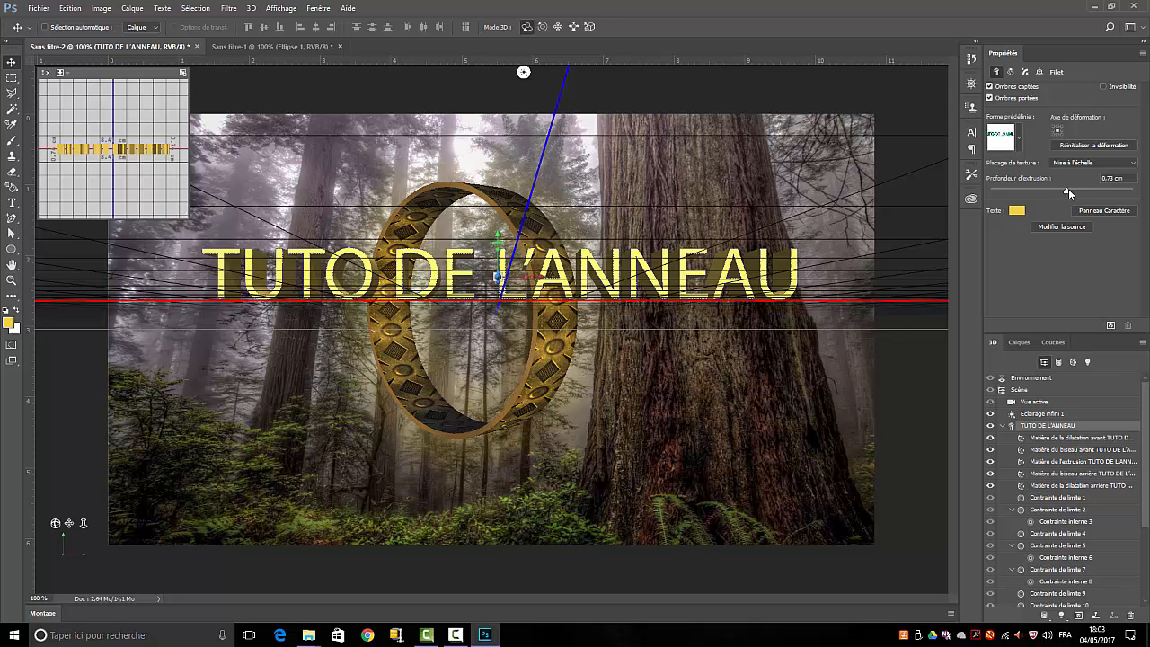
drag(1068, 188, 1062, 191)
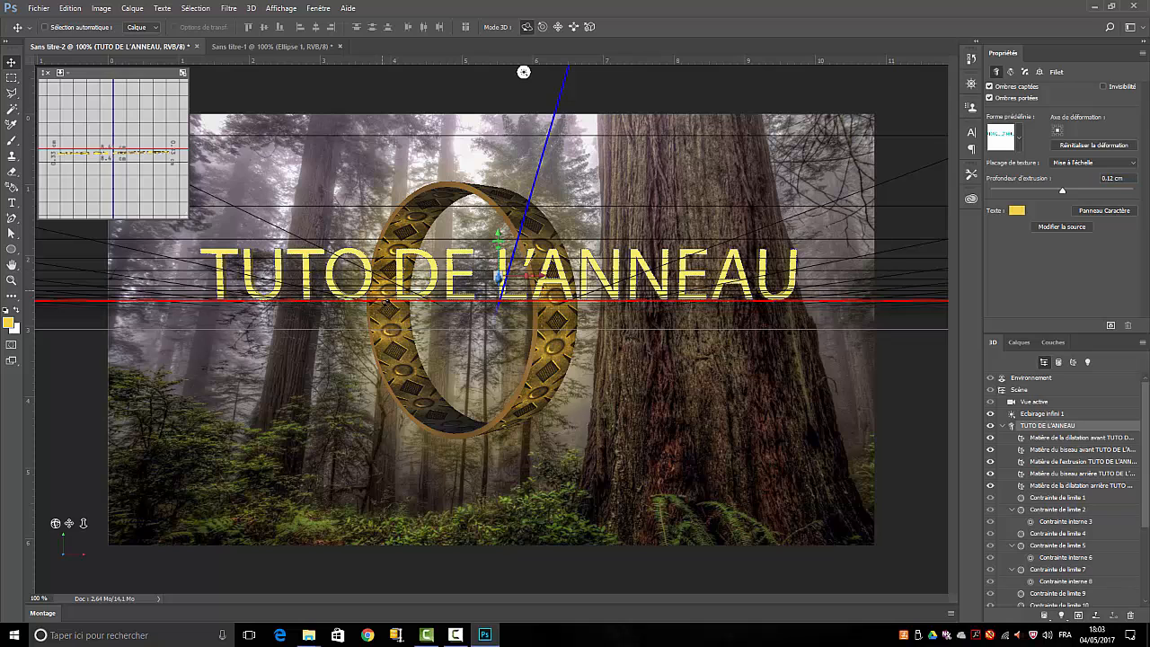
- Rotate and roll the 3D title so it runs diagonally across the ring, rising from lower left to upper right
drag(385, 303, 483, 126)
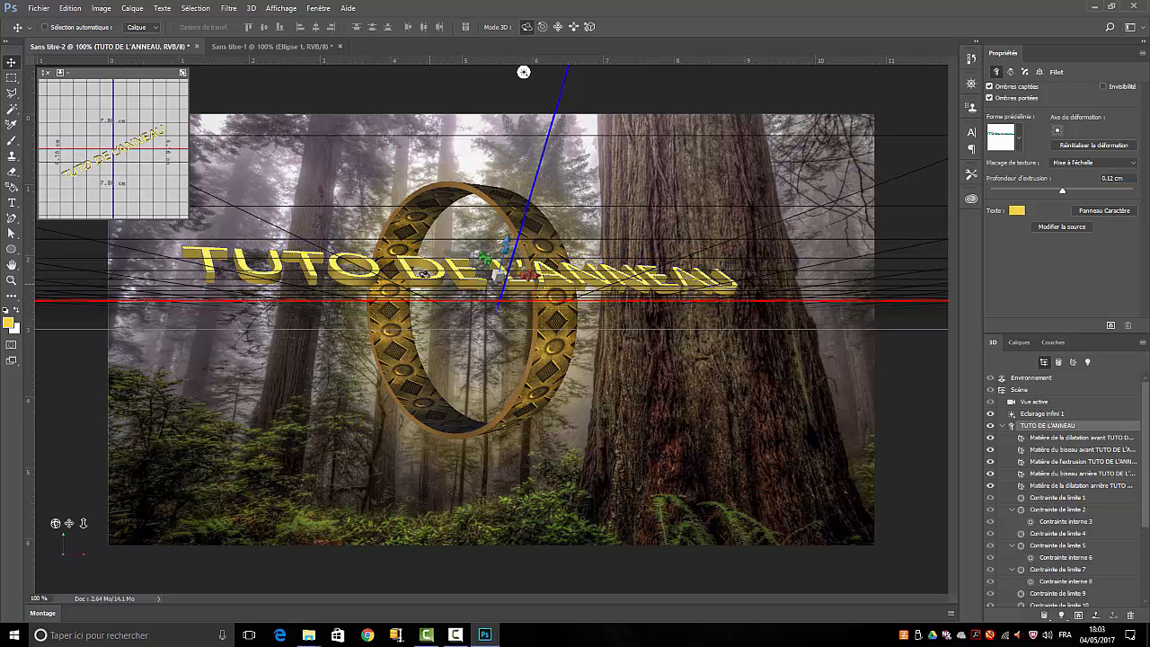
drag(424, 269, 431, 268)
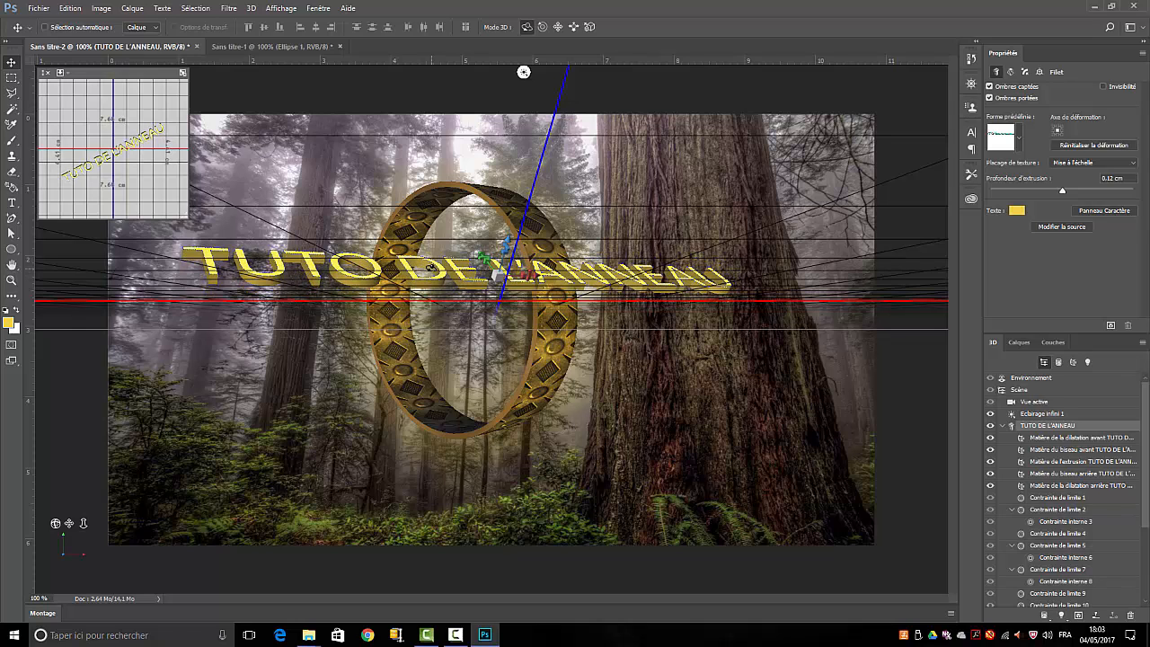
click(542, 27)
drag(270, 267, 262, 314)
drag(284, 412, 460, 409)
drag(683, 322, 492, 568)
drag(660, 288, 627, 483)
drag(681, 232, 646, 1)
click(527, 26)
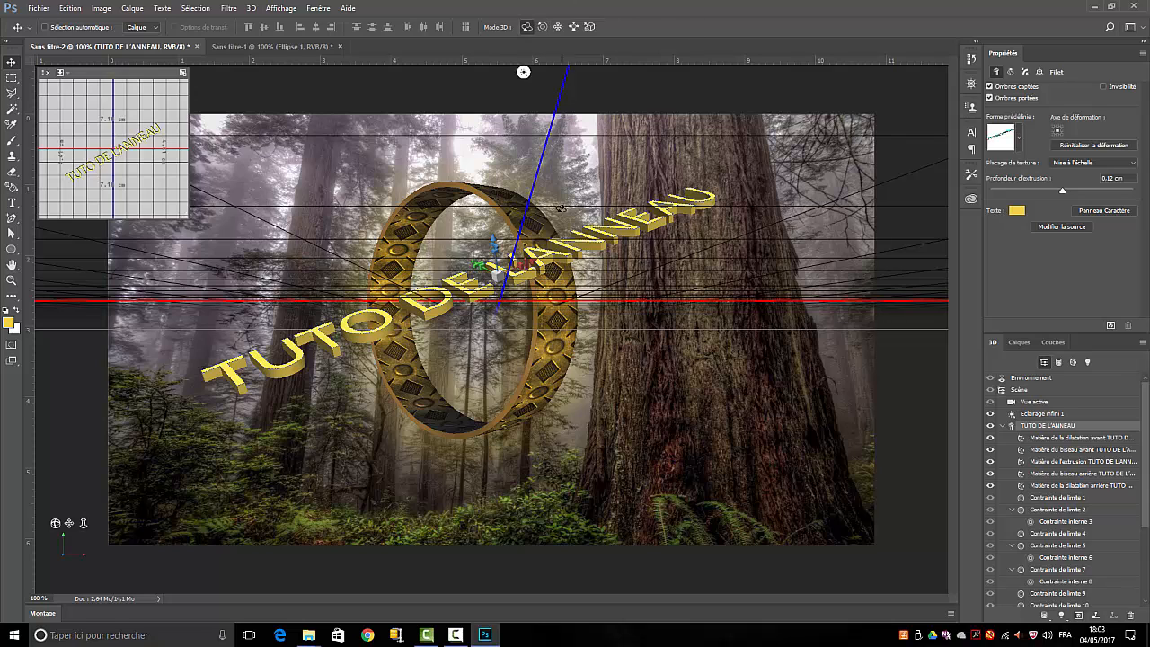
drag(569, 251, 580, 278)
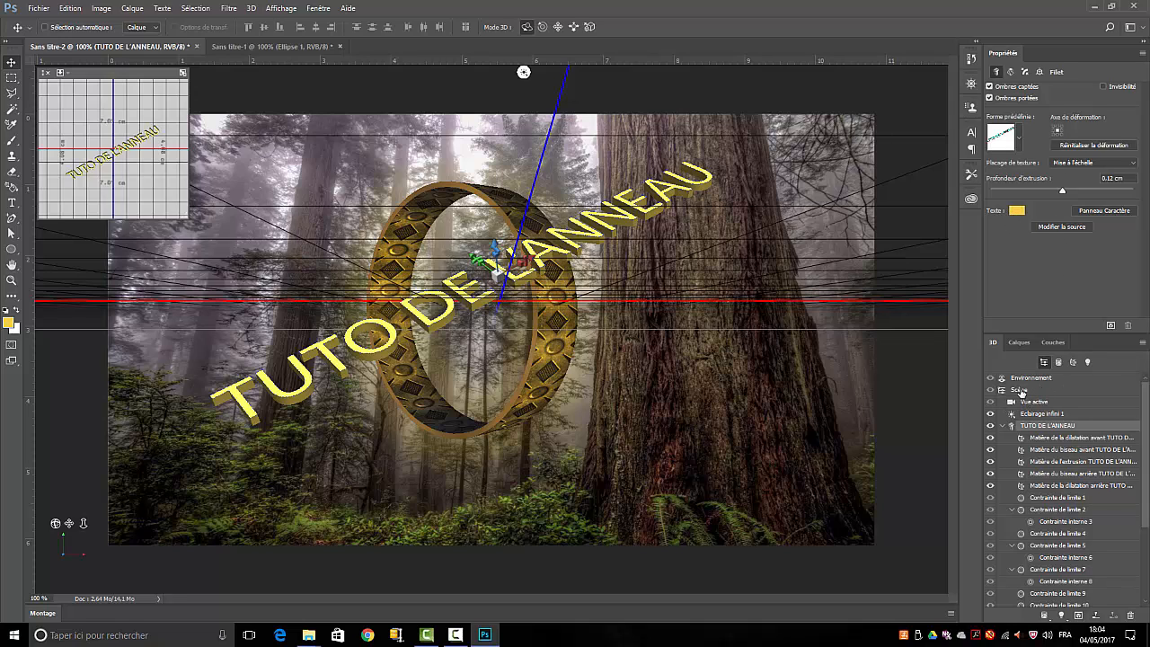
- Collapse the title's entry in the 3D scene and re-aim the infinite light "Eclairage infini 1" so it shines from further right
drag(1144, 431, 1145, 544)
scroll(1006, 400, up, 5)
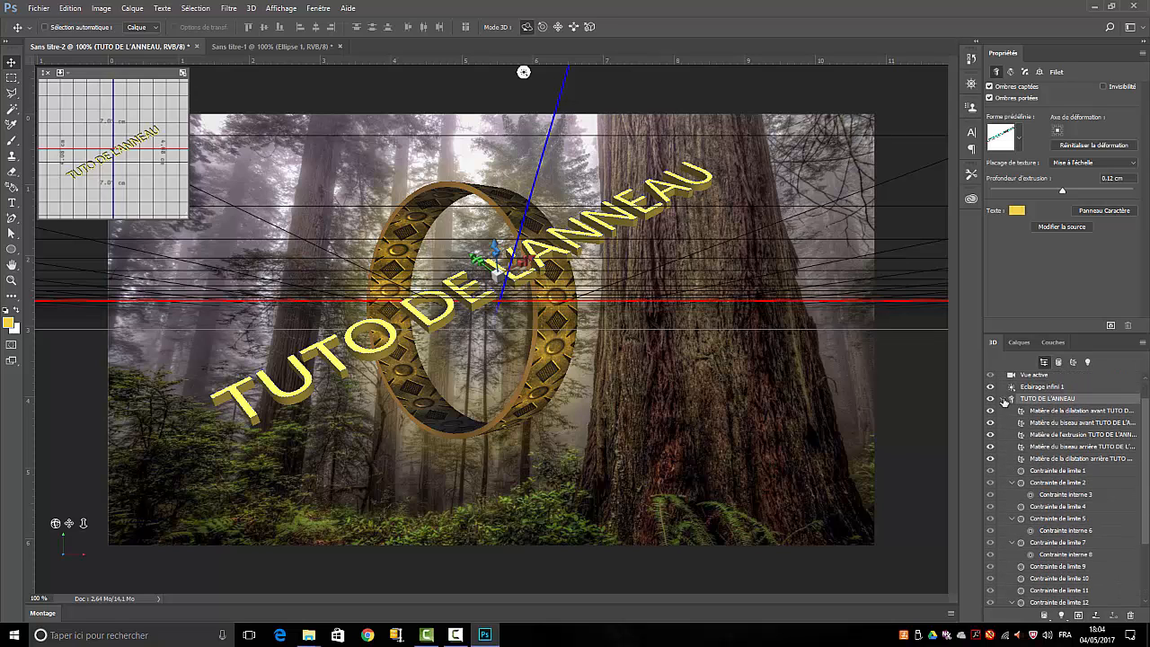
click(1003, 401)
click(1022, 415)
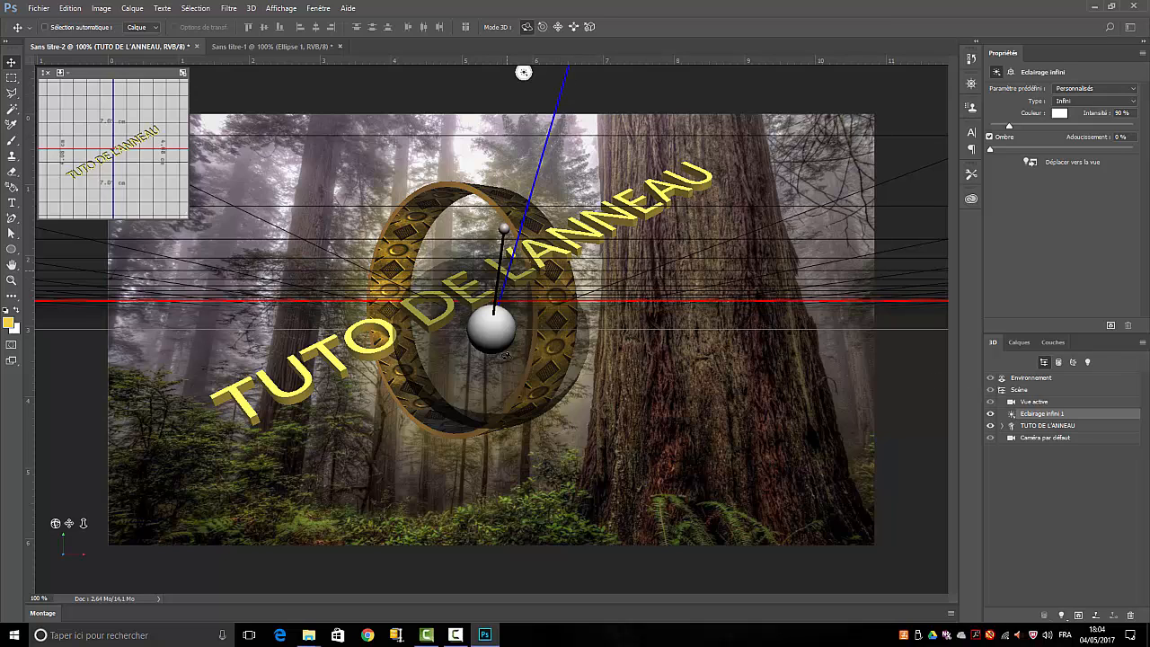
mouse_move(495, 333)
mouse_down()
mouse_move(565, 310)
mouse_move(533, 307)
mouse_move(583, 301)
mouse_up()
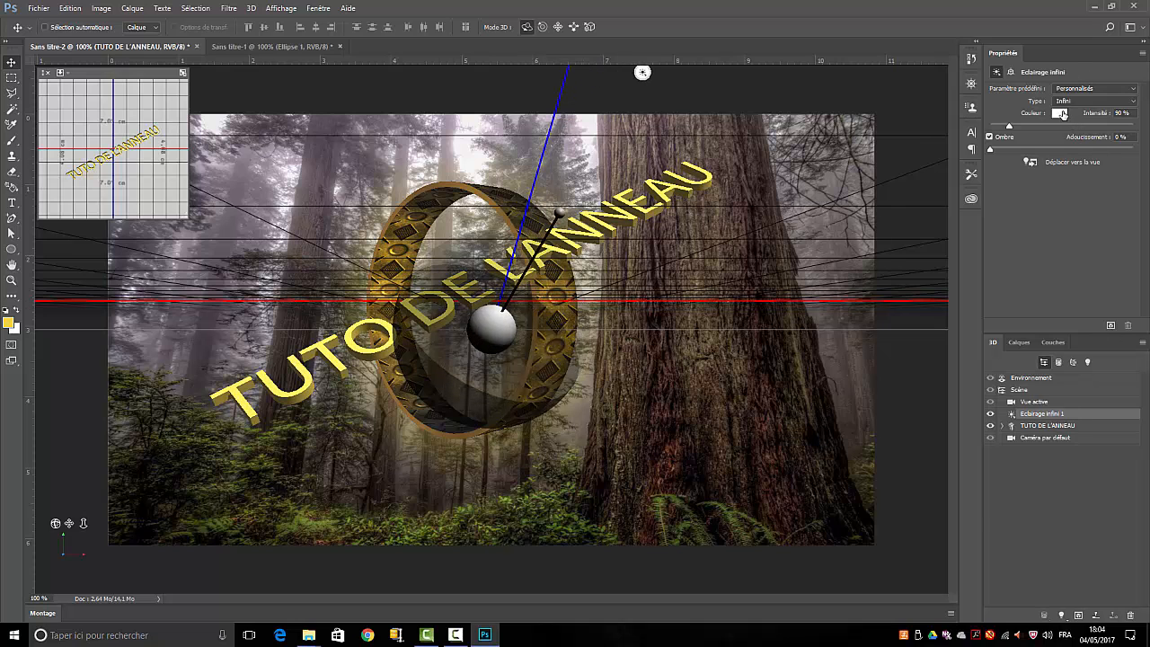
- Set the infinite light's colour to golden yellow, RGB 234, 188, 46
click(1061, 113)
click(957, 492)
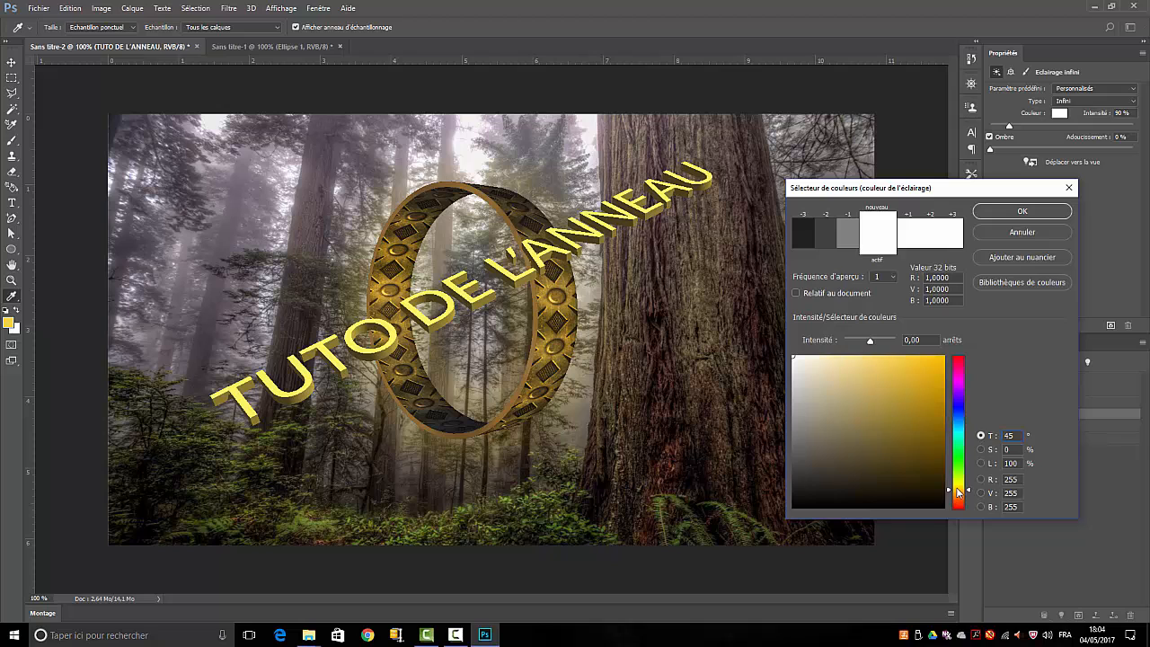
click(914, 368)
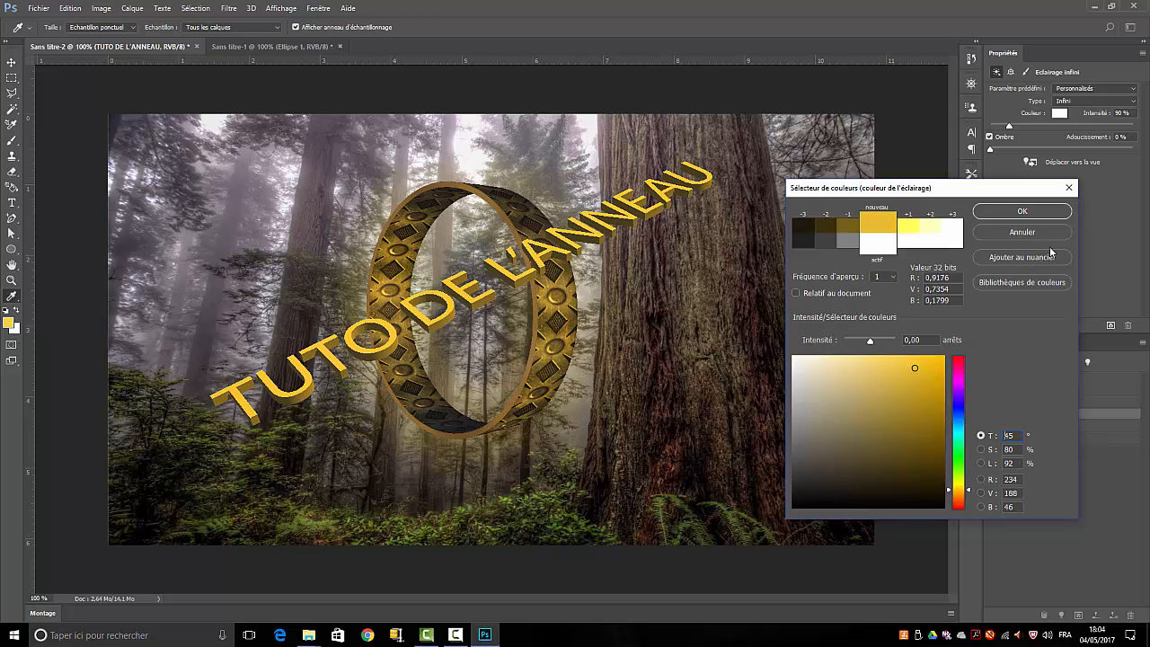
click(1022, 214)
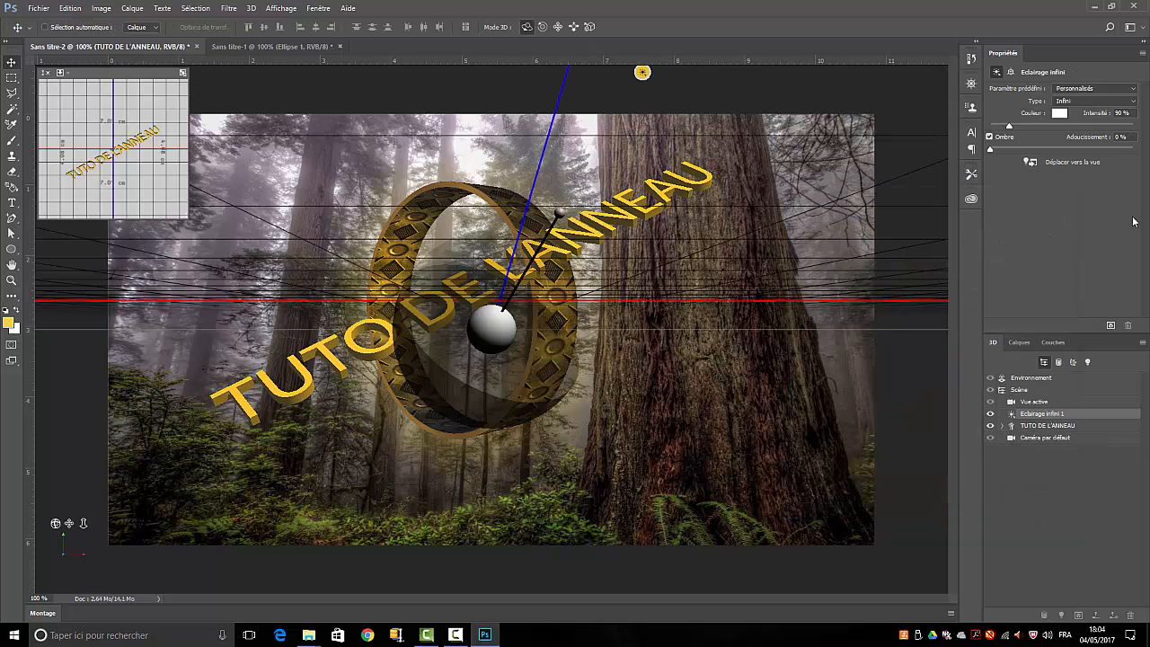
- Rasterize the 3D "TUTO DE L'ANNEAU" layer and duplicate it
click(1019, 342)
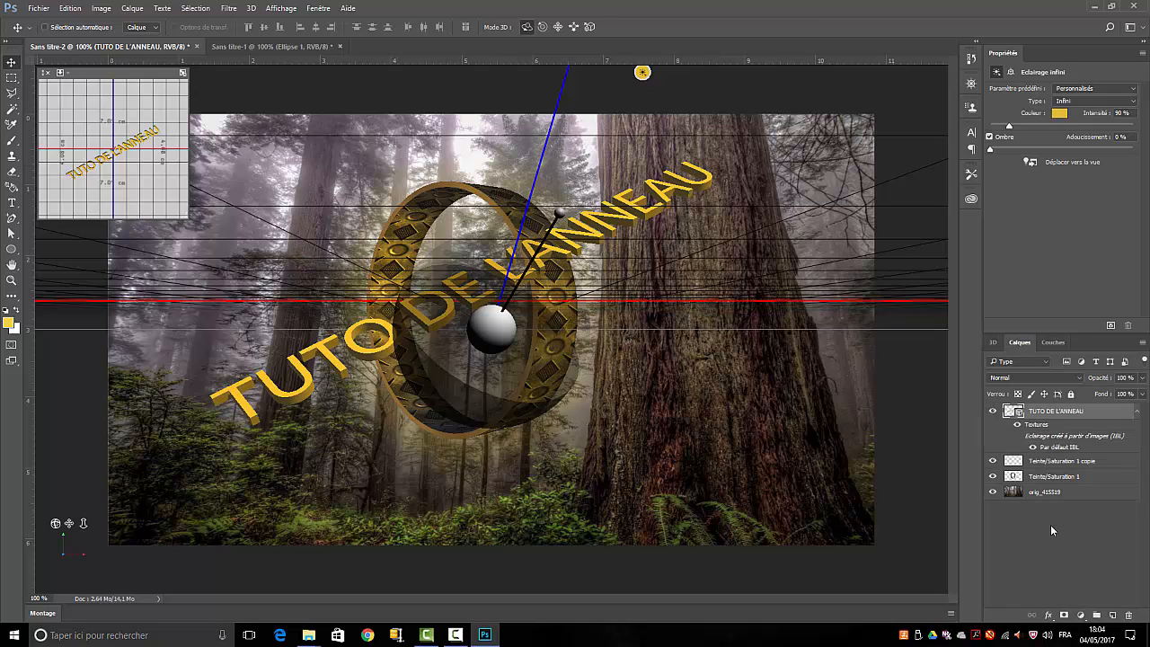
right_click(1036, 414)
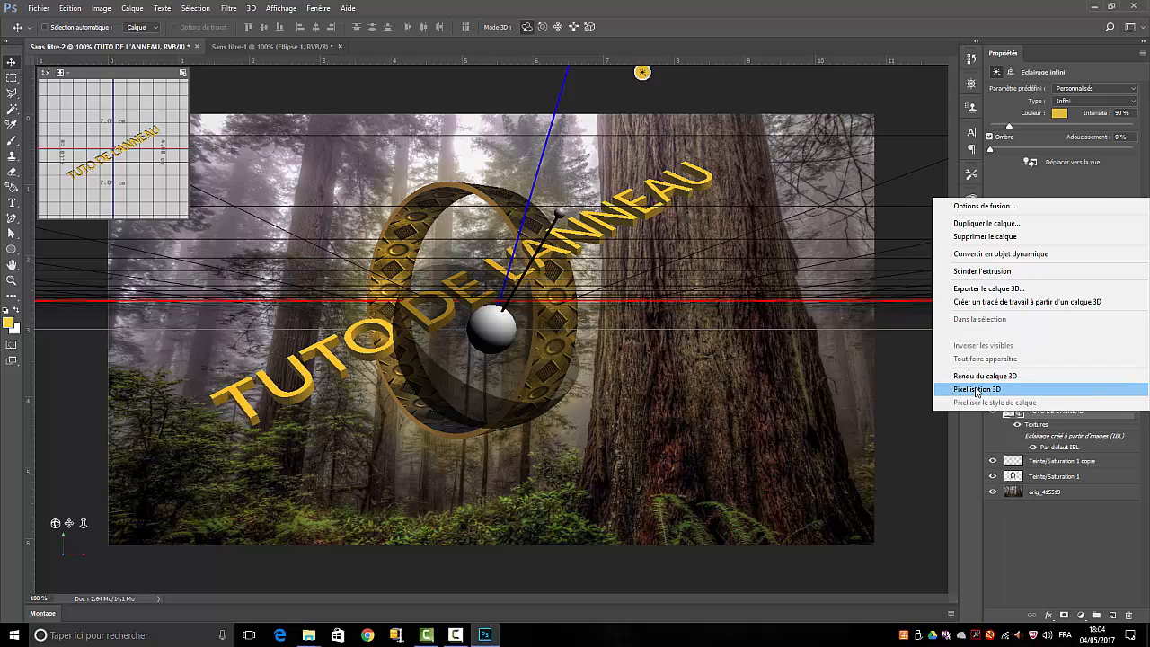
click(976, 389)
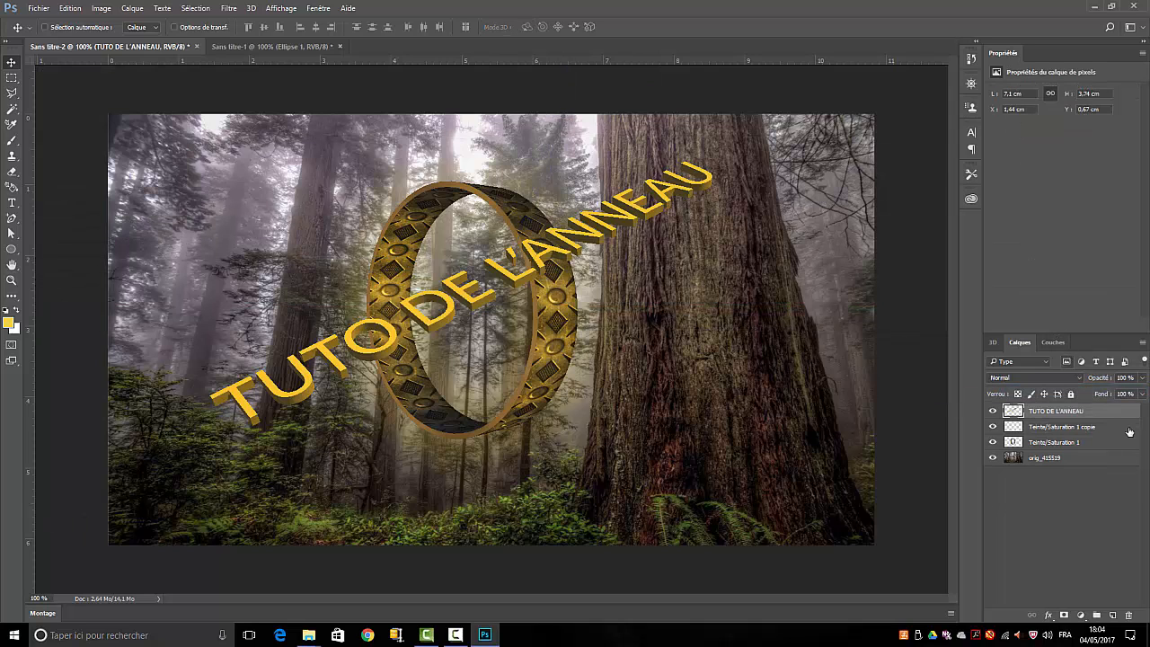
drag(1054, 422, 1113, 614)
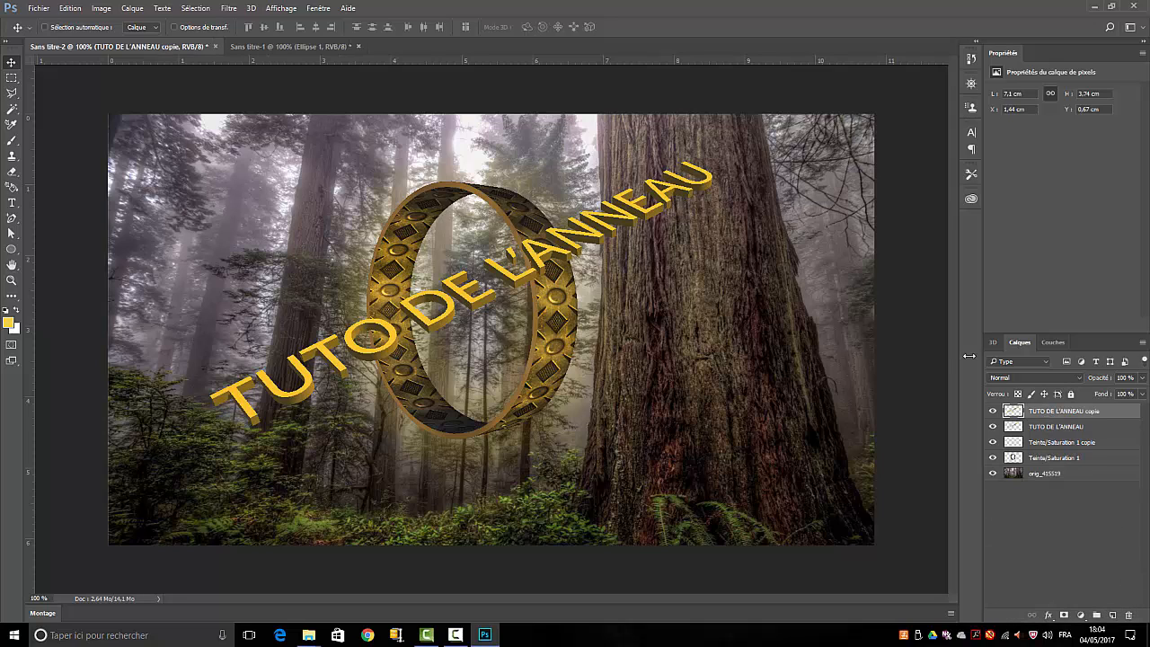
- Outline the words "TUTO DE" with the Polygonal Lasso on the copied title layer, invert the selection and delete the rest of the text
click(12, 94)
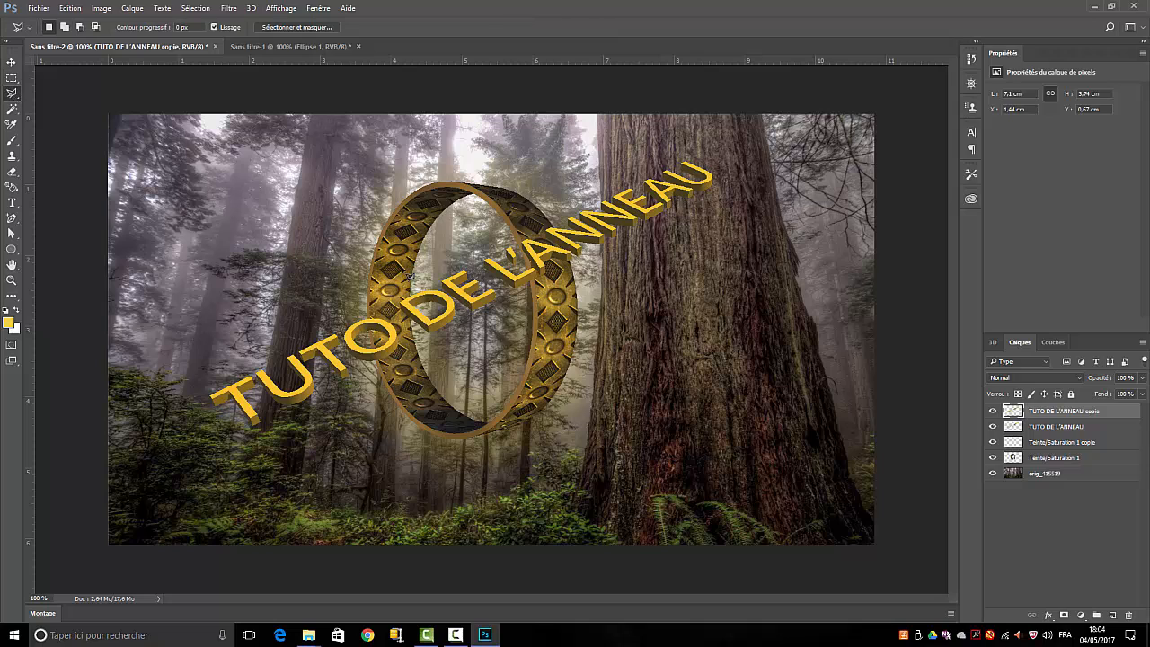
click(198, 388)
click(454, 259)
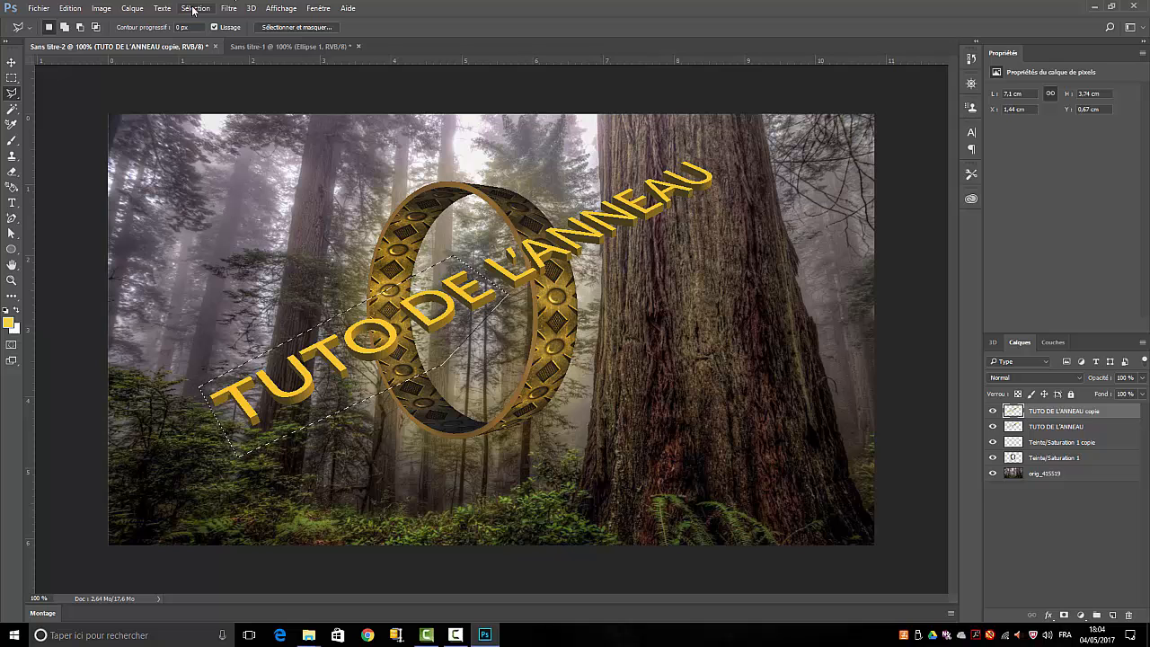
click(193, 9)
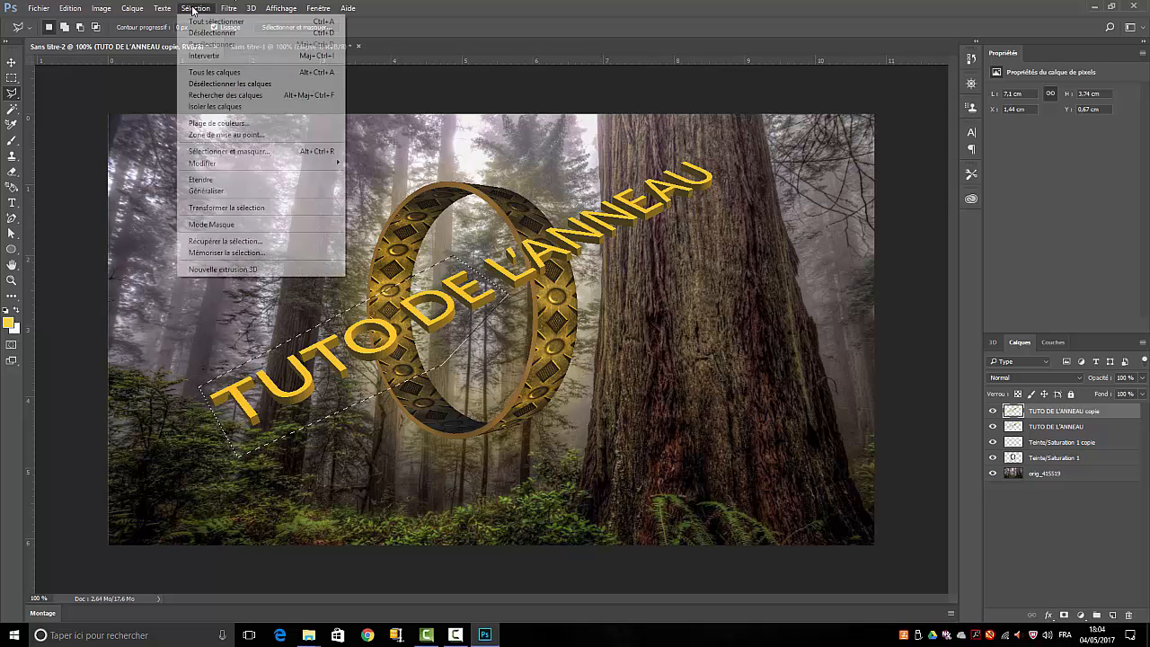
click(209, 56)
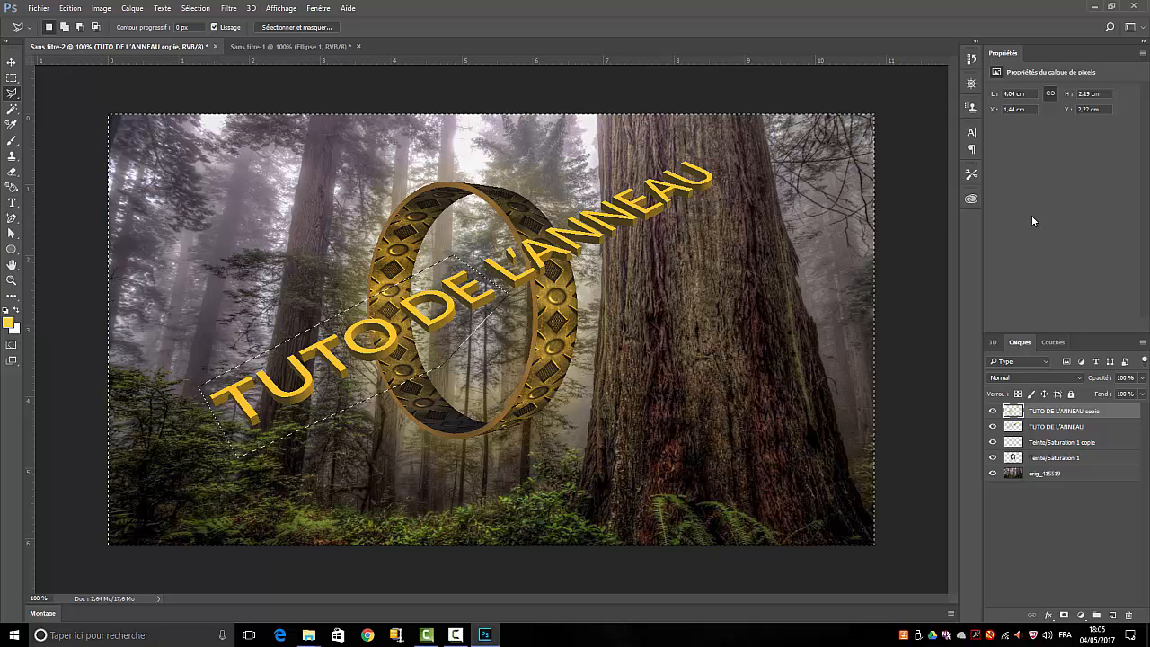
- Invert the selection, delete the words "TUTO DE" from the original "TUTO DE L'ANNEAU" layer and deselect
click(1065, 427)
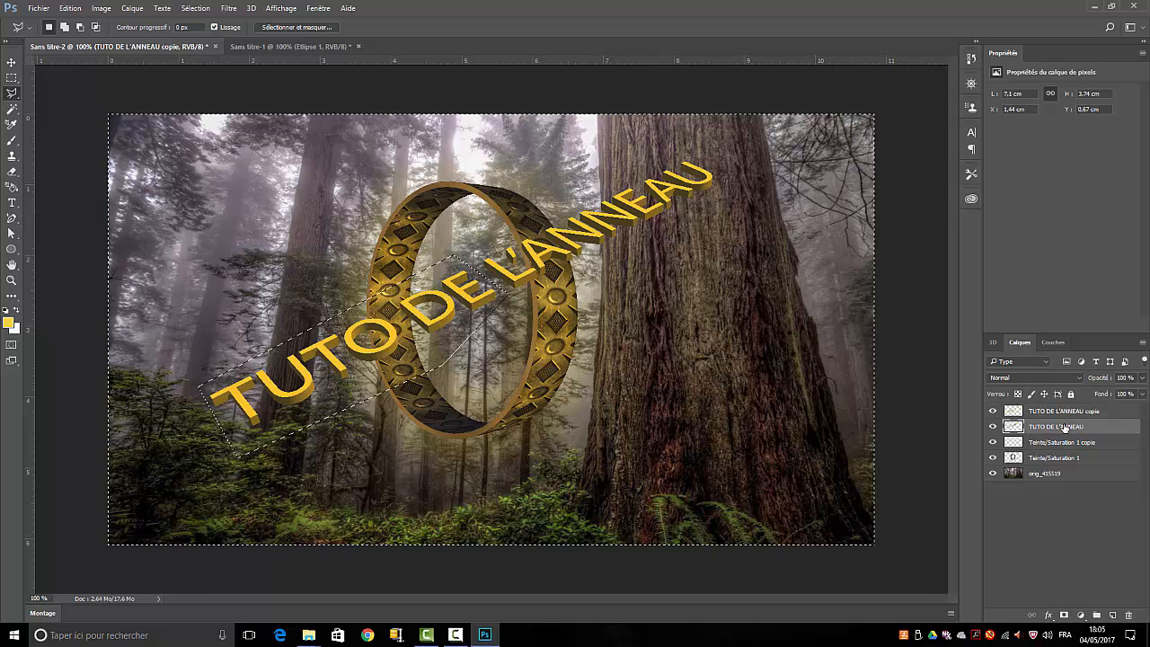
click(194, 9)
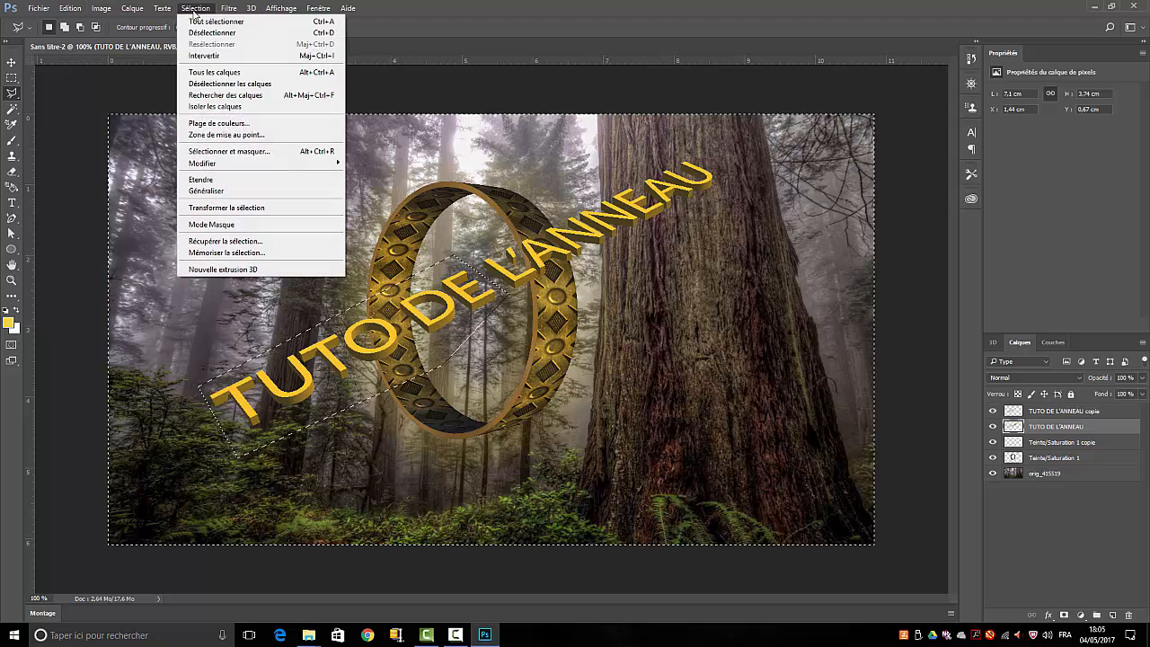
click(213, 56)
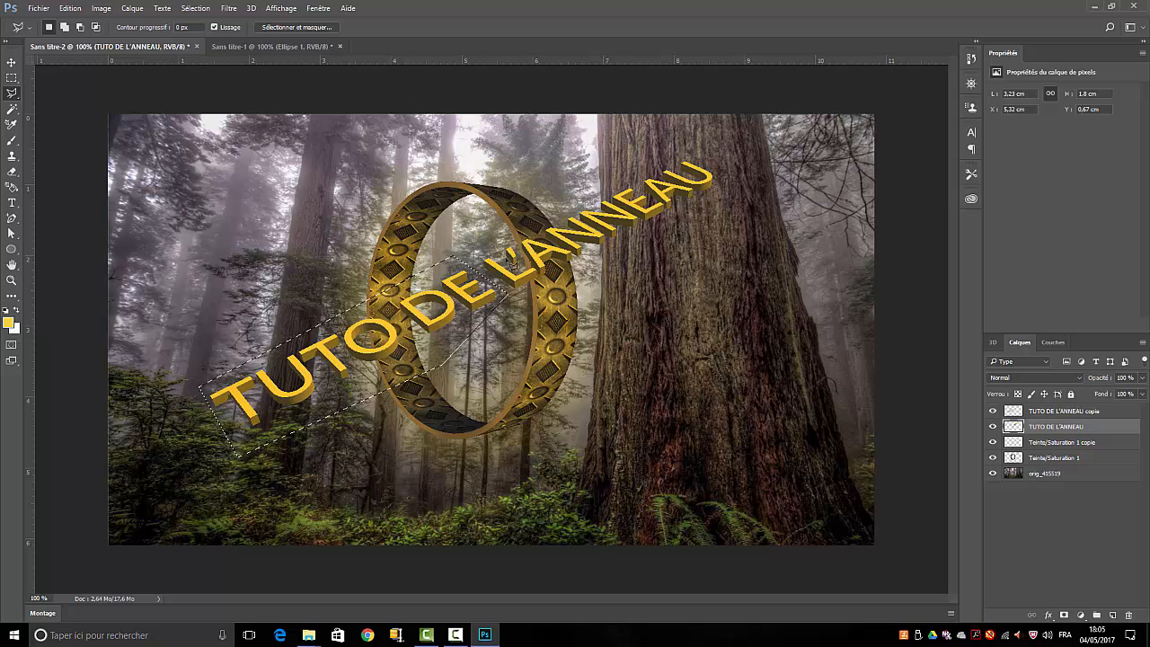
click(194, 8)
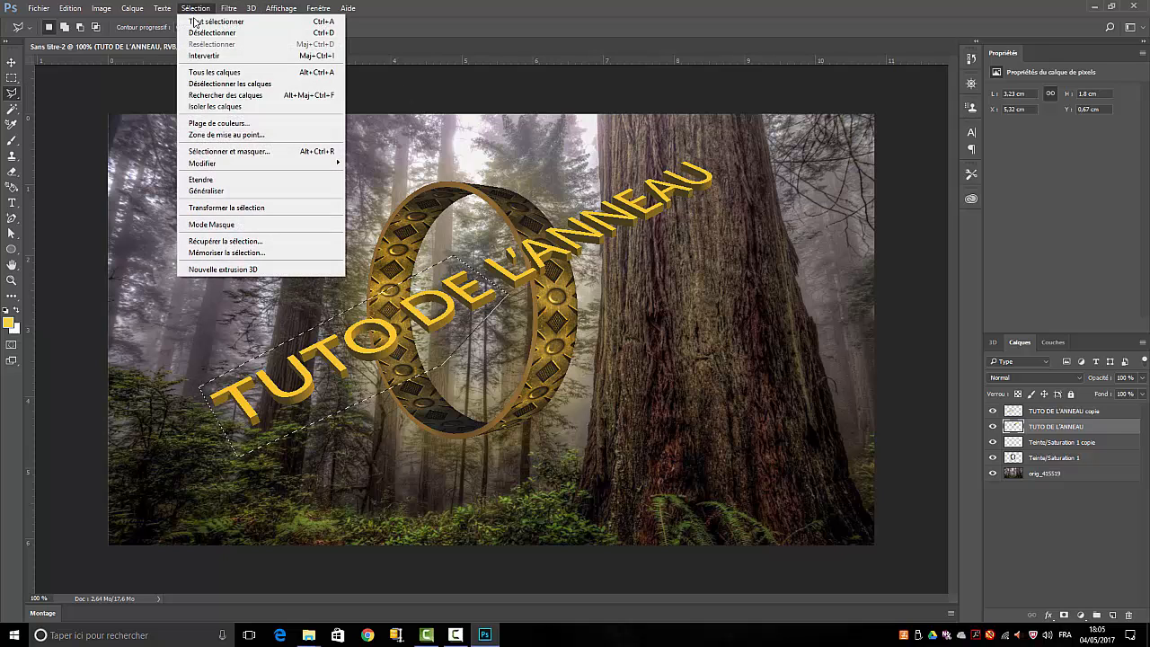
click(216, 33)
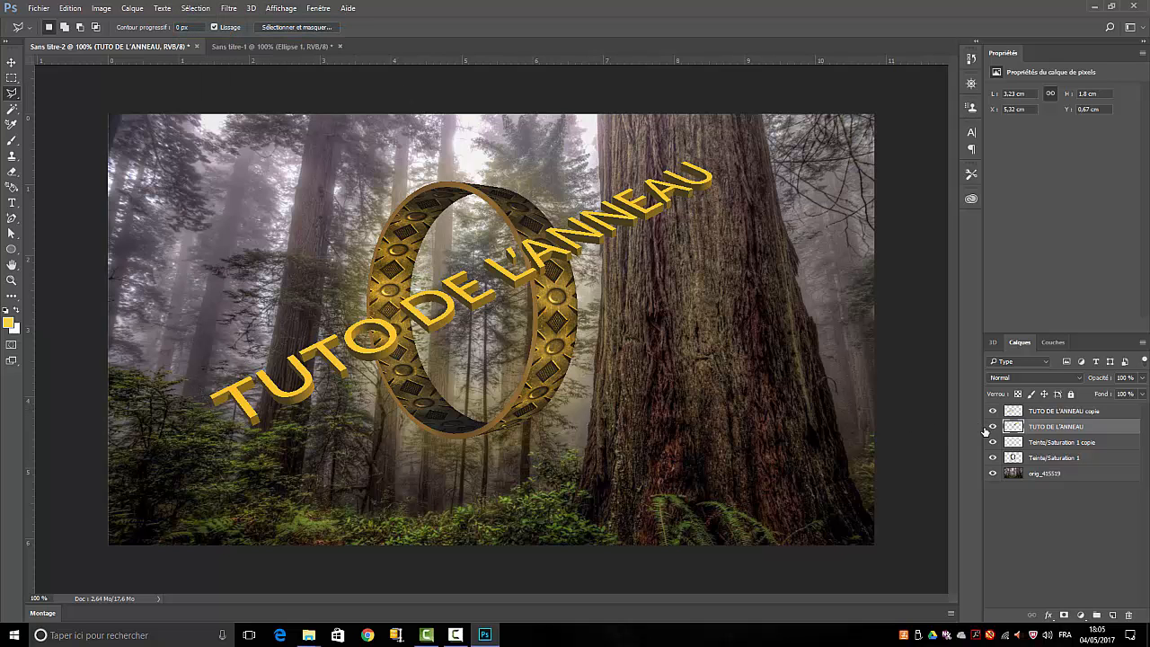
- Check the two separated title layers, then place the "TUTO DE L'ANNEAU" layer beneath the ring layers, just above the forest photo
click(992, 426)
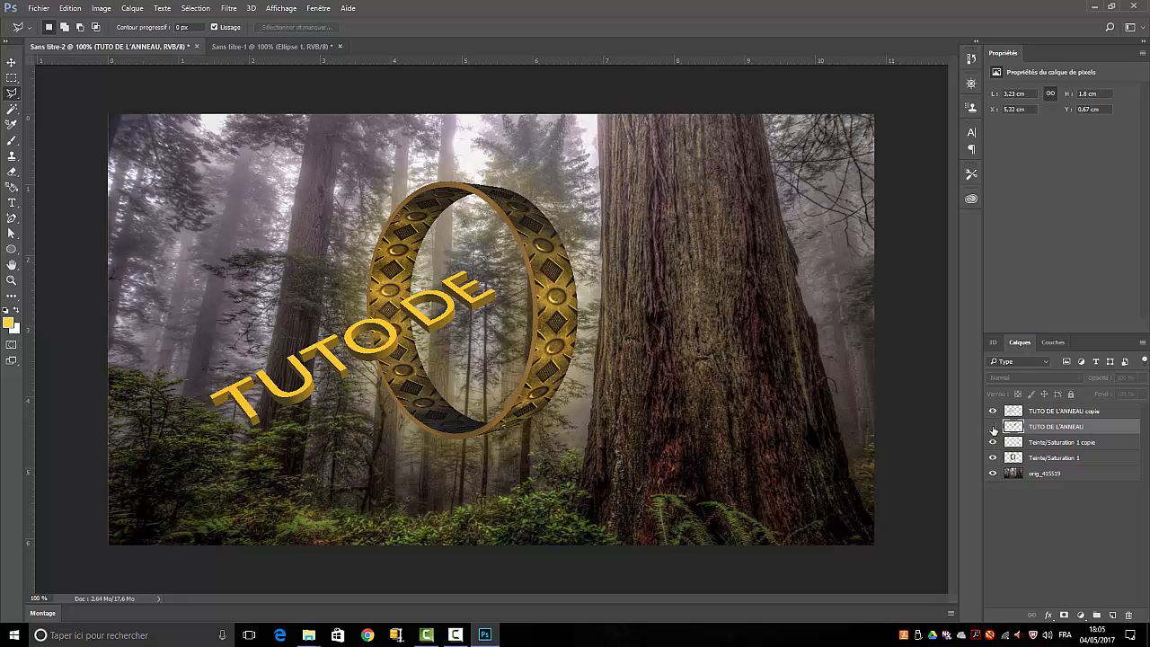
click(992, 428)
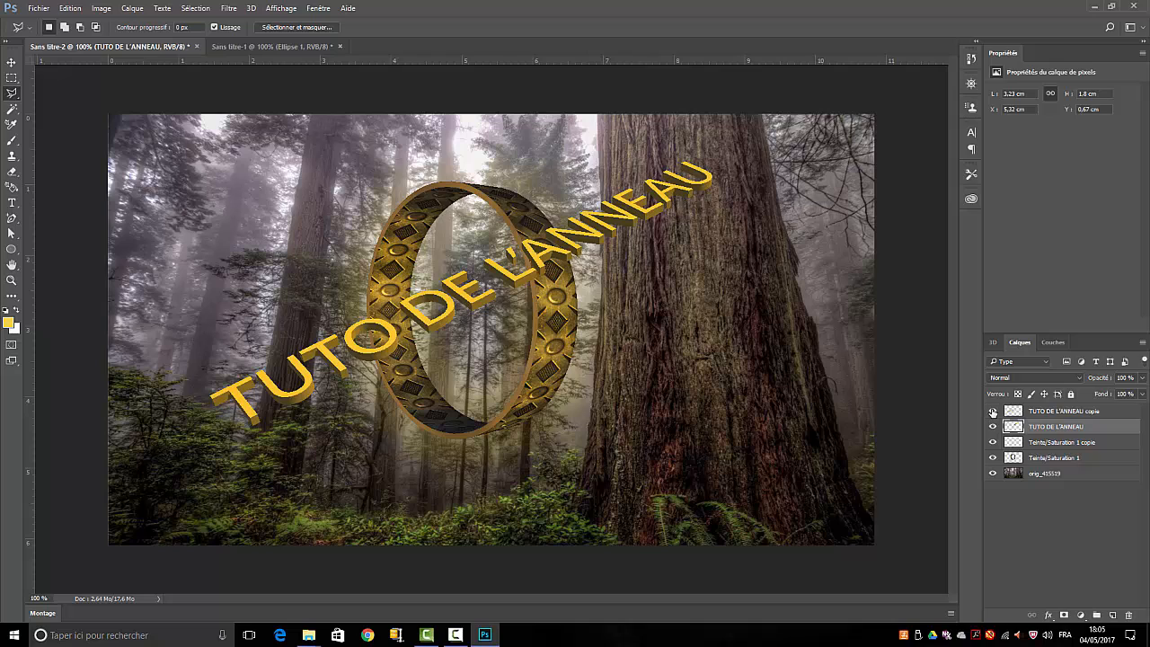
click(993, 411)
click(992, 411)
drag(1055, 432, 1057, 462)
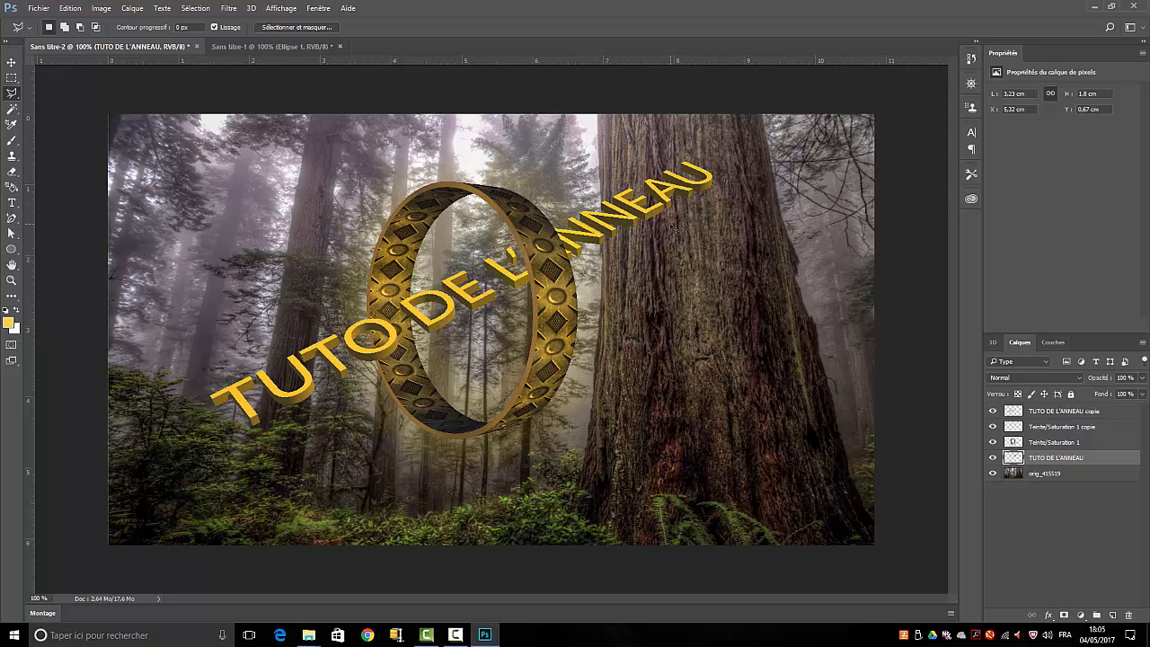
- Shift "L'ANNEAU" up and right to about X 6.2 cm, Y 0.3 cm, and "TUTO DE" to about X 1.9 cm, Y 2.1 cm
click(12, 62)
drag(610, 231, 670, 205)
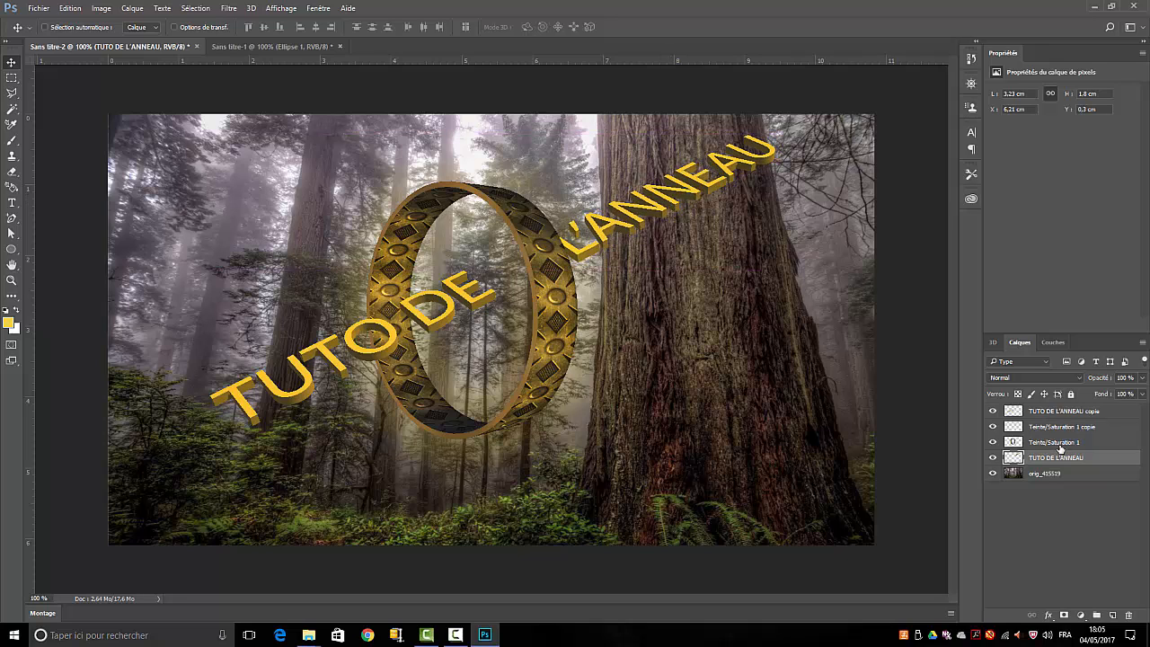
click(1056, 413)
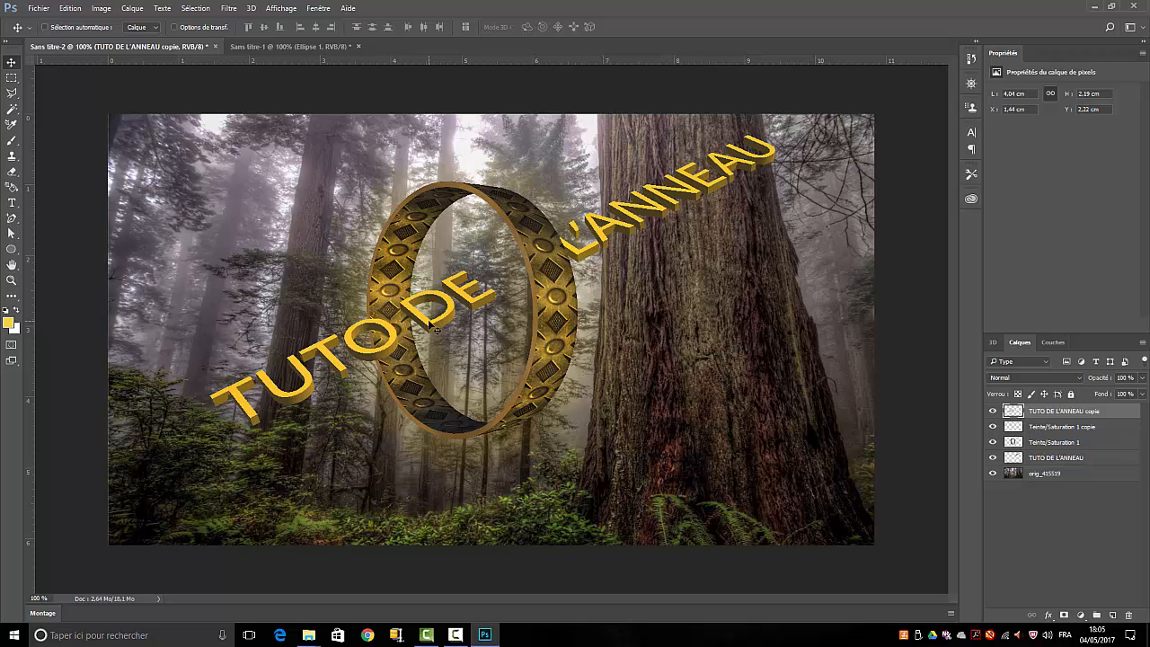
mouse_move(458, 325)
mouse_down()
mouse_move(474, 309)
mouse_move(462, 317)
mouse_up()
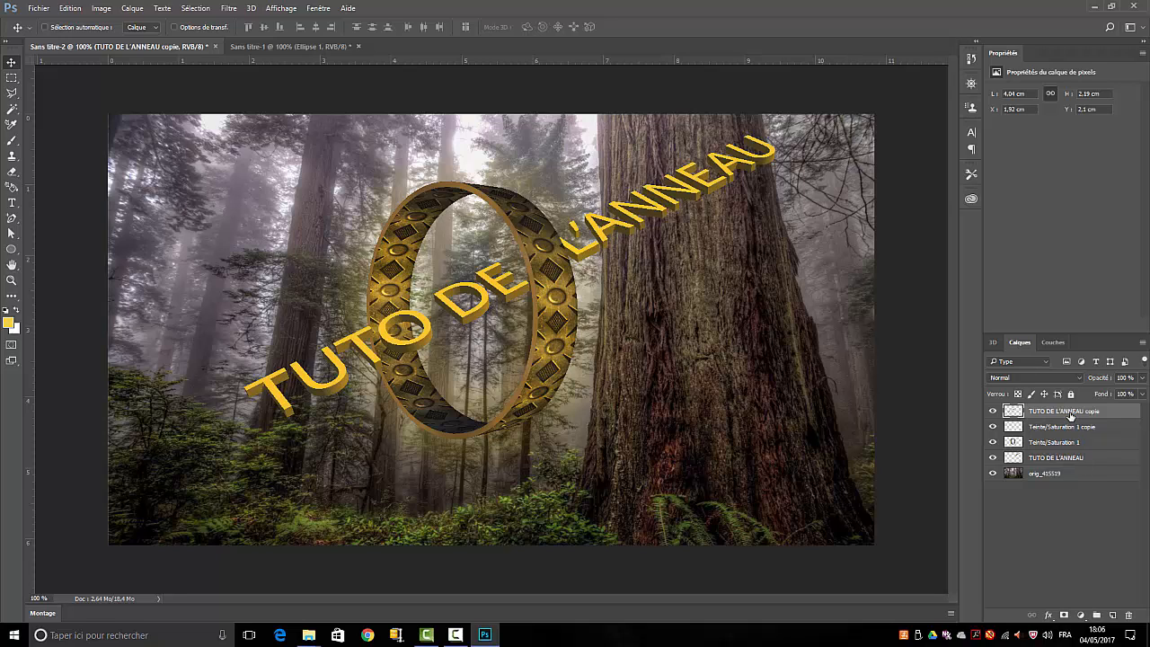
- Stamp all layers into a new merged layer above them and hide the separate layers underneath
shift+click(1055, 473)
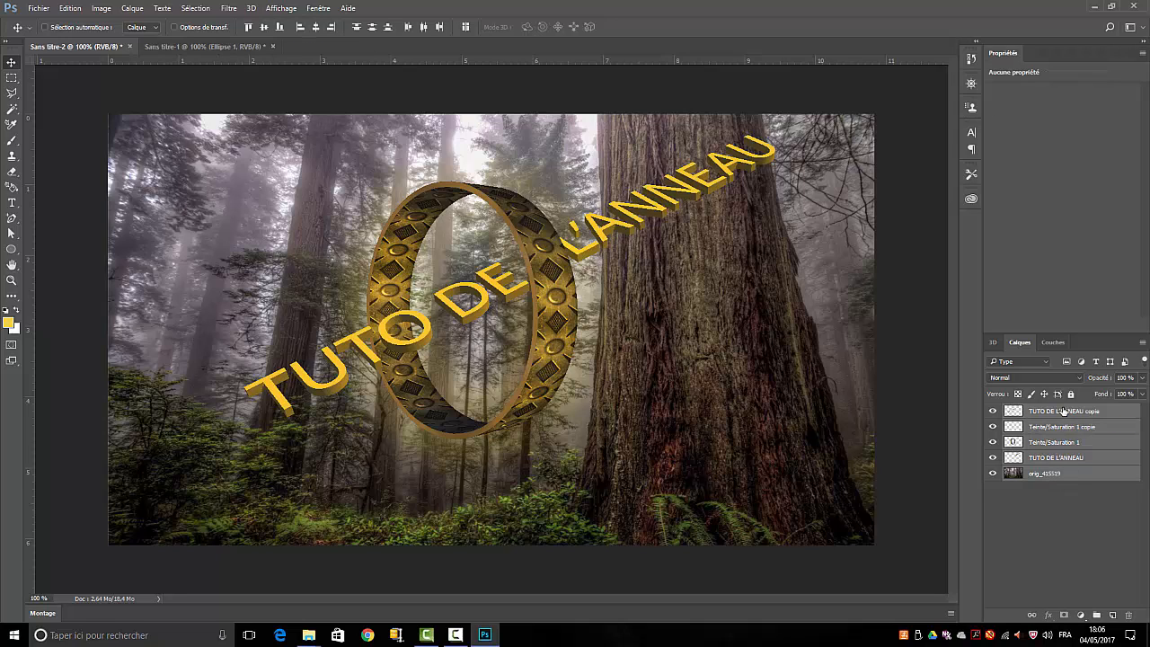
key(ctrl)
key(ctrl+shift+alt+e)
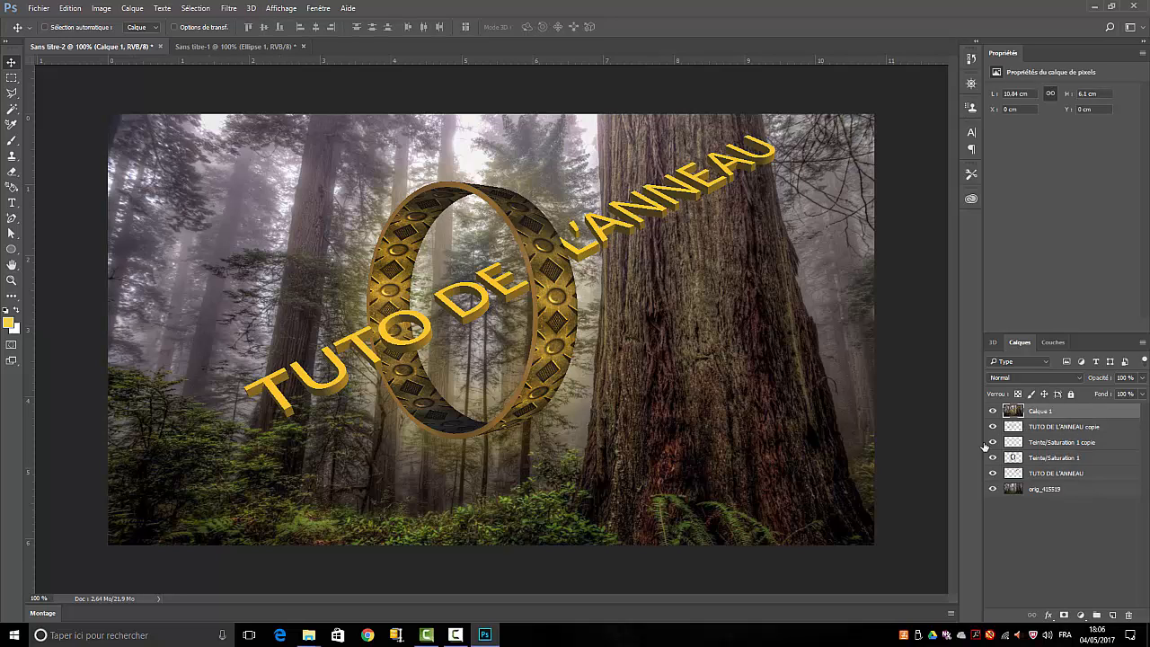
drag(993, 426, 992, 488)
- Apply a Vibrance adjustment to the merged layer with vibrance +35 and saturation +10
click(102, 11)
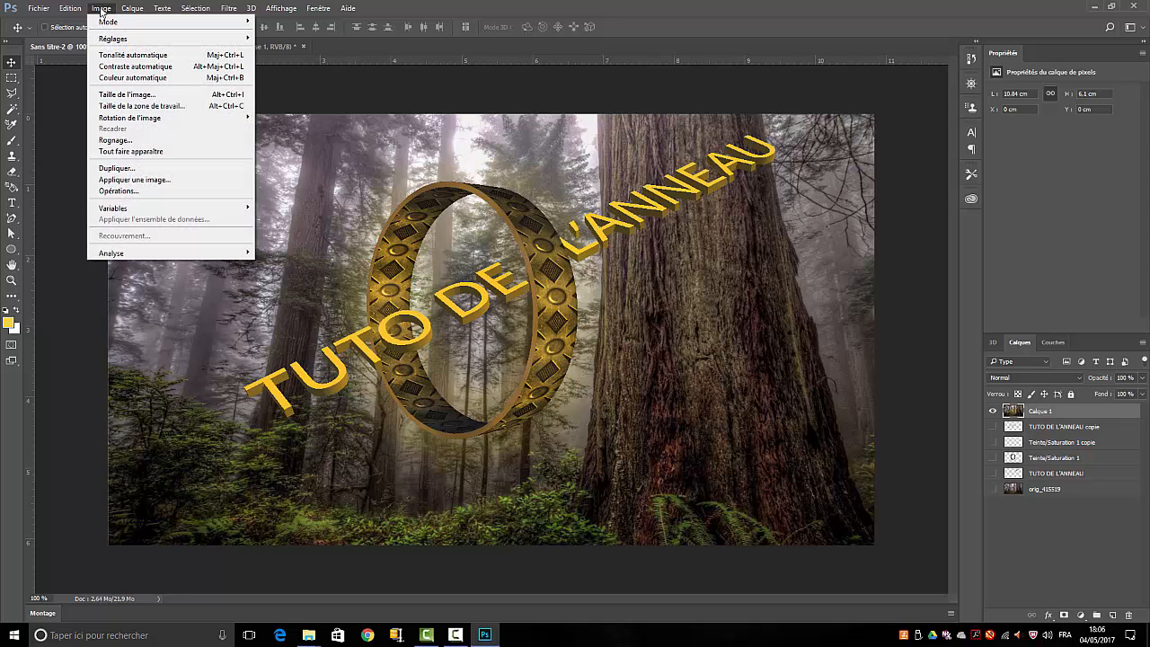
mouse_move(110, 38)
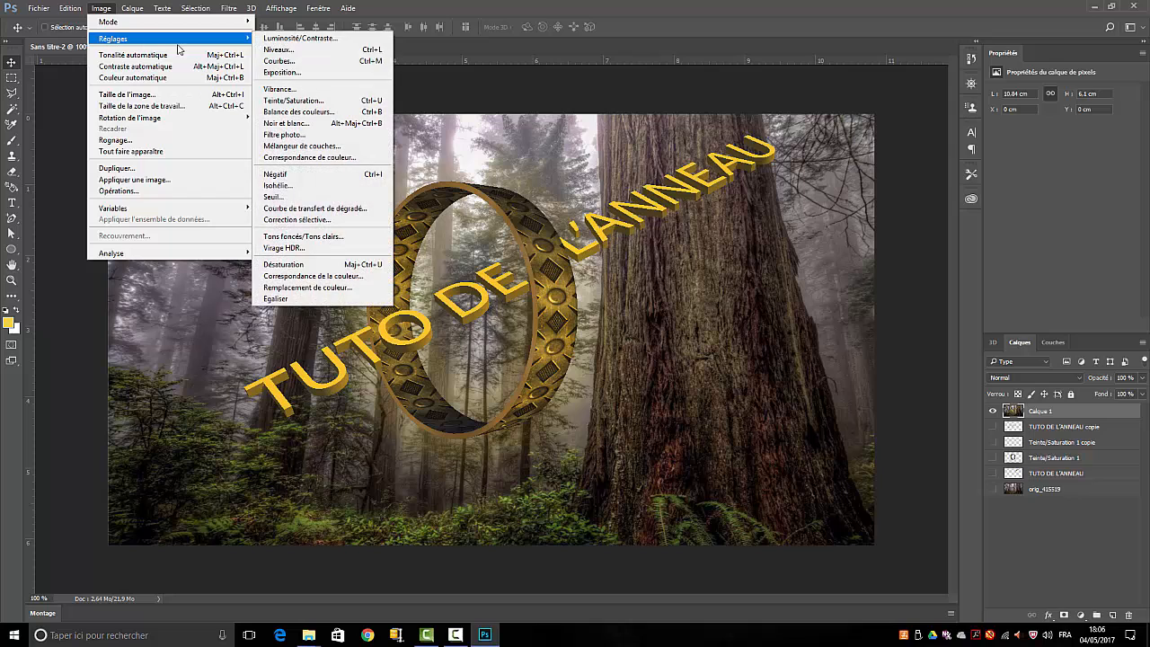
click(303, 90)
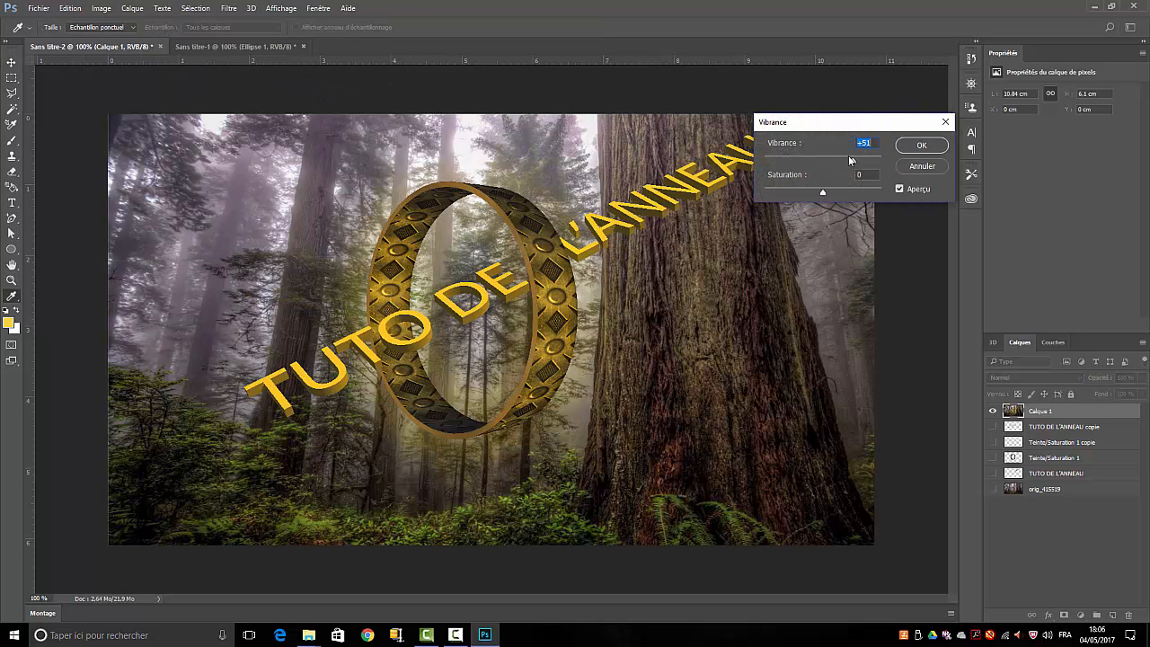
drag(822, 161, 843, 177)
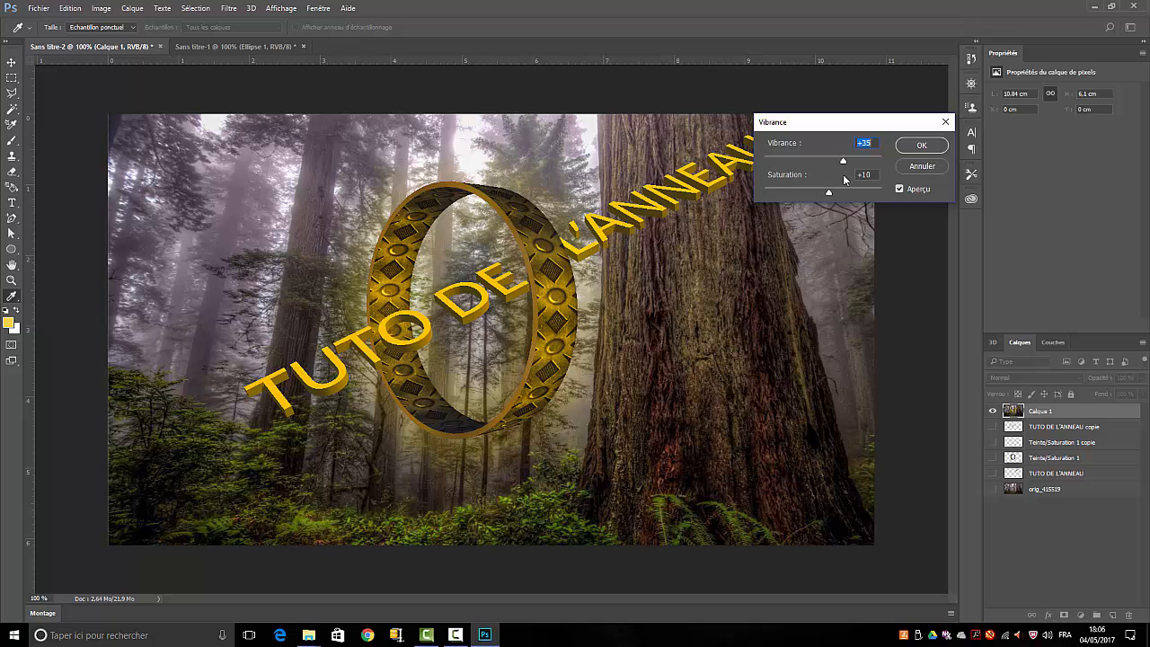
click(925, 146)
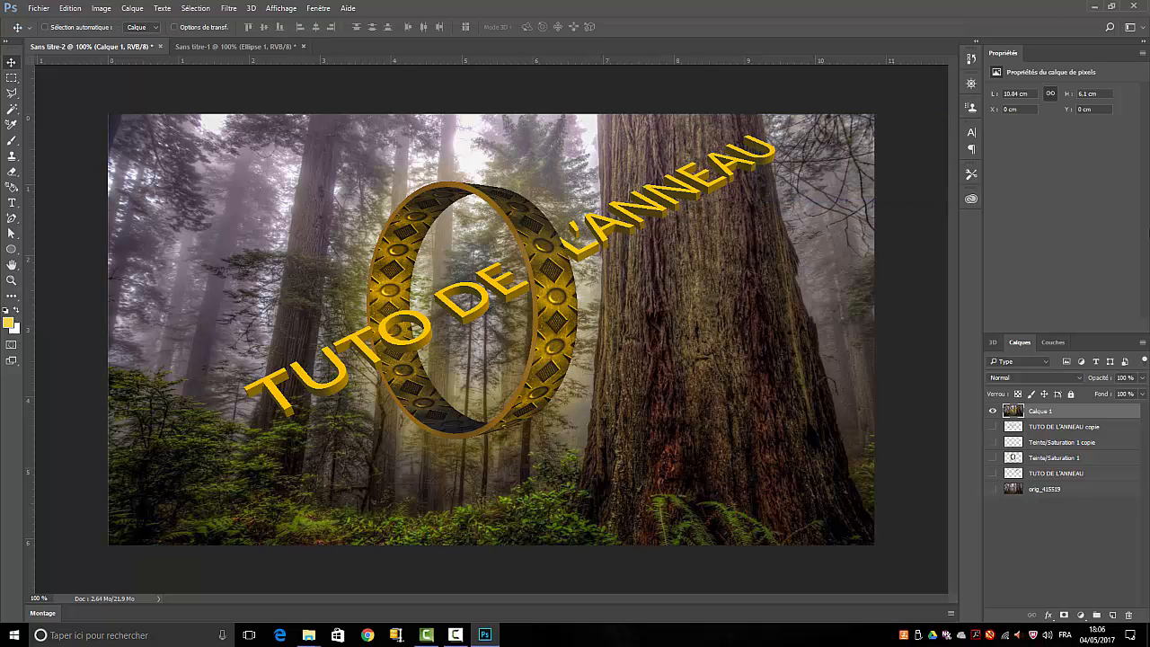
click(98, 12)
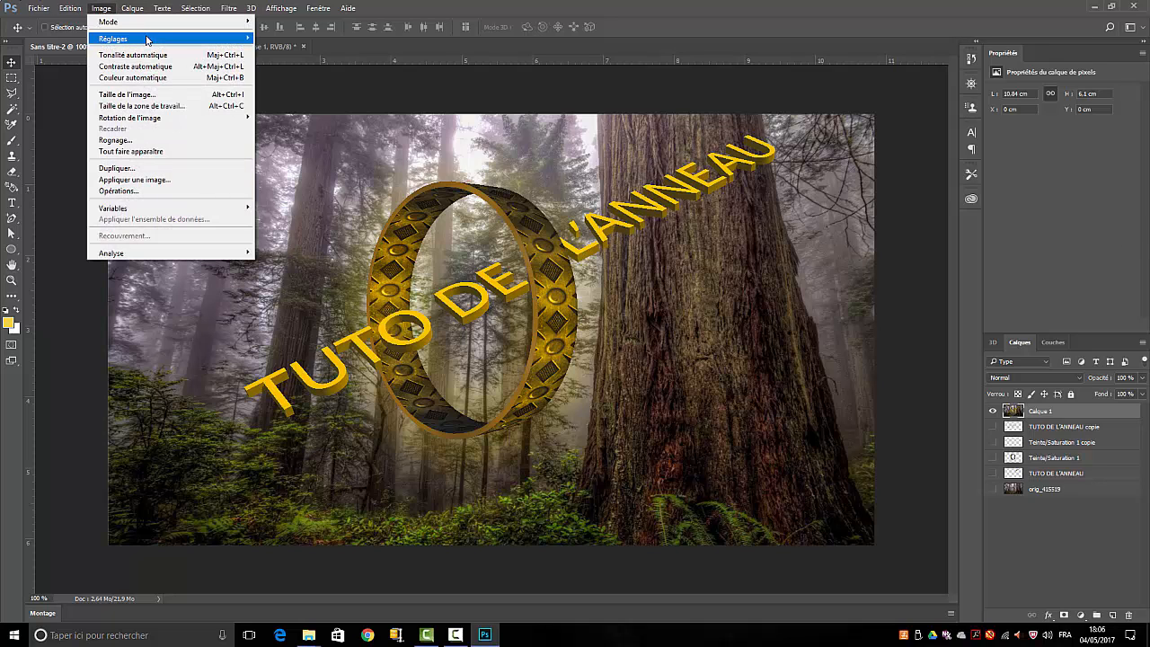
mouse_move(146, 39)
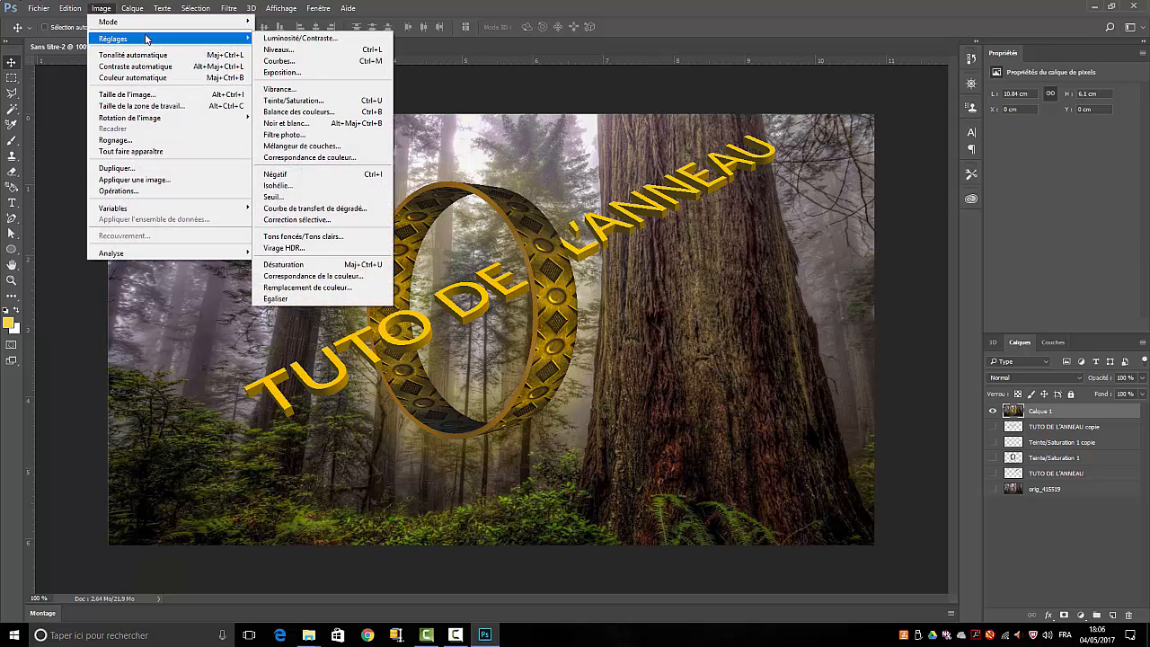
click(281, 100)
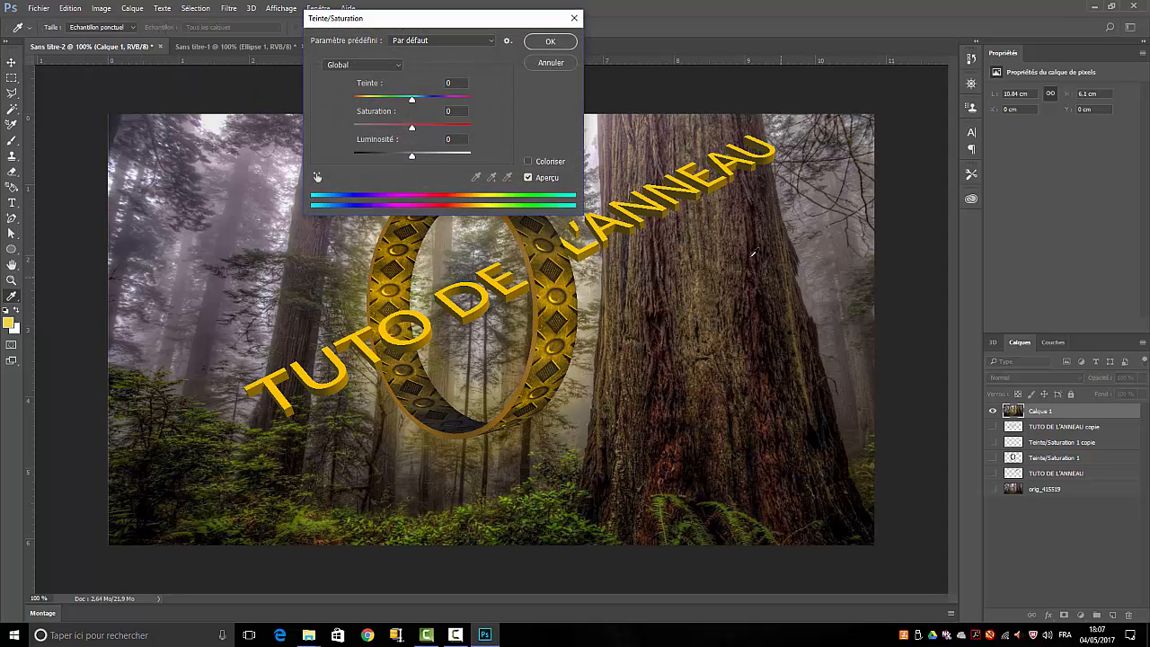
drag(500, 19, 969, 71)
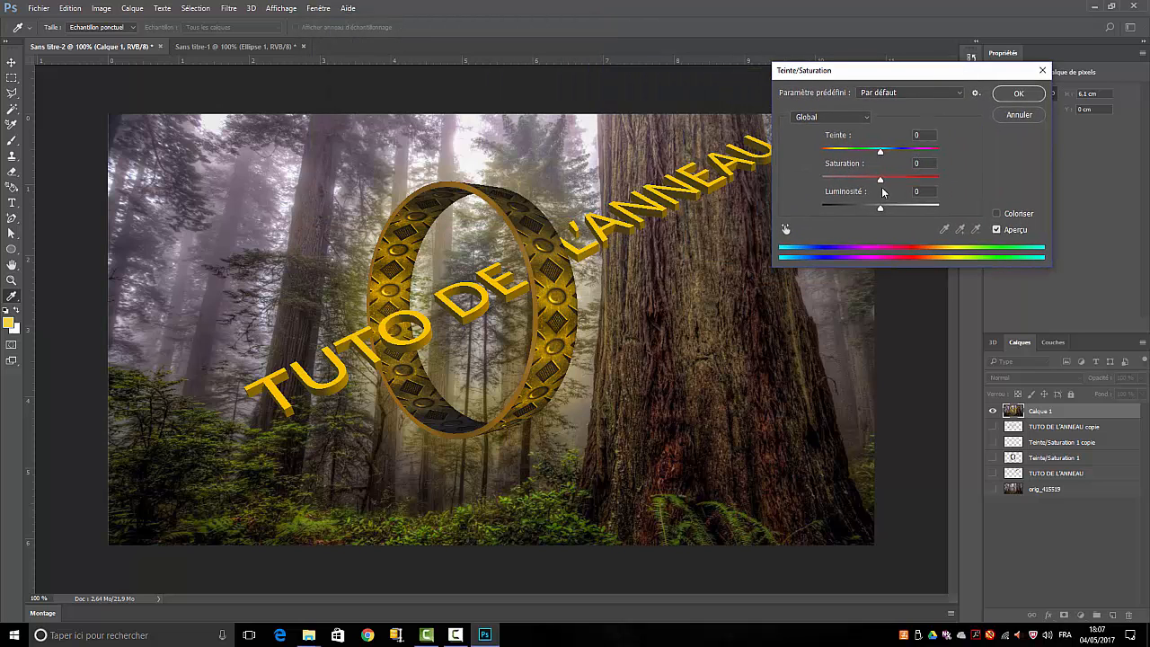
drag(880, 180, 874, 212)
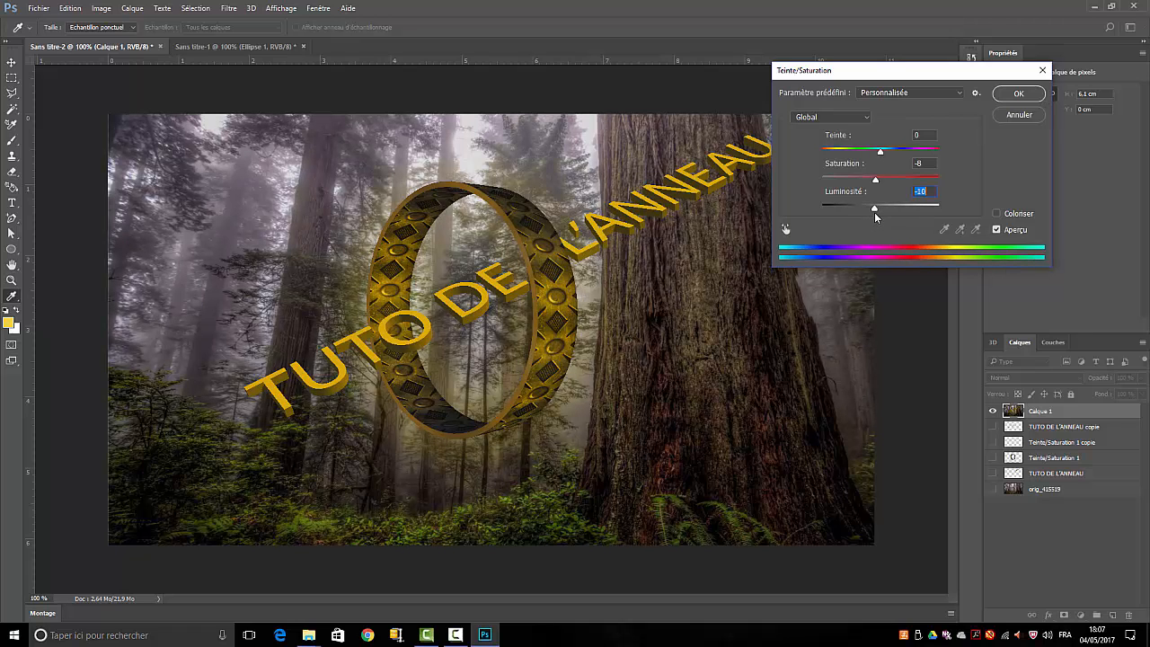
click(1029, 119)
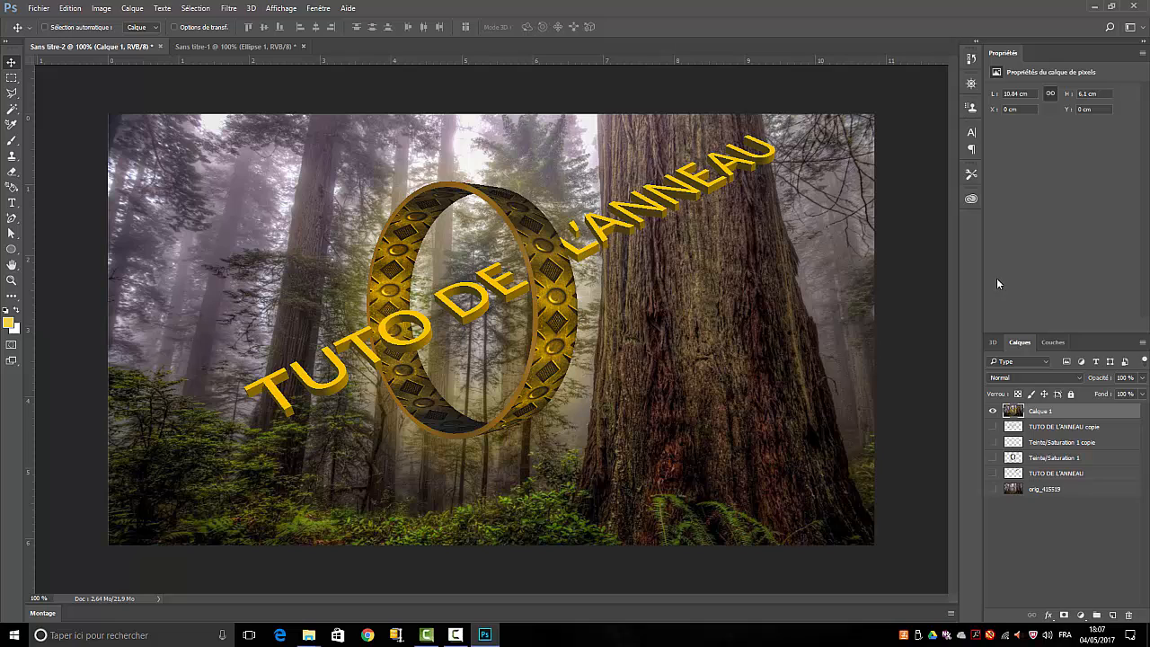